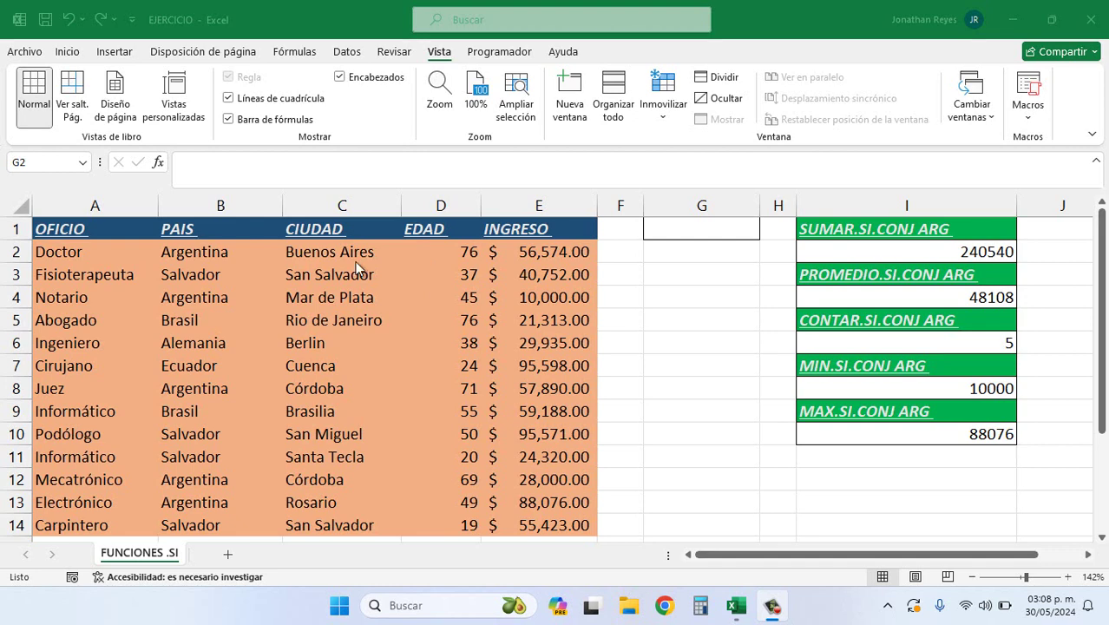
Step: Review the OFICIO, PAIS, CIUDAD, EDAD and INGRESO columns by selecting each one
click(101, 203)
click(220, 205)
click(322, 208)
click(437, 203)
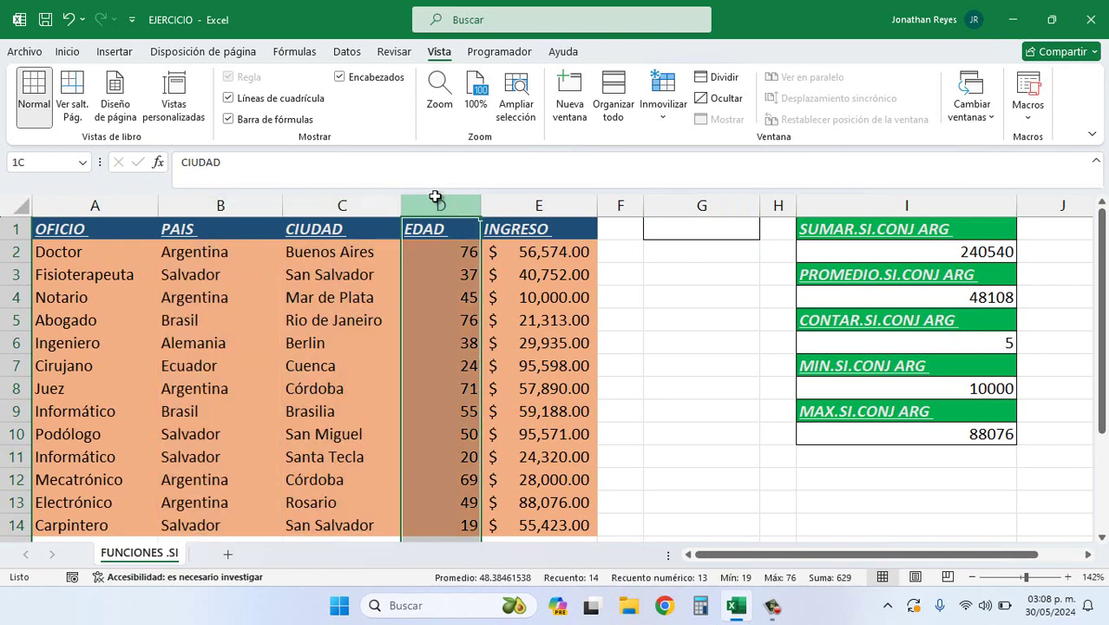
click(524, 205)
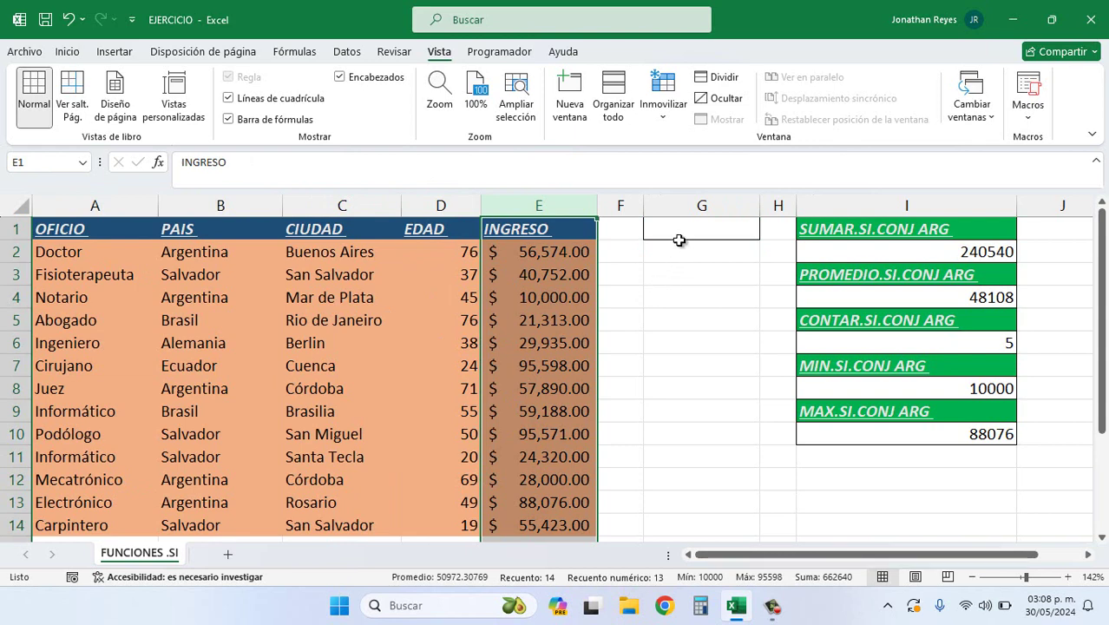
click(678, 278)
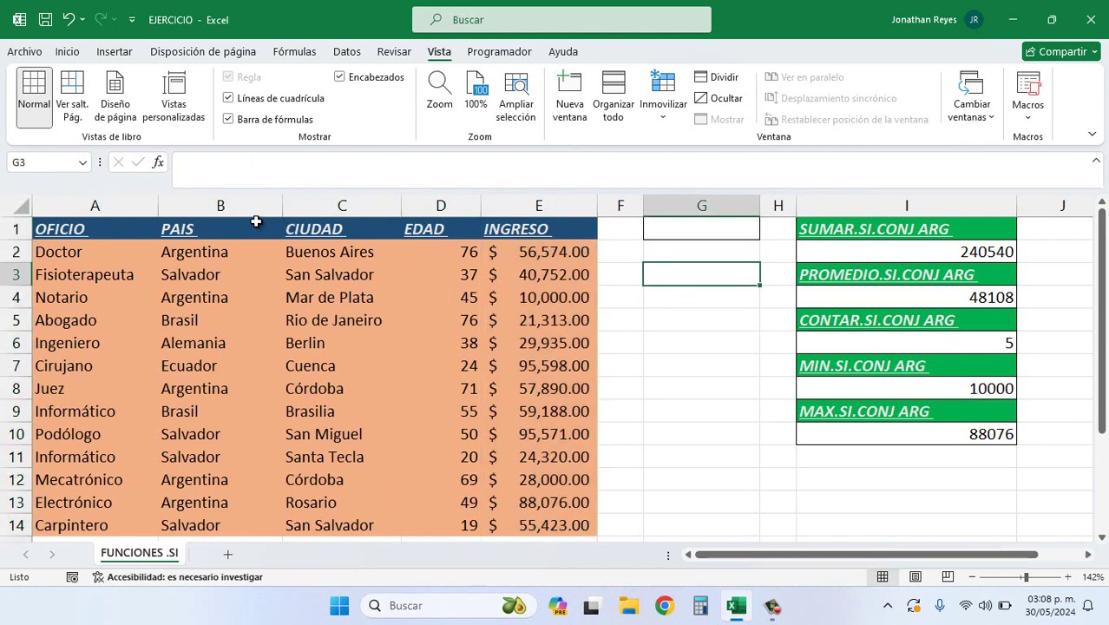
click(236, 205)
click(448, 204)
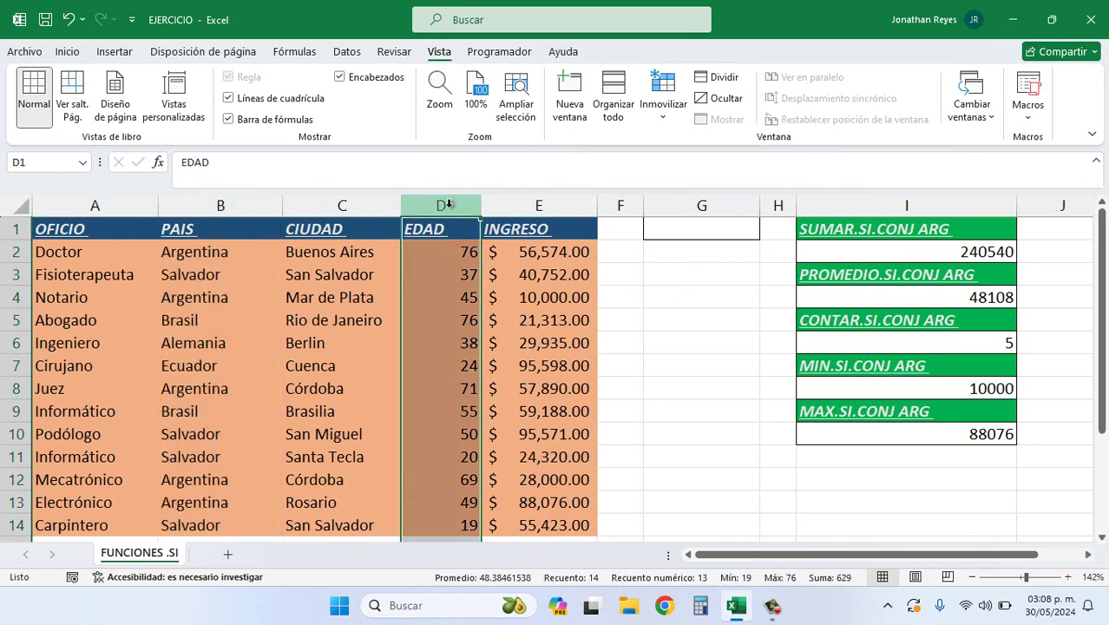
click(536, 206)
Step: Start a CONTAR.SI.CONJUNTO formula in cell G1
double_click(680, 230)
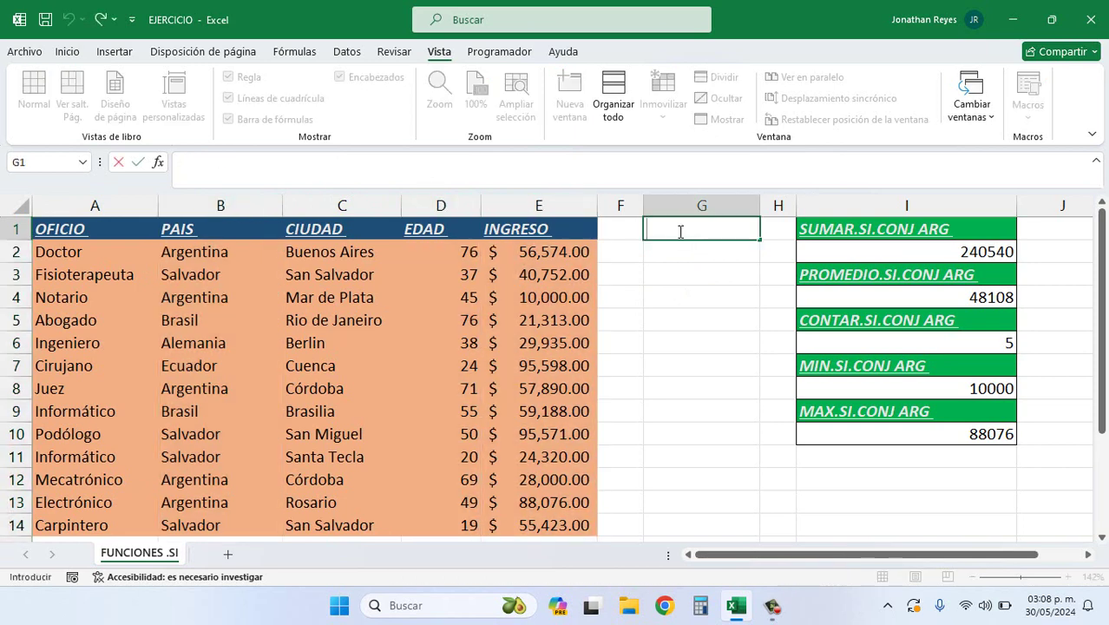
text(=contr)
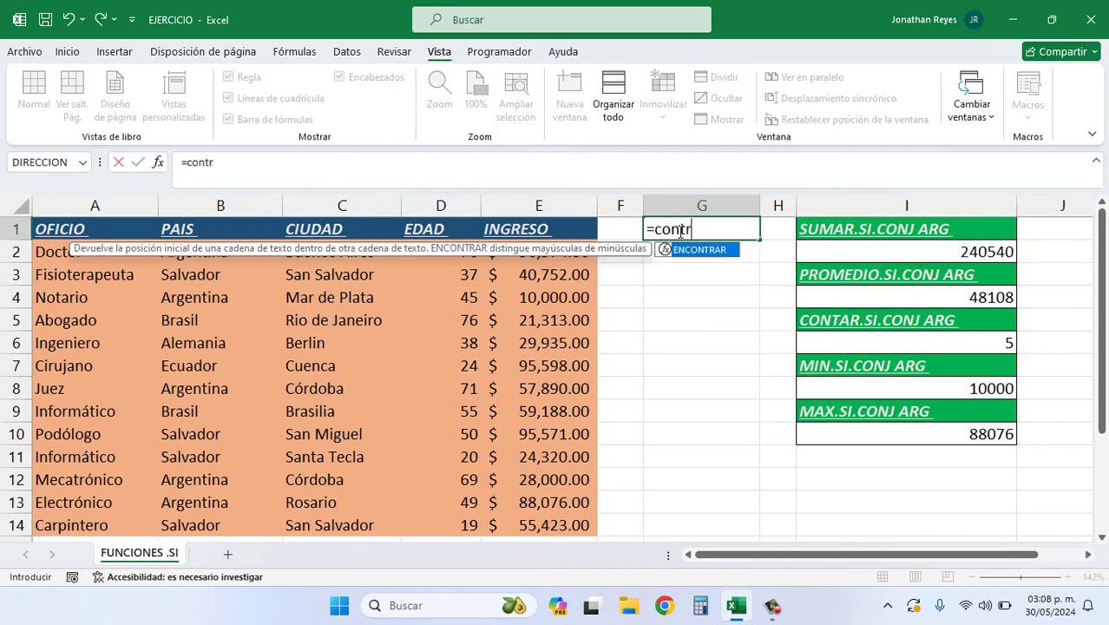
key(BackSpace)
text(ar.si)
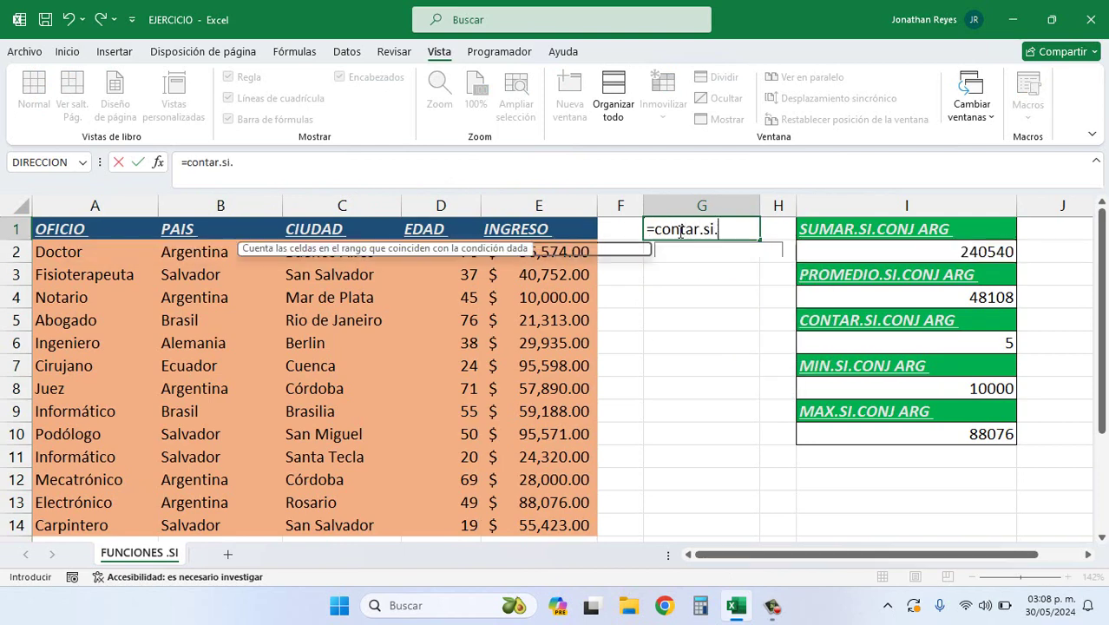
text(.)
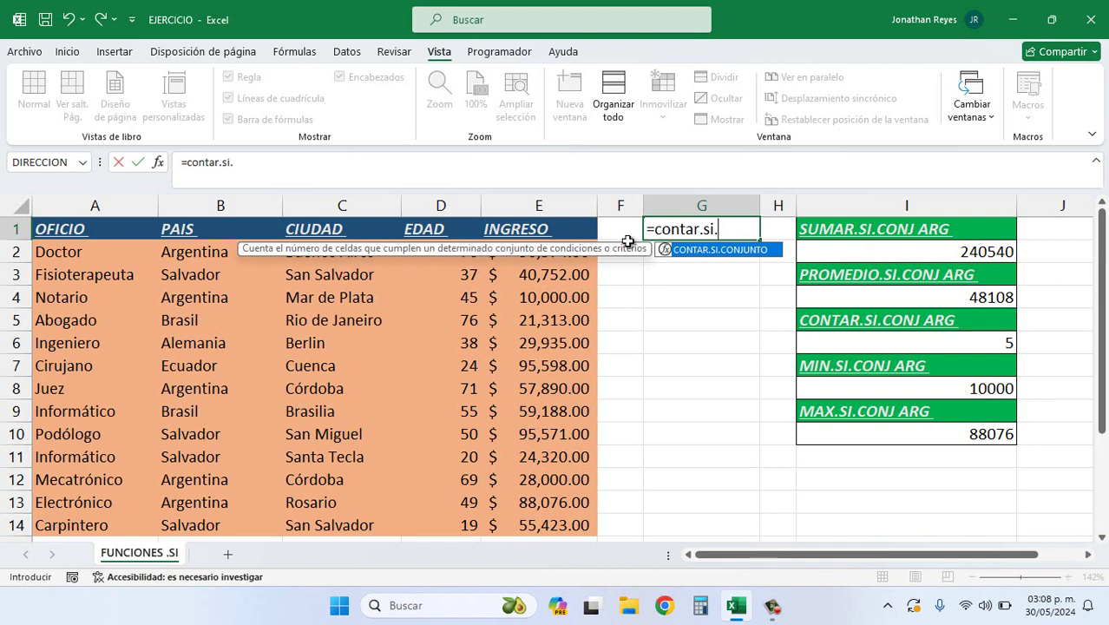
double_click(669, 250)
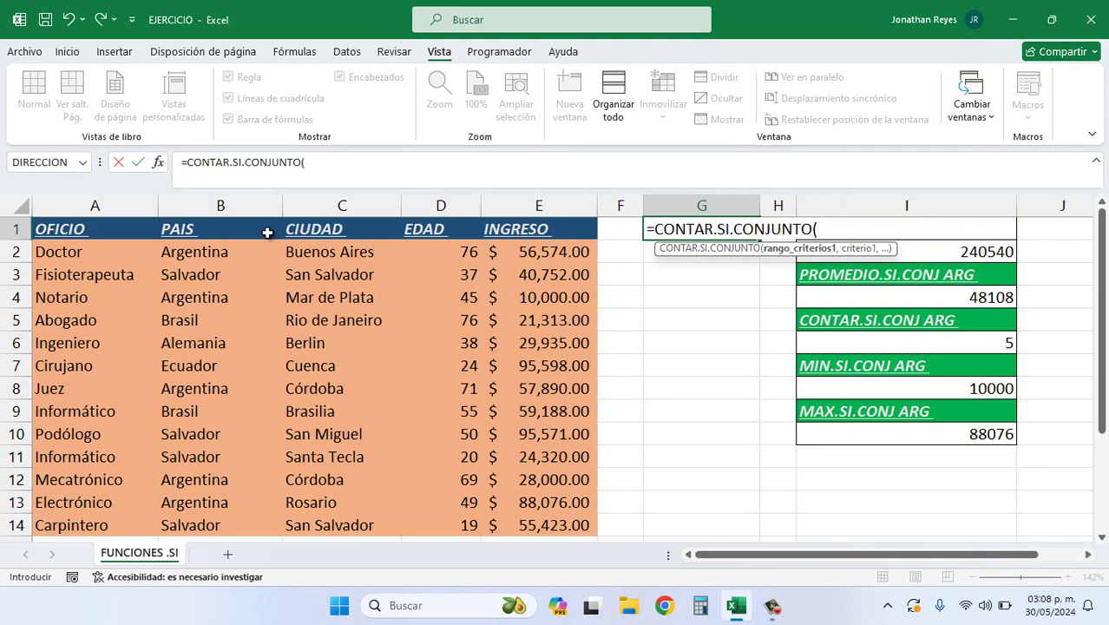
Step: Add criteria B:B "Argentina", D:D ">=30" and E:E "<30000" so G1 returns 2
click(232, 205)
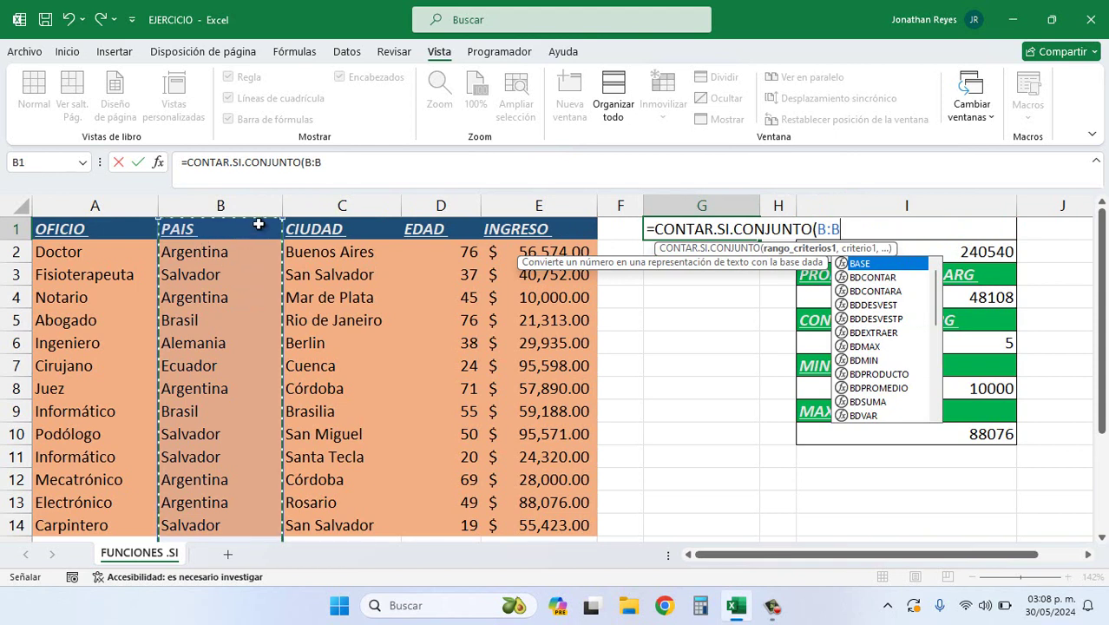
text(,"Ar)
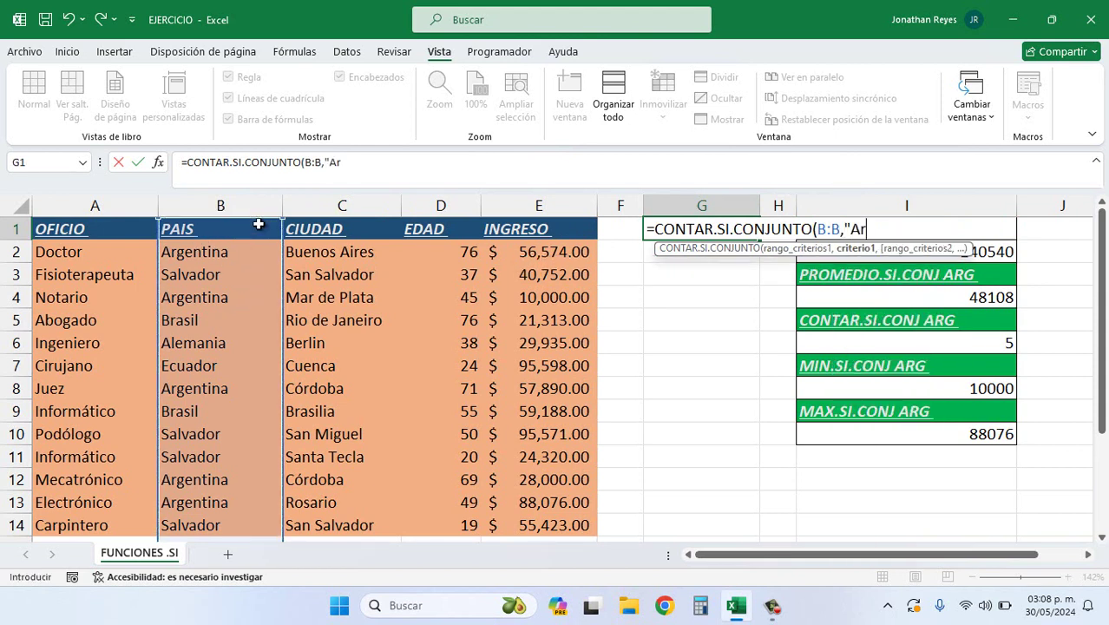
text(gentina")
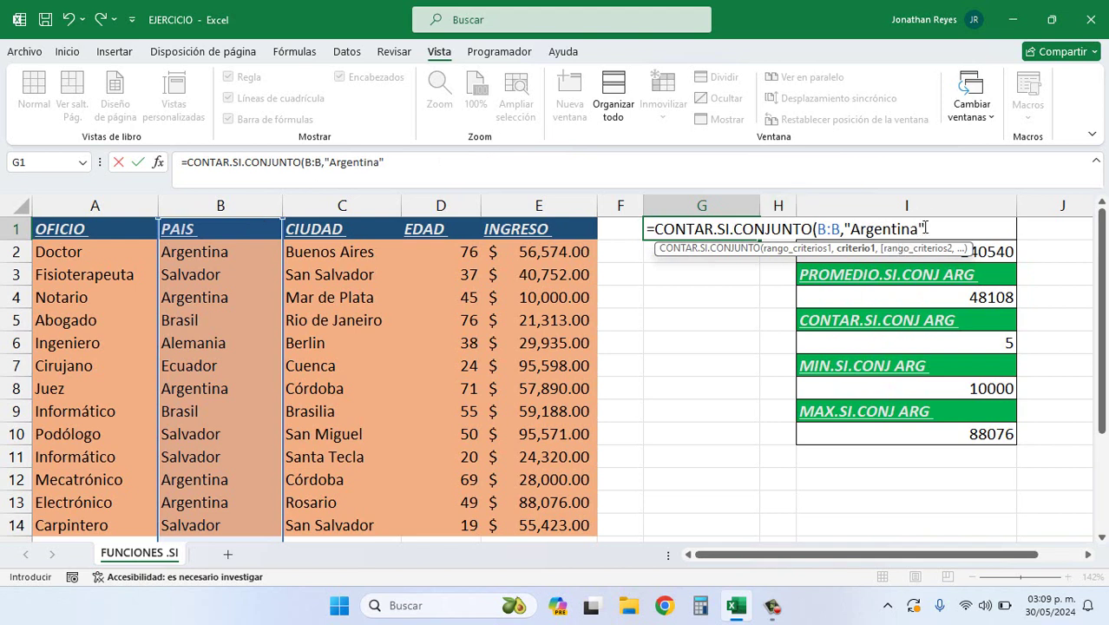
text(,)
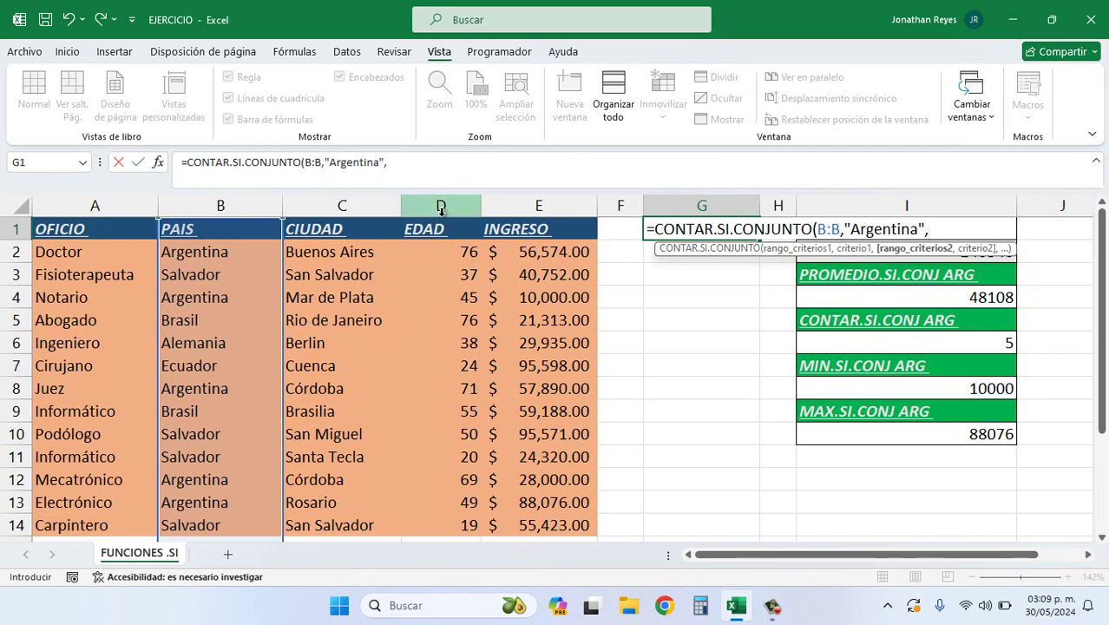
click(442, 202)
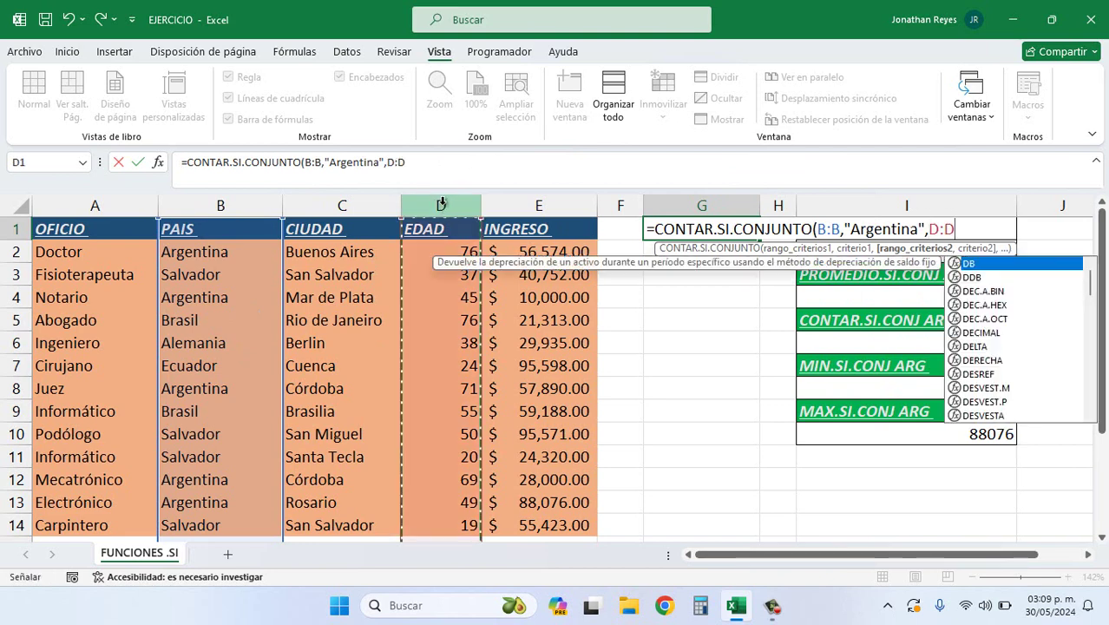
text(,")
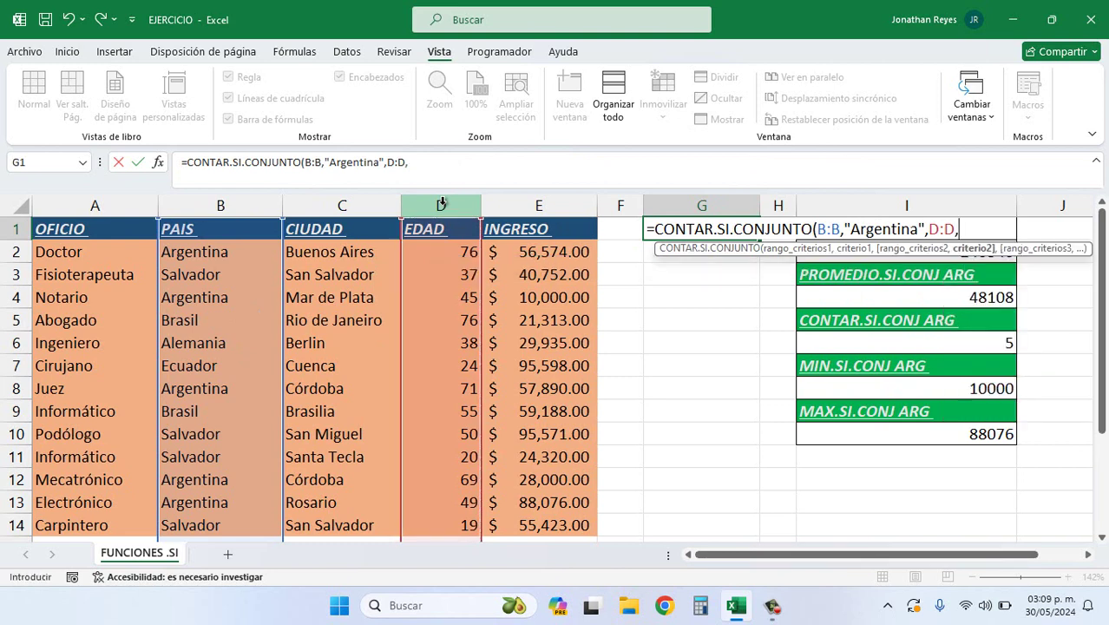
text(>=)
text(30")
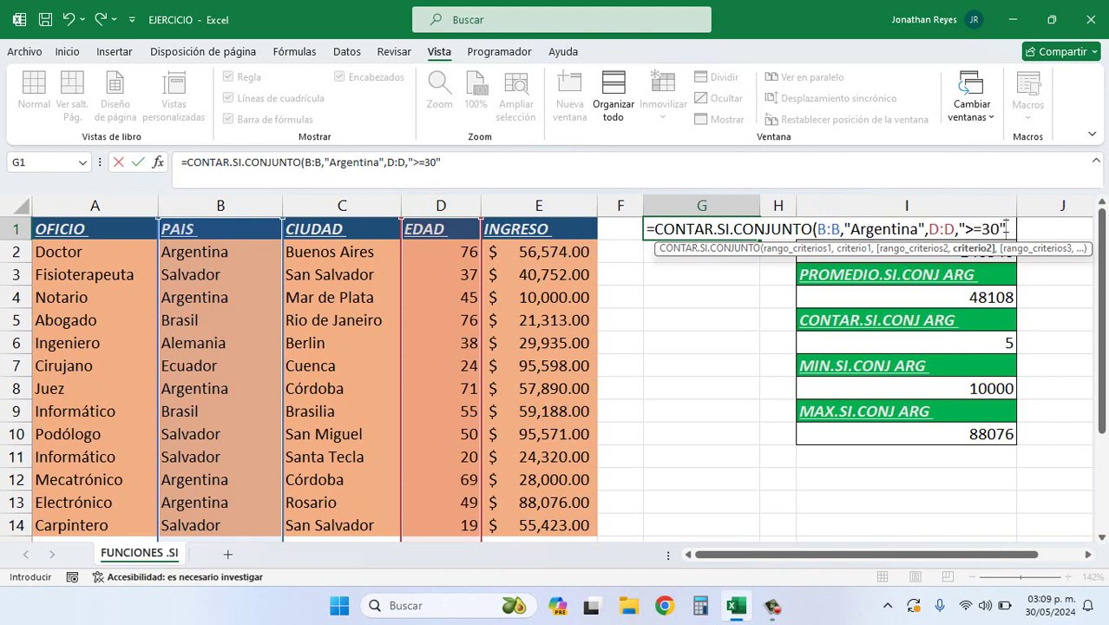
text(,)
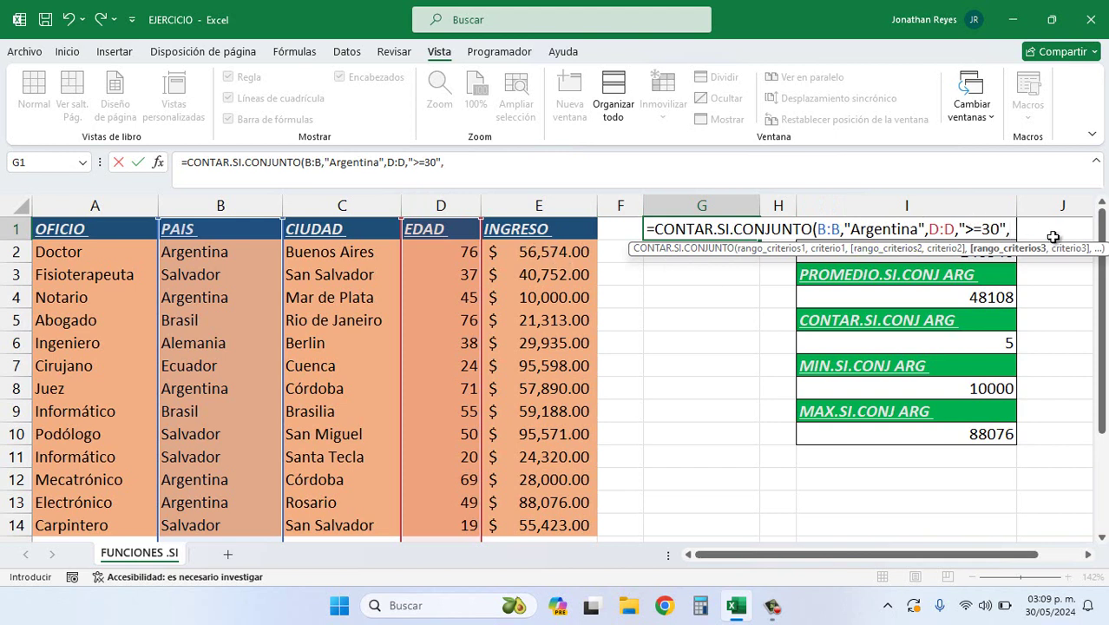
click(542, 204)
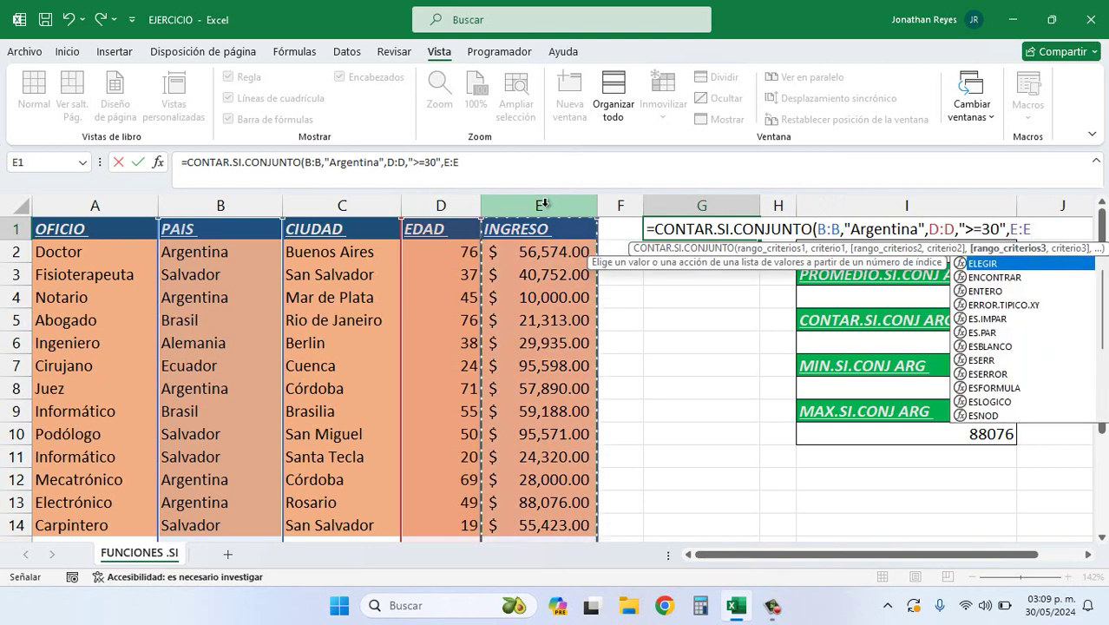
text(,)
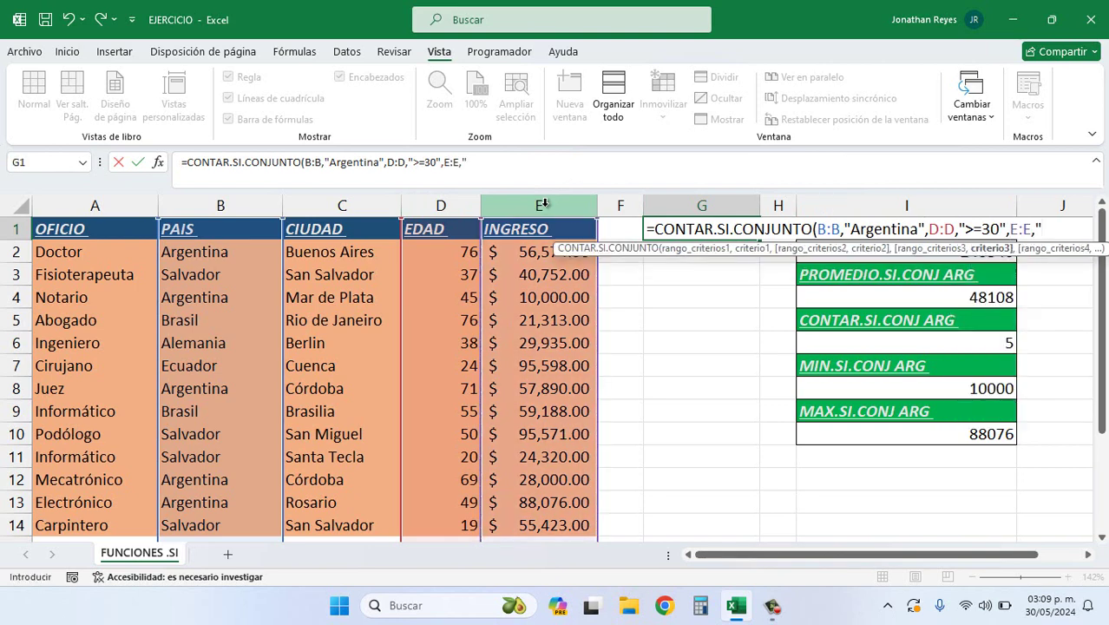
text(<30000)
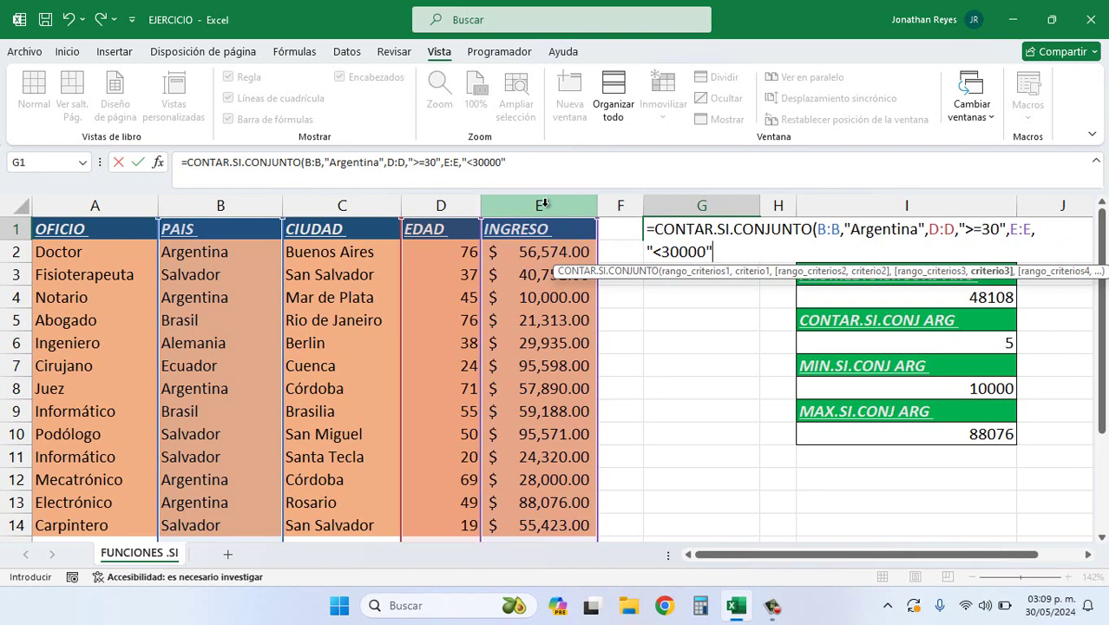
text())
key(Return)
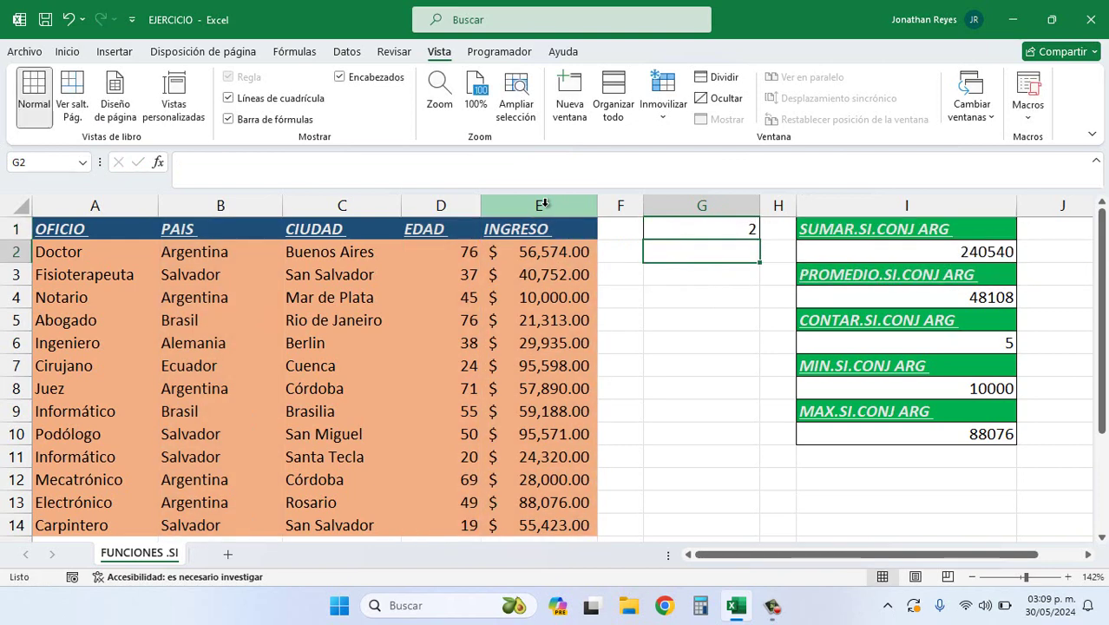
Step: Turn on table filters and filter PAIS to show only Argentina
click(693, 229)
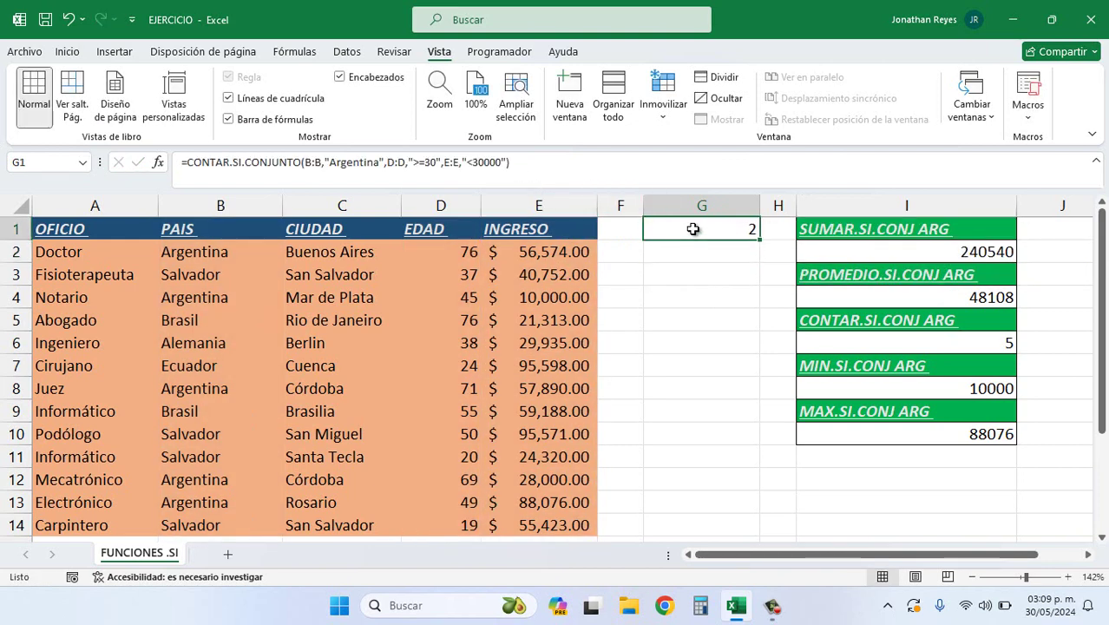
click(245, 230)
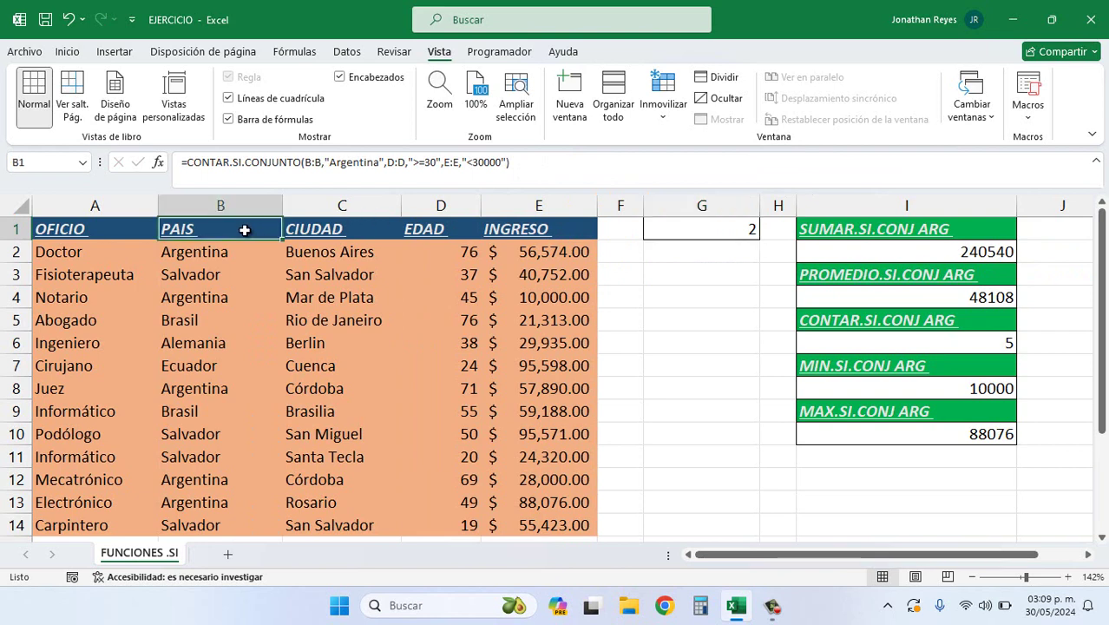
key(ctrl+shift+l)
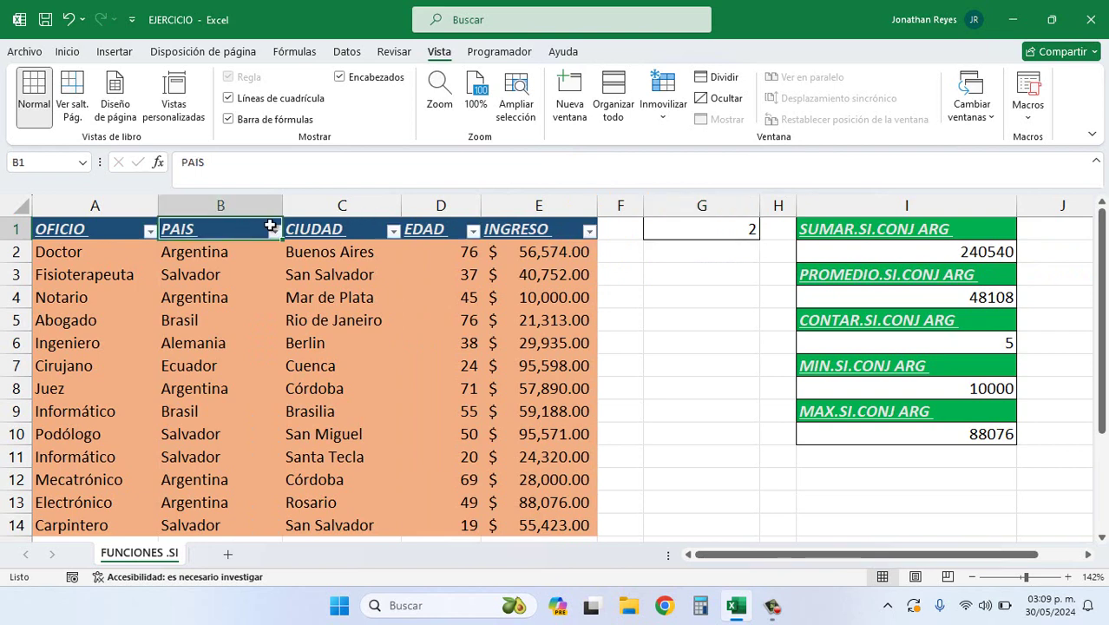
click(274, 230)
click(331, 413)
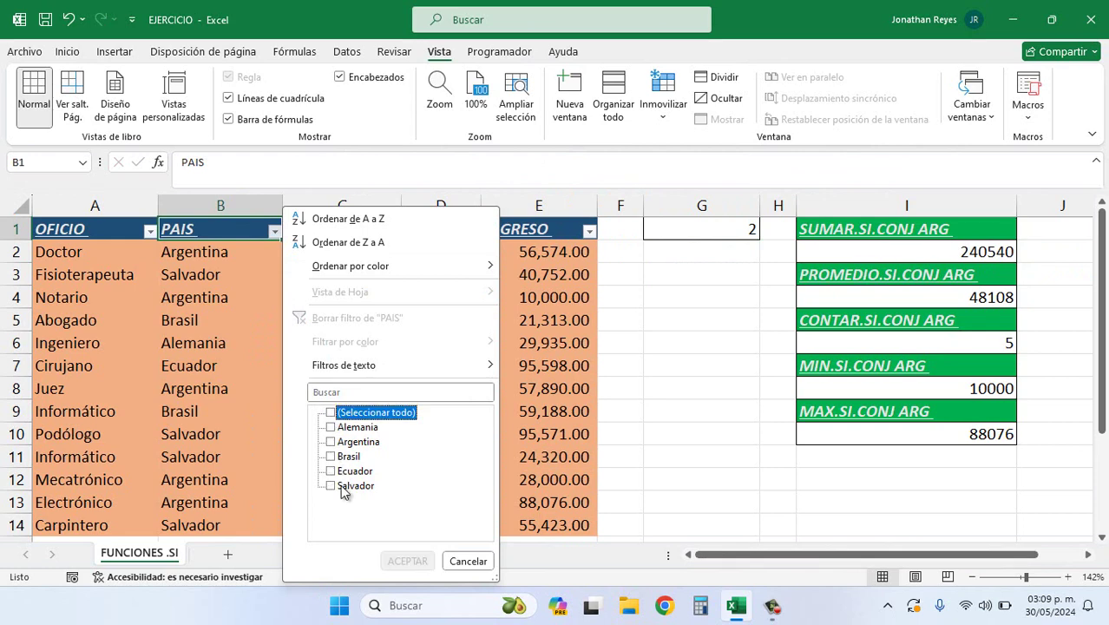
click(331, 442)
click(413, 560)
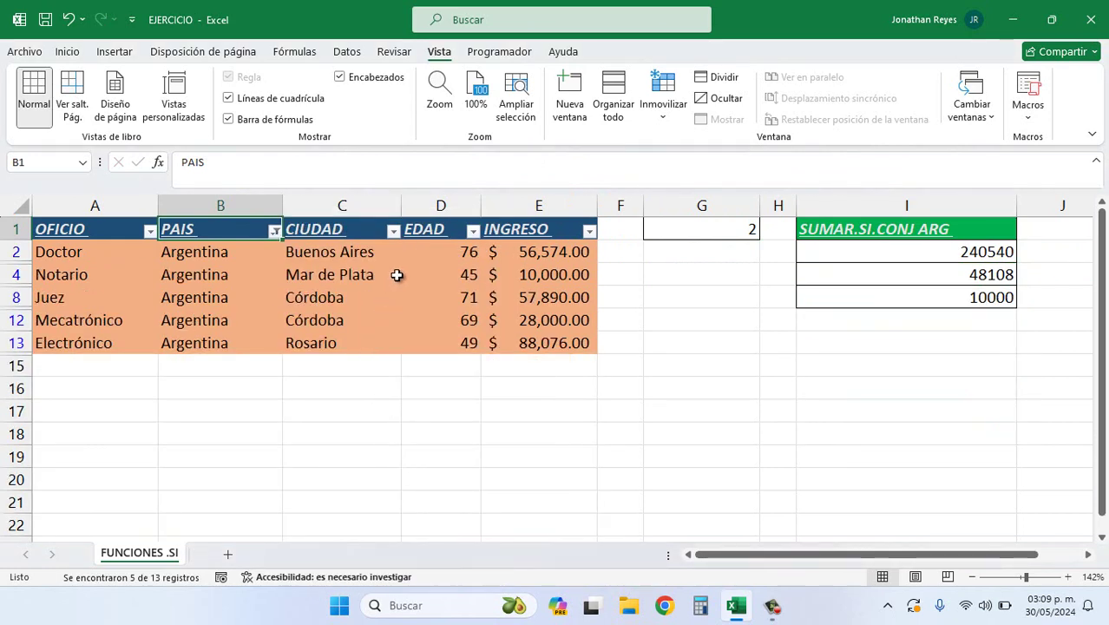
Step: Filter EDAD to at least 30 and INGRESO to below 30000
click(472, 231)
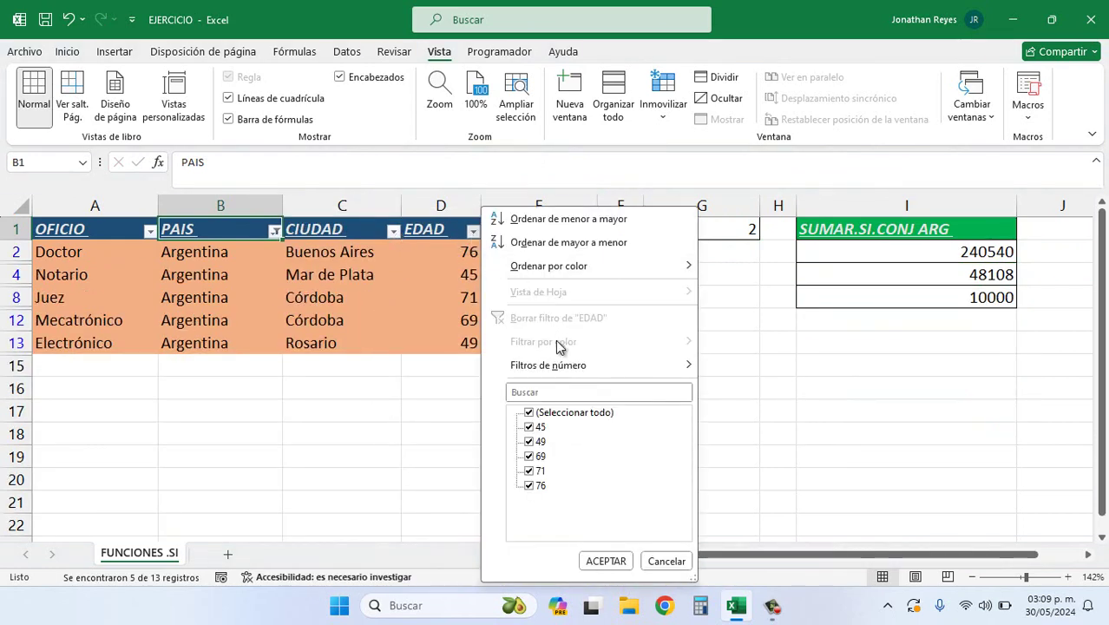
mouse_move(572, 365)
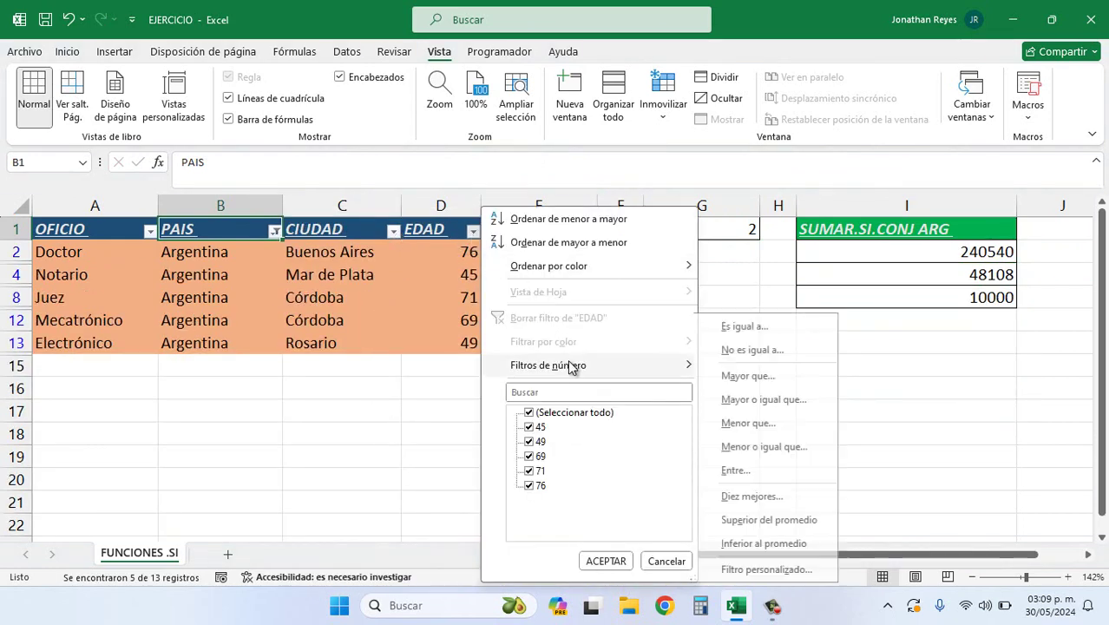
click(761, 400)
text(30)
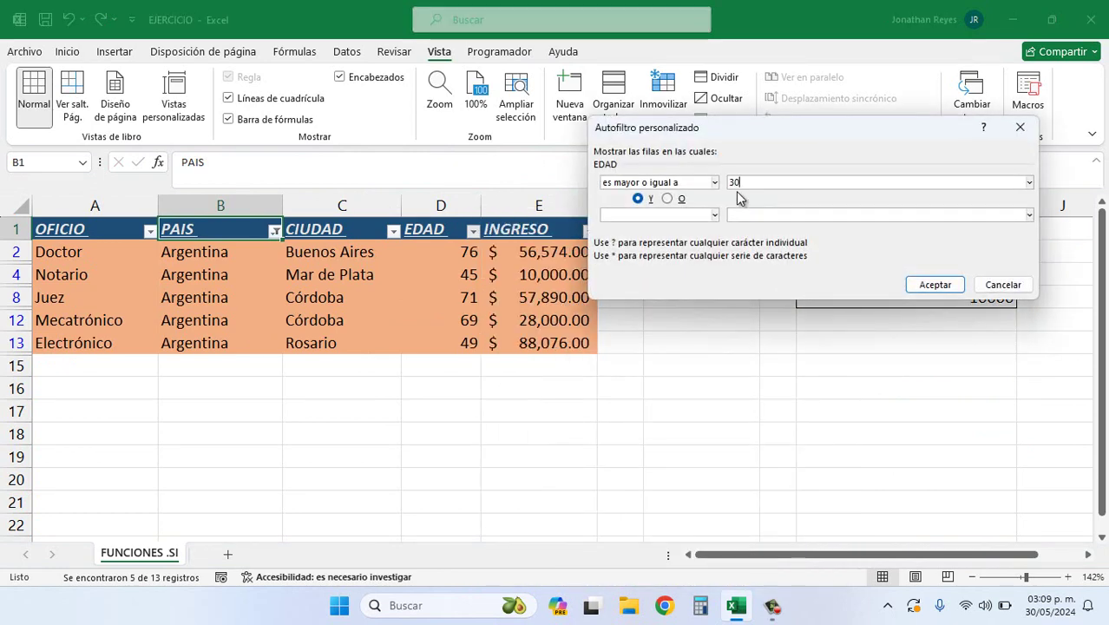
click(953, 283)
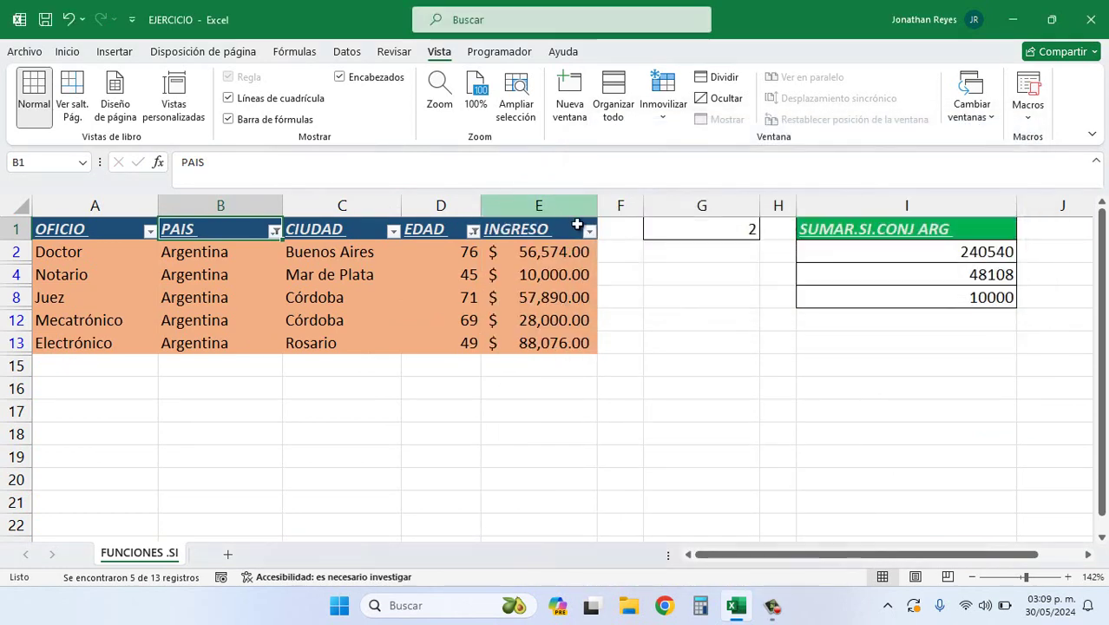
click(589, 231)
mouse_move(693, 372)
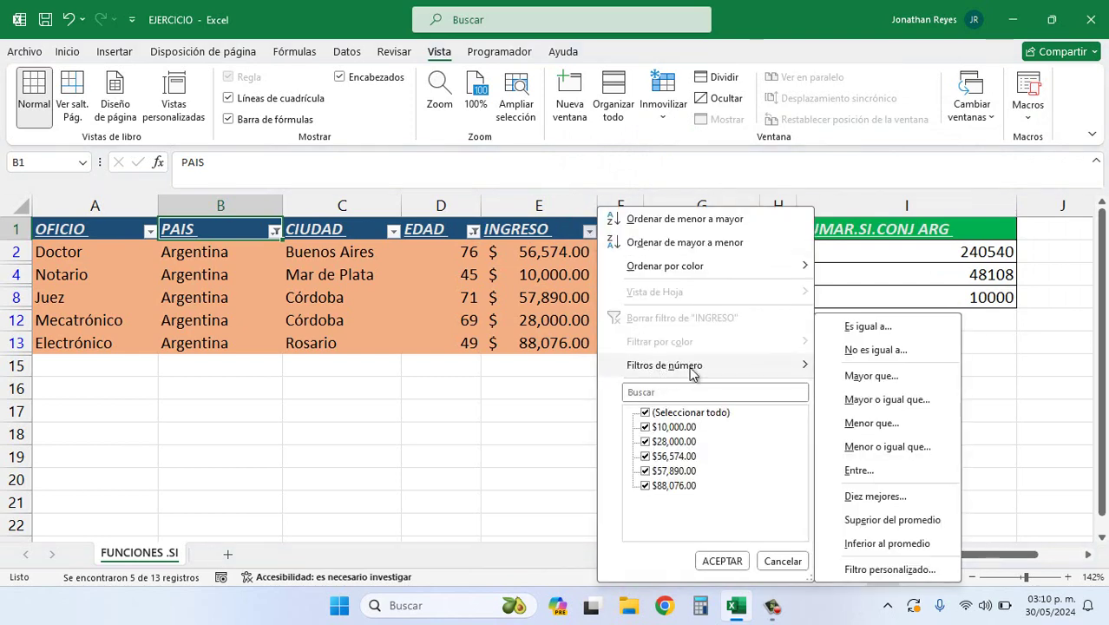
click(870, 424)
text(30000)
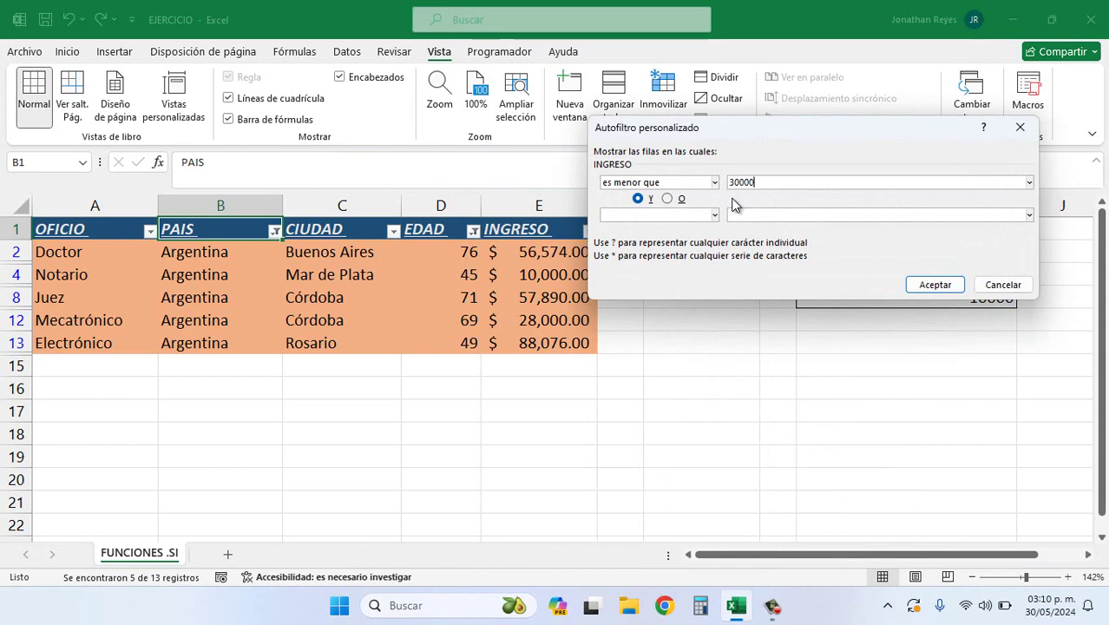
key(Return)
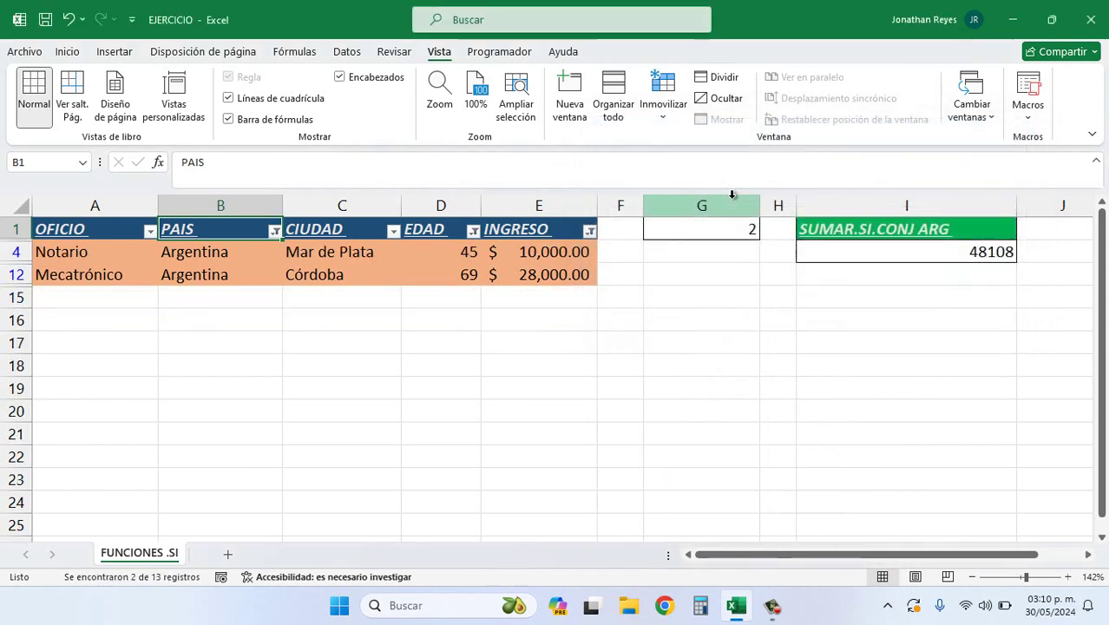
Step: Inspect the remaining rows against G1, then remove all table filters
drag(16, 251, 16, 273)
click(16, 274)
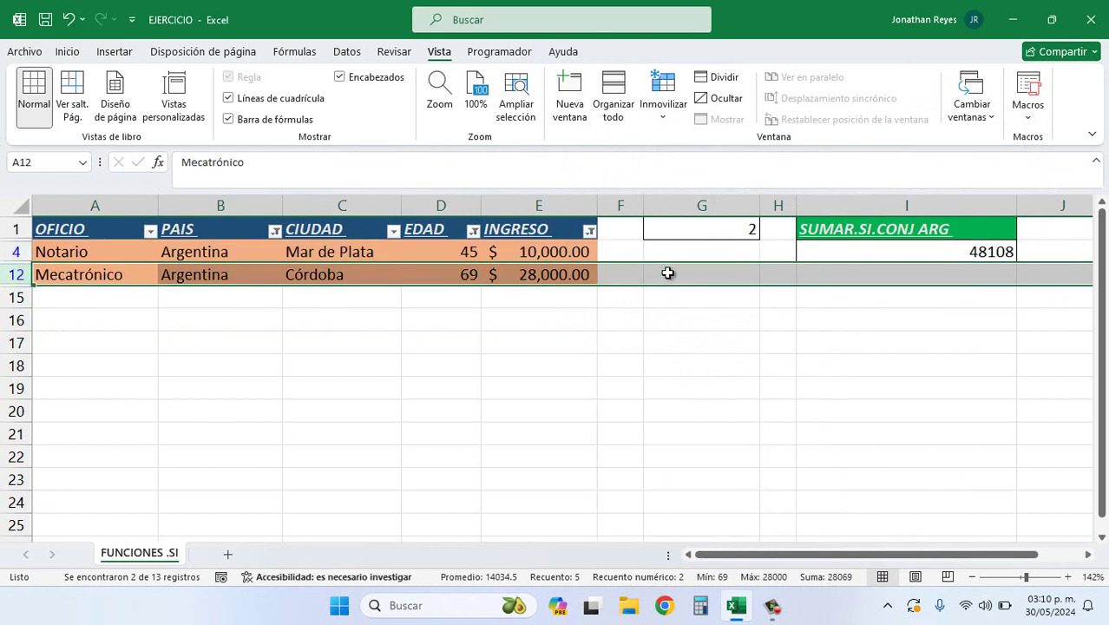
click(675, 231)
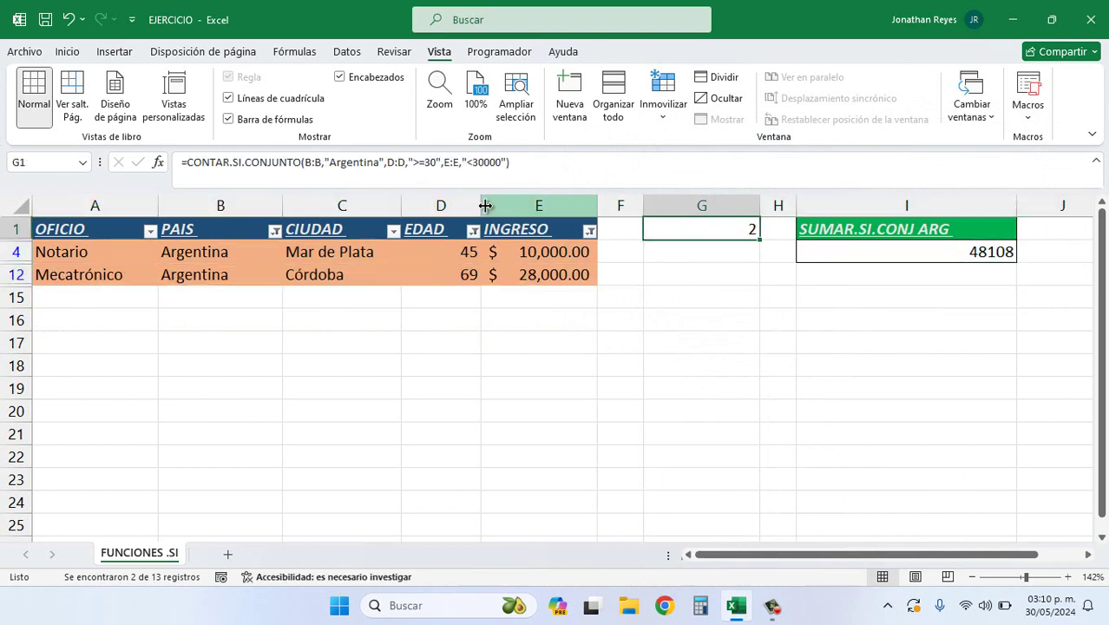
click(520, 227)
key(ctrl+shift+l)
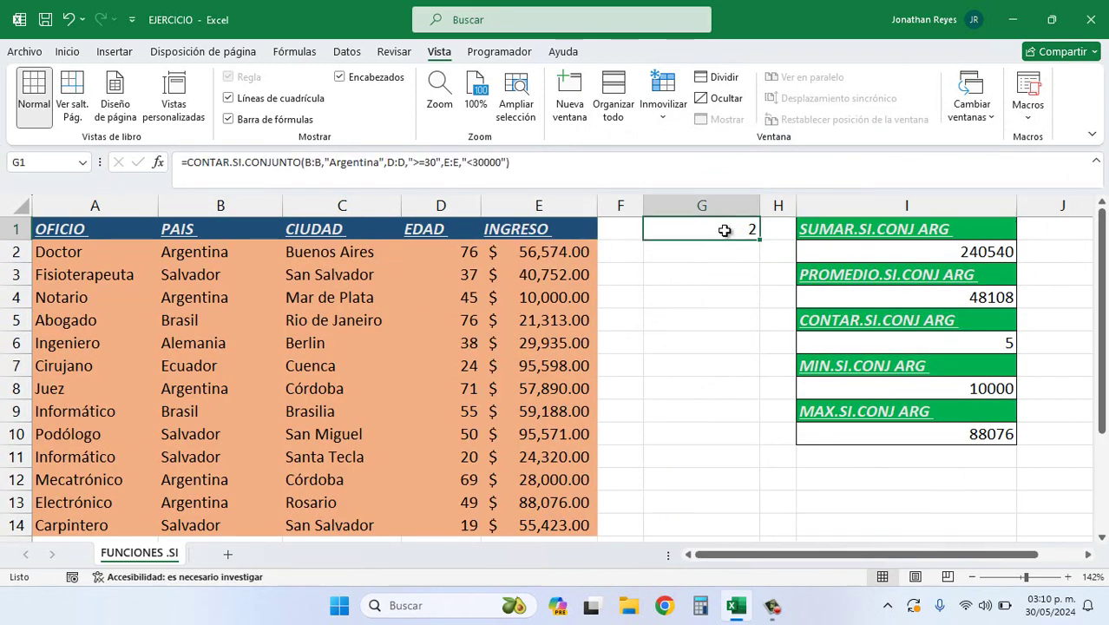
Step: In G1's formula, replace the "Argentina" criterion with "or"
double_click(723, 229)
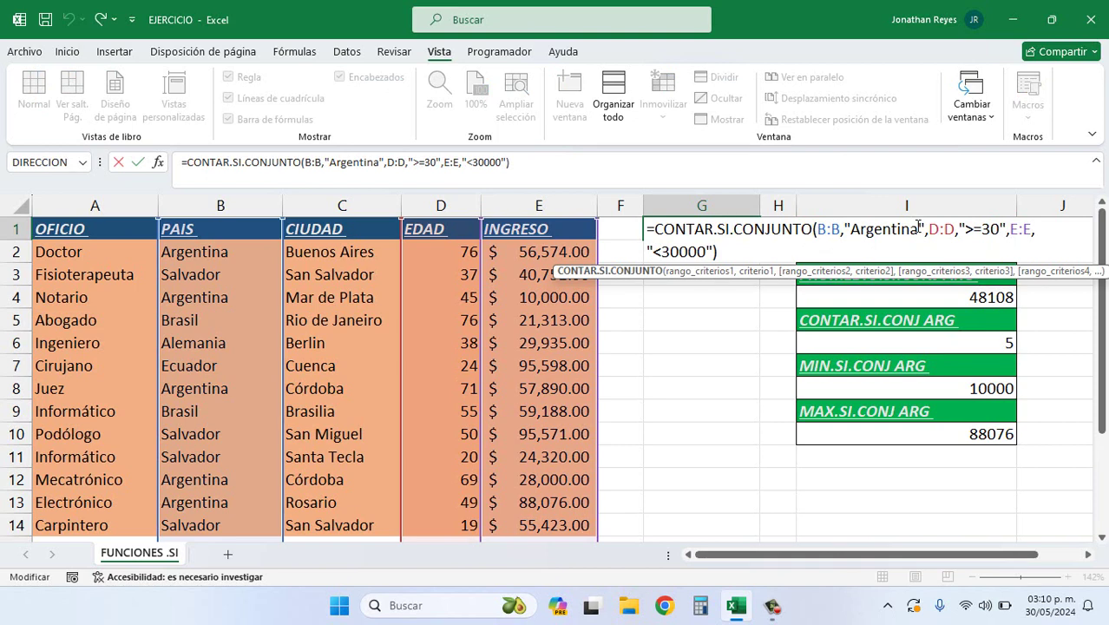
key(BackSpace)
key(BackSpace)
key(BackSpace)
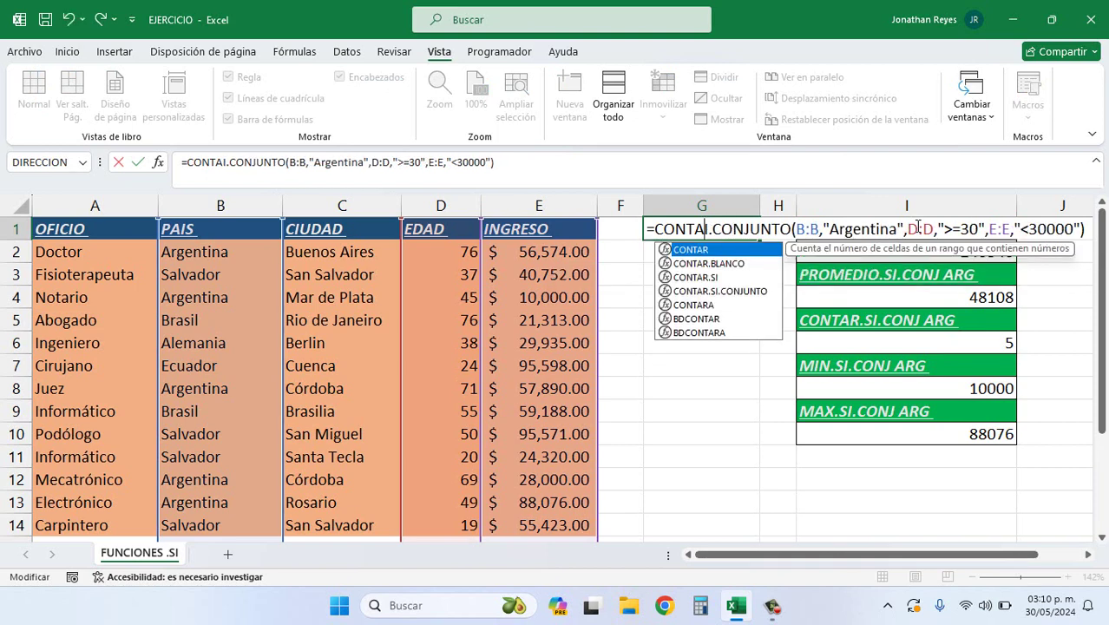
key(Escape)
key(Escape)
text(R.SI)
double_click(736, 236)
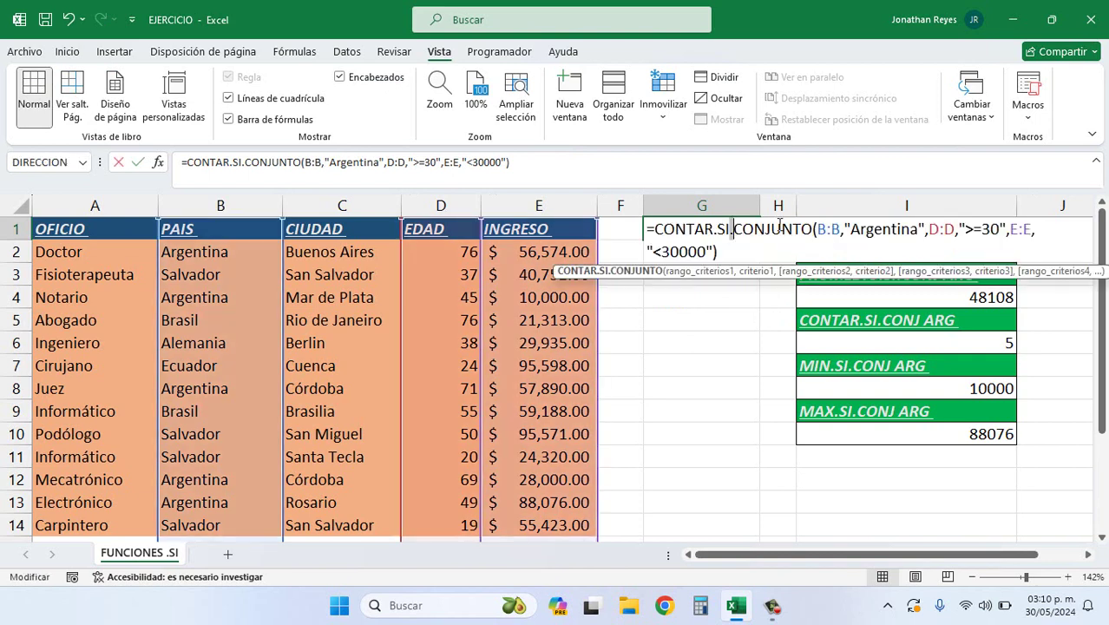
double_click(887, 230)
key(BackSpace)
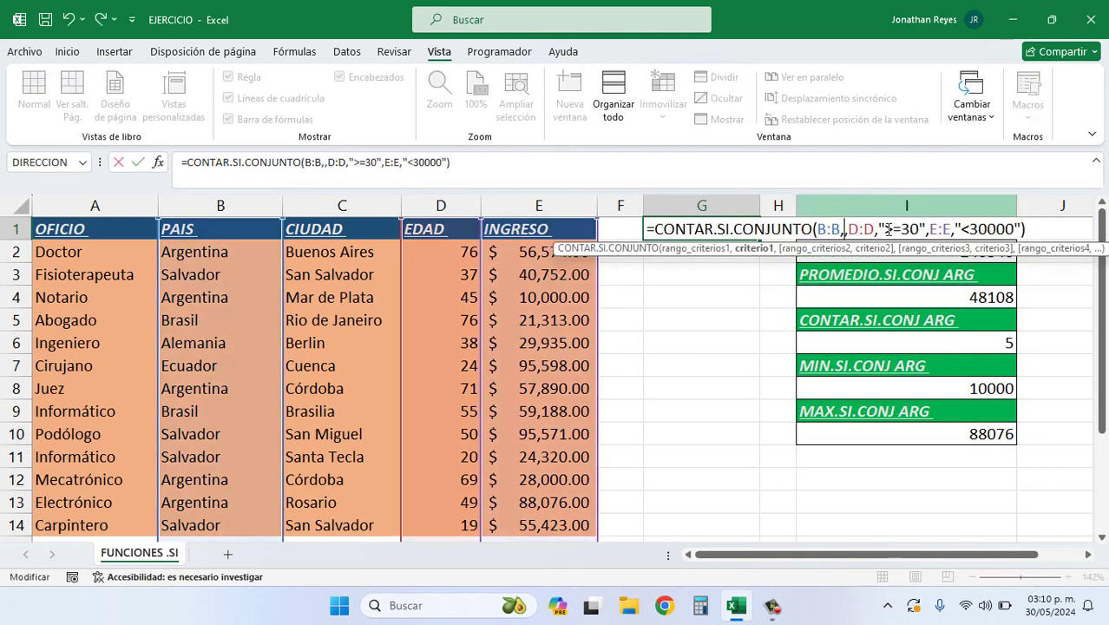
text("or)
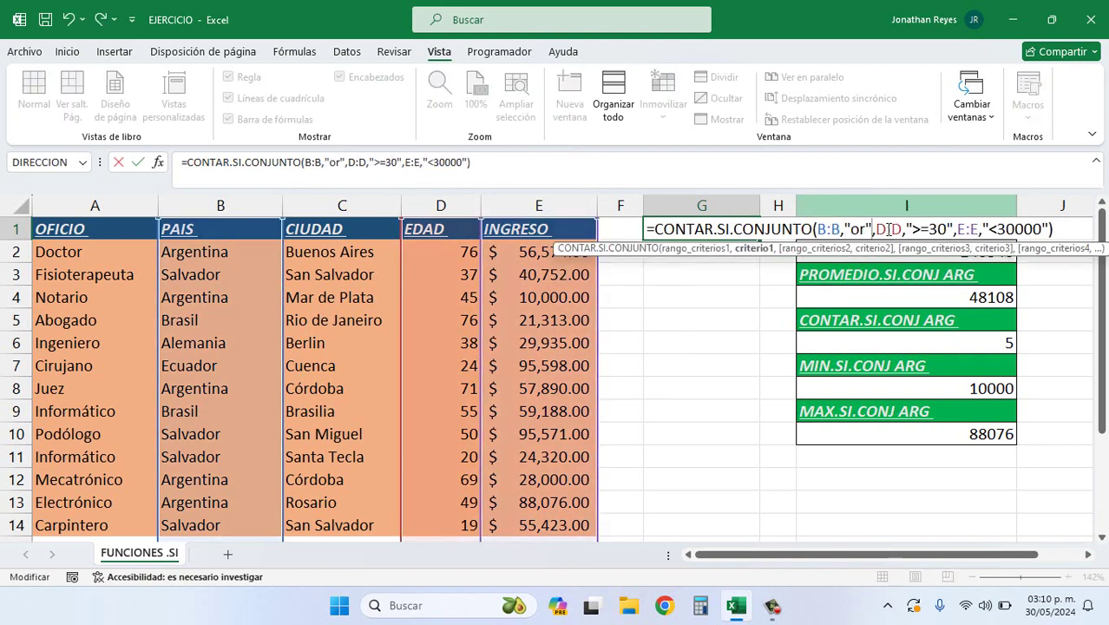
Step: Complete the country criterion as "<>*or" and commit, so G1 returns 4
click(850, 226)
text(*)
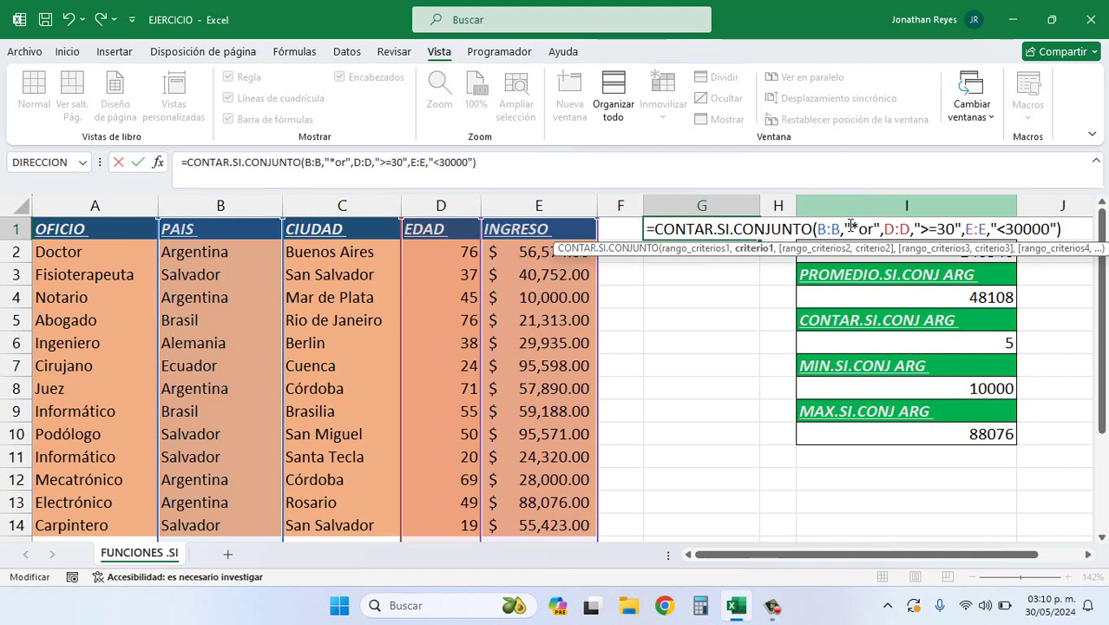
drag(850, 228, 861, 228)
click(874, 229)
click(866, 229)
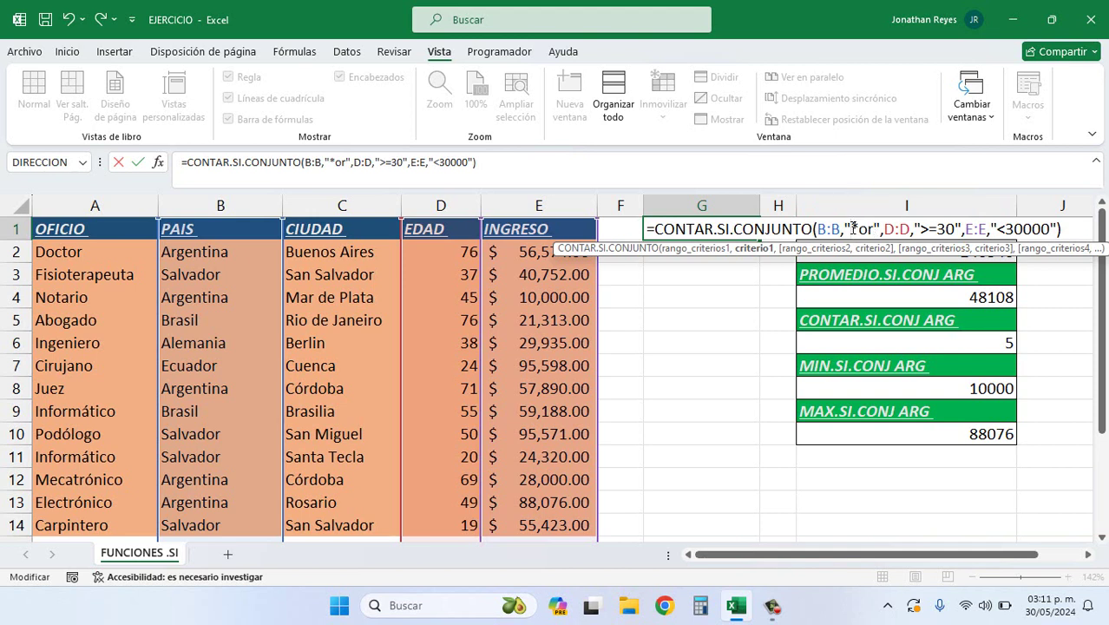
text(<>)
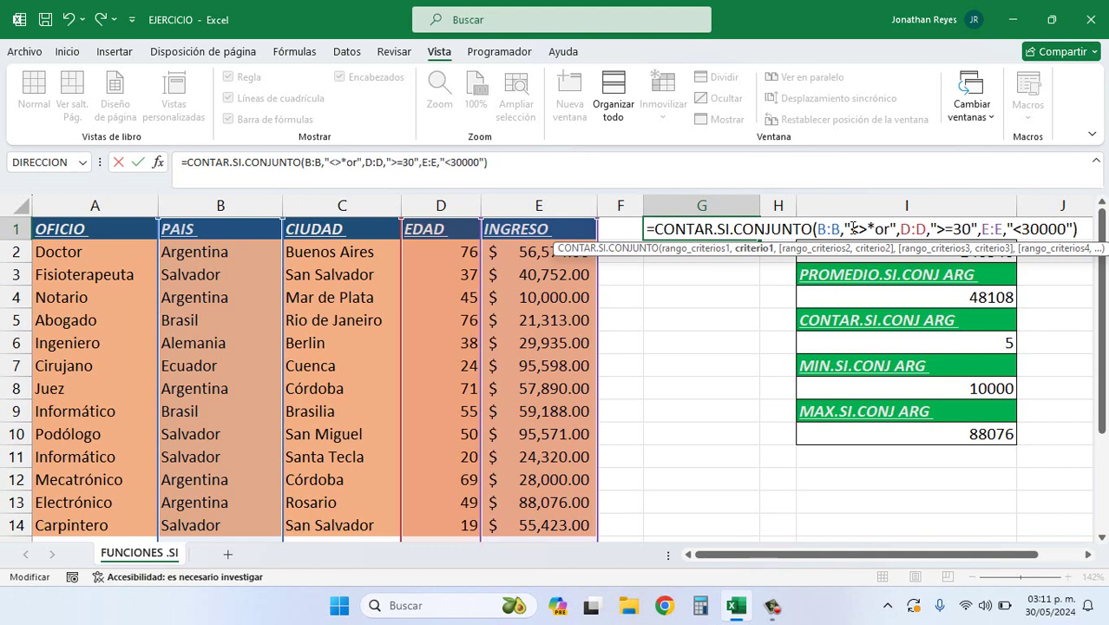
drag(848, 228, 897, 227)
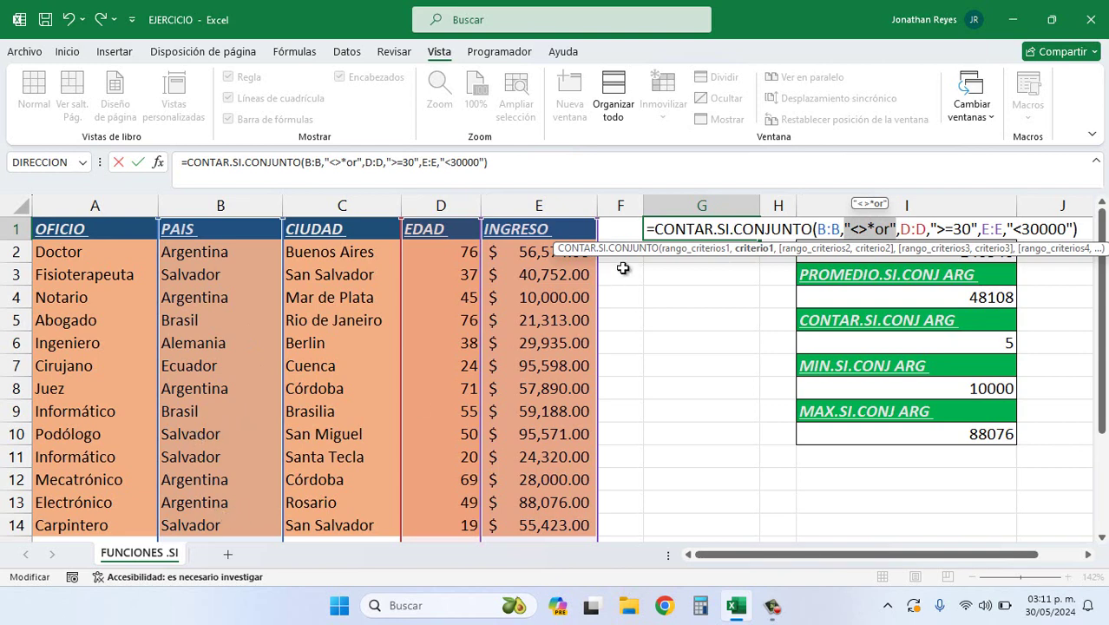
key(Return)
click(710, 237)
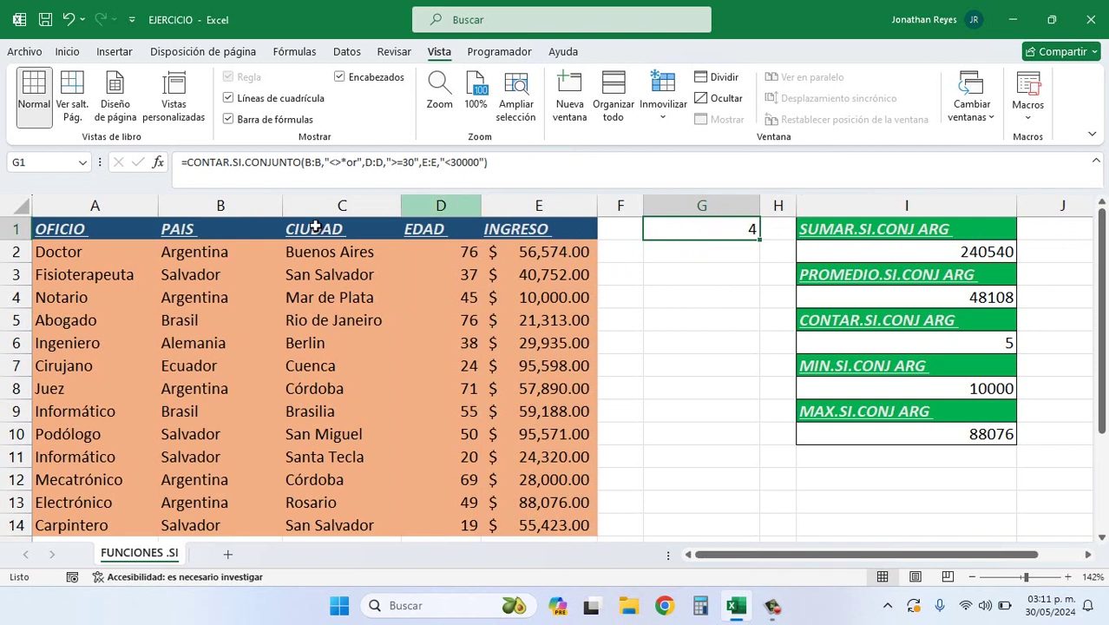
Step: Turn on filters and exclude Ecuador and Salvador from the PAIS filter
click(189, 226)
key(ctrl+shift+l)
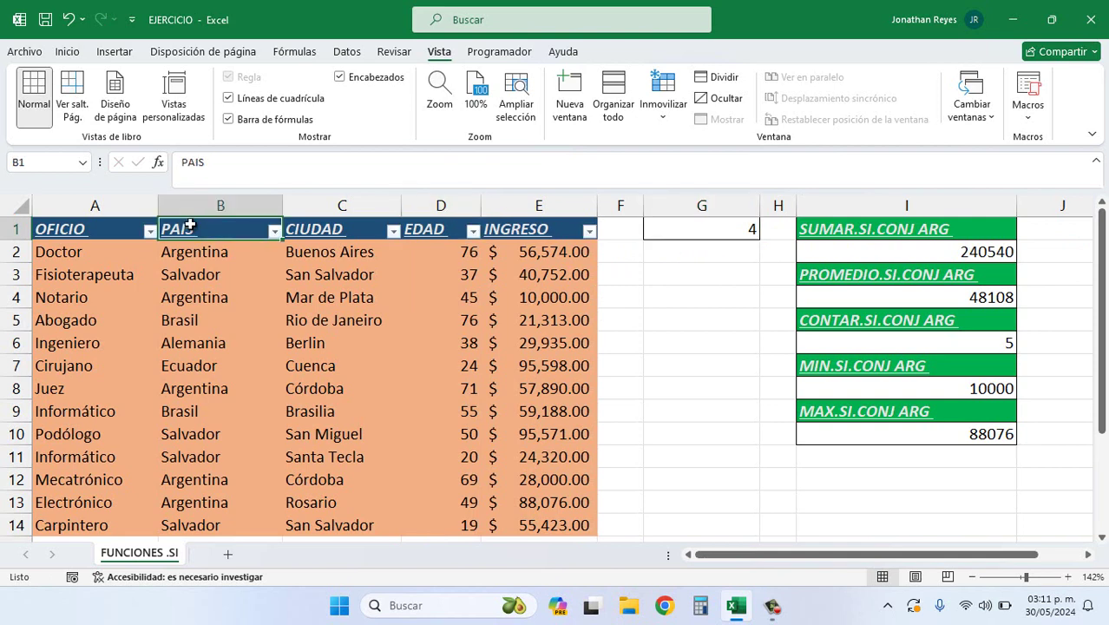
click(274, 230)
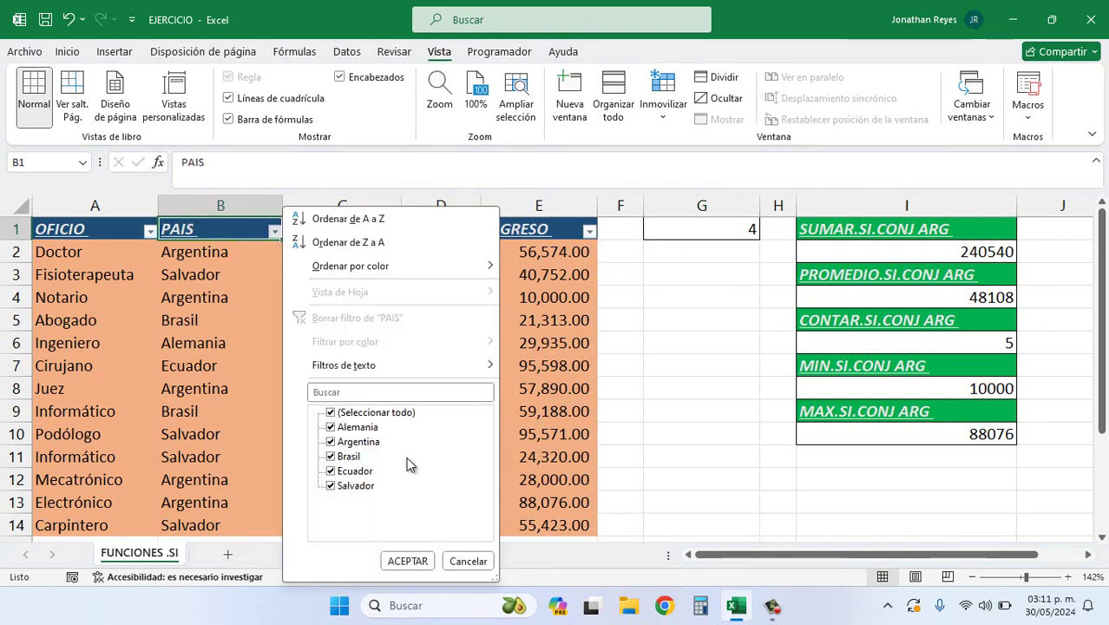
click(355, 472)
click(356, 476)
click(358, 488)
click(407, 561)
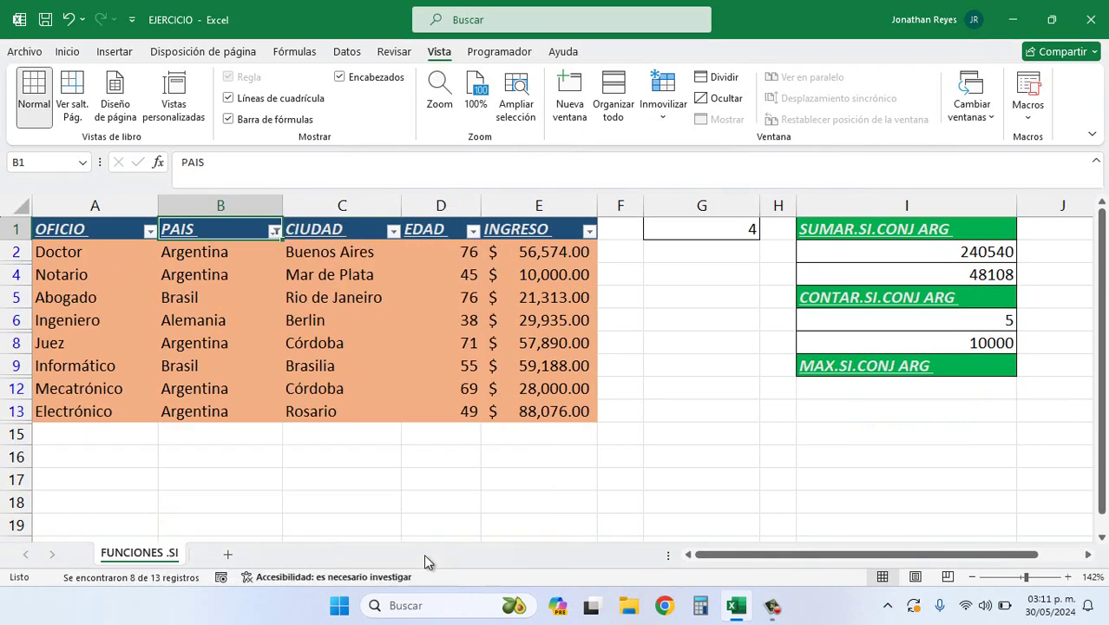
Step: Filter EDAD to at least 30 and INGRESO to below 30000
click(473, 231)
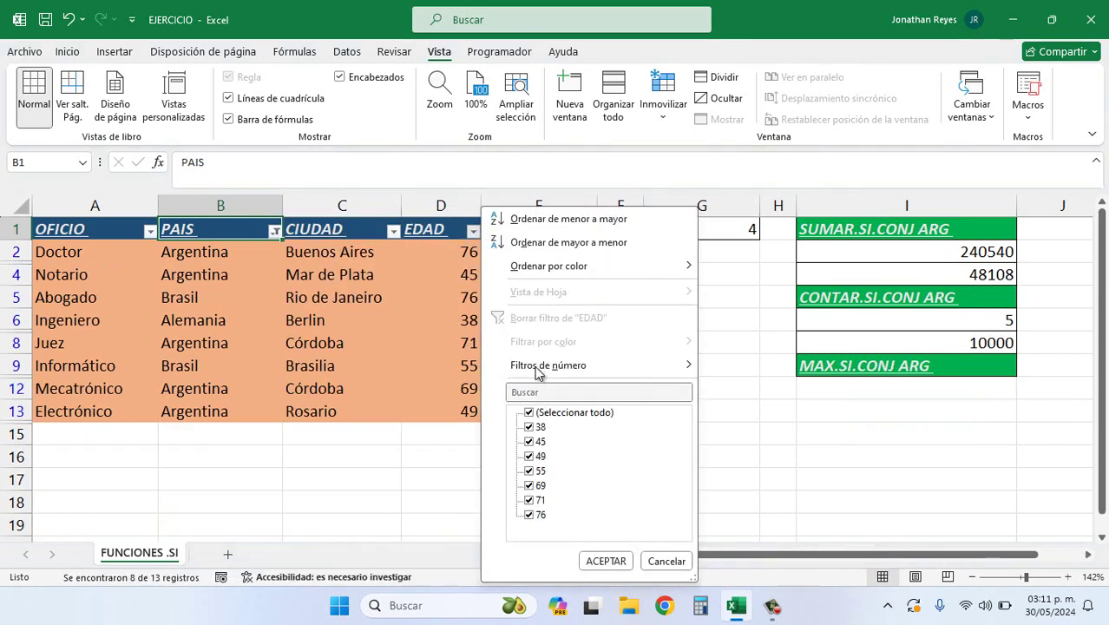
mouse_move(564, 369)
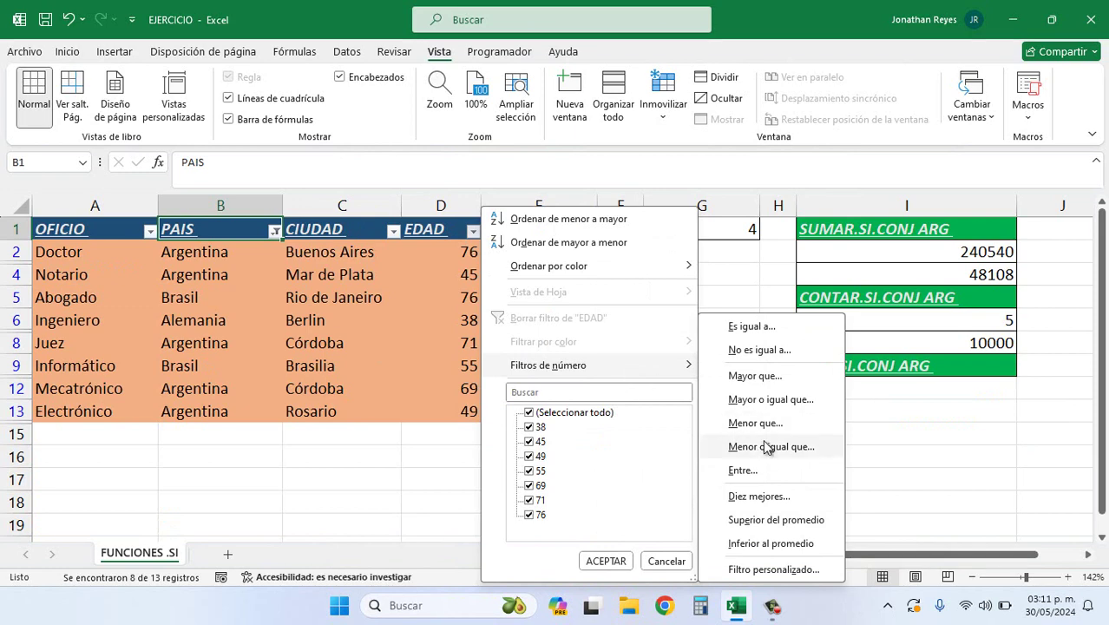
click(759, 403)
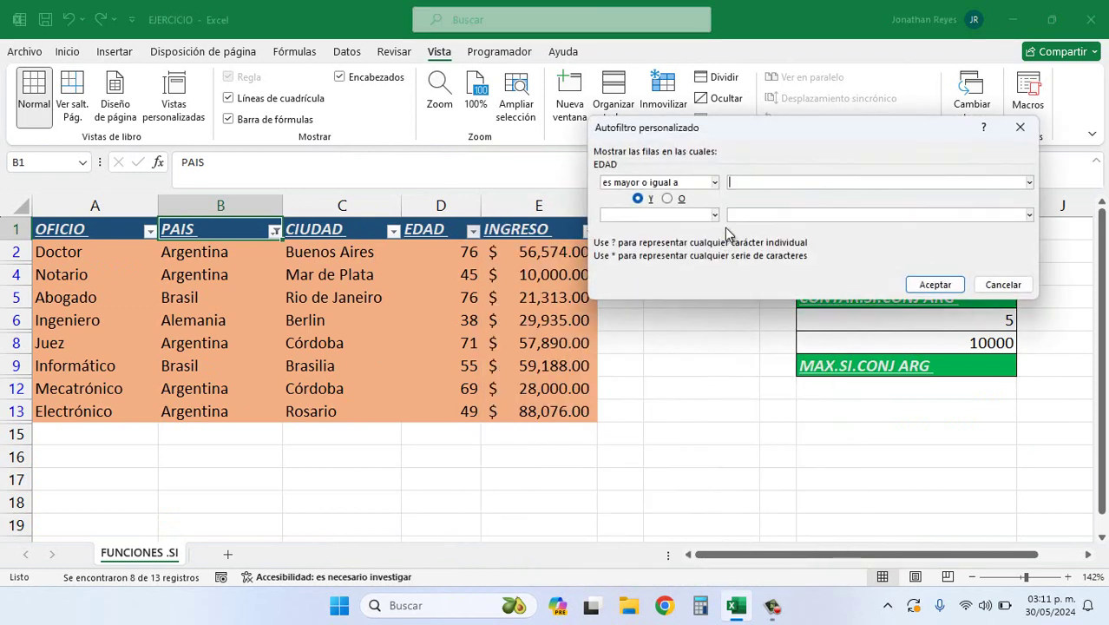
text(30)
key(Return)
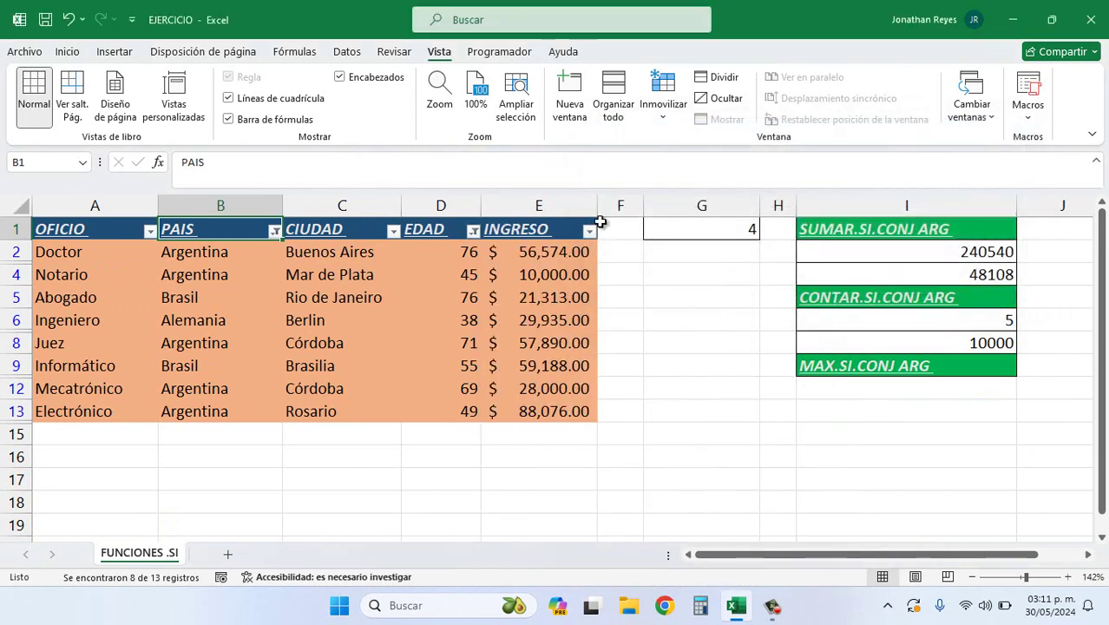
click(589, 231)
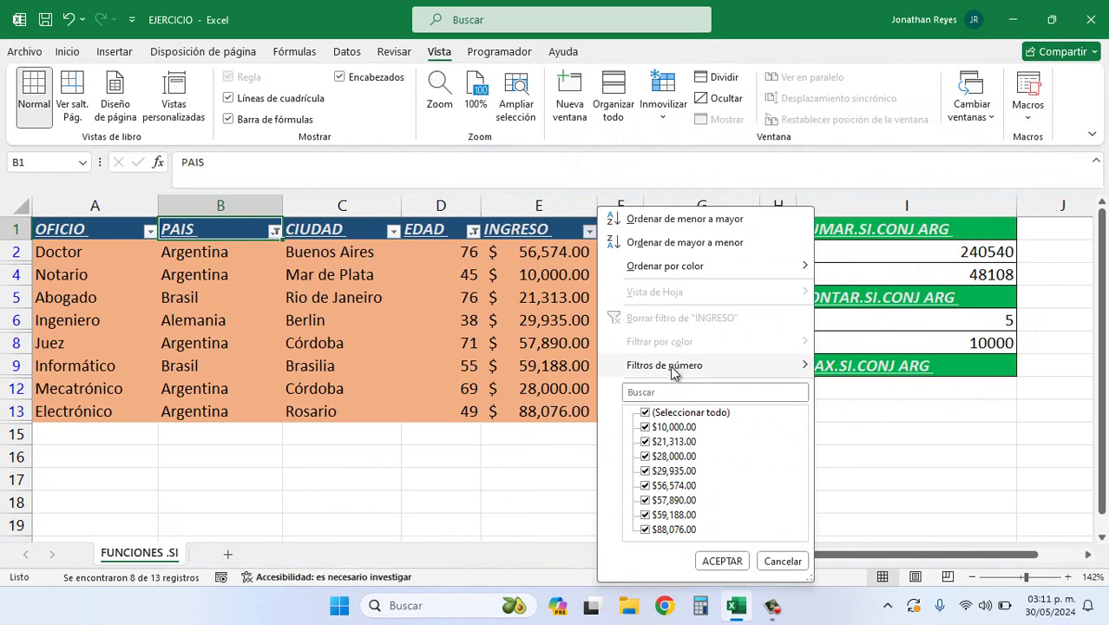
mouse_move(676, 370)
click(894, 422)
text(30000)
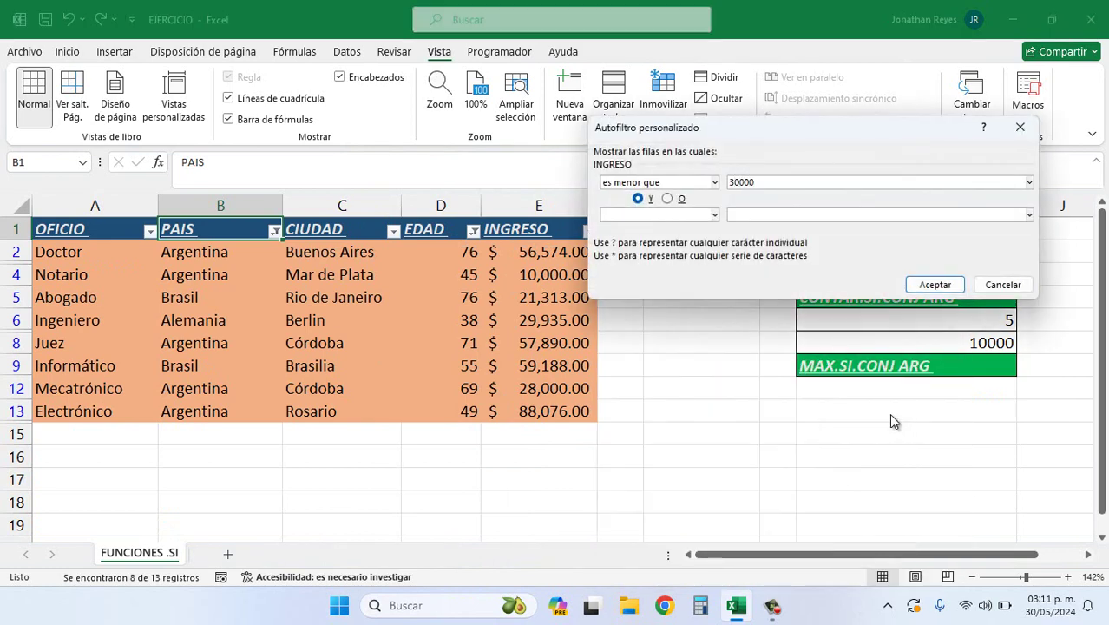
key(Return)
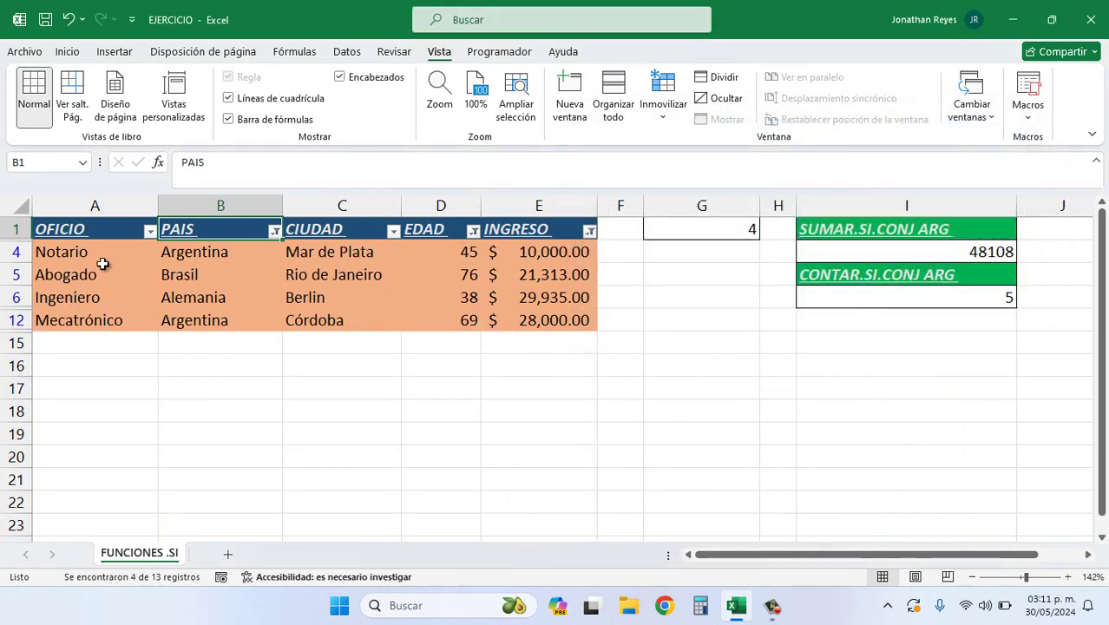
Step: Select the Notario, Abogado and Ingeniero records and re-enter G1's formula
drag(108, 258, 529, 306)
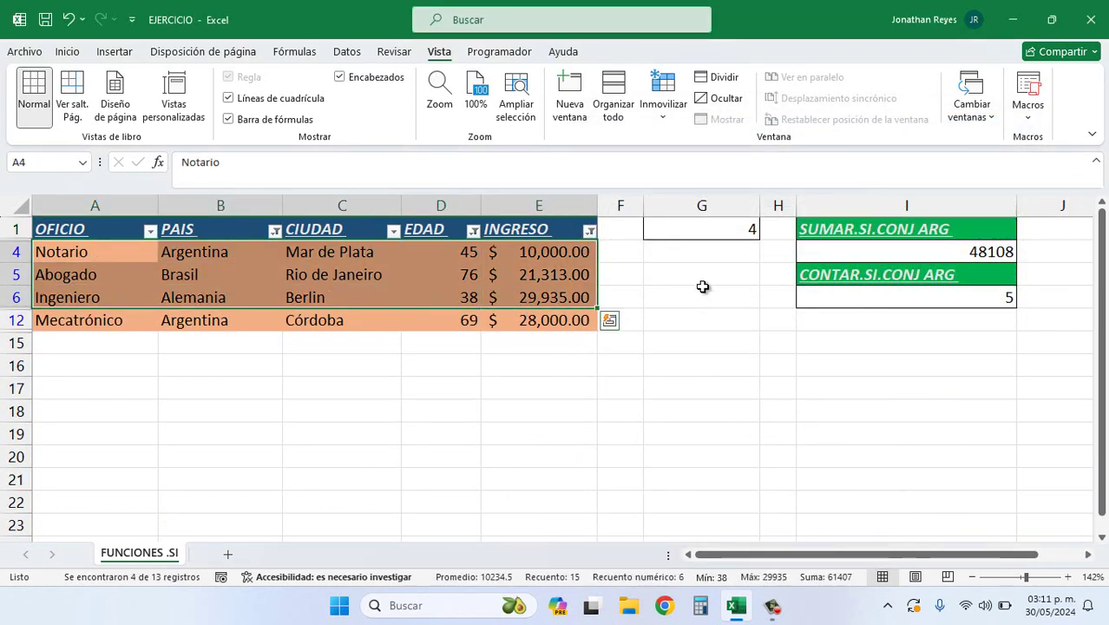
click(712, 229)
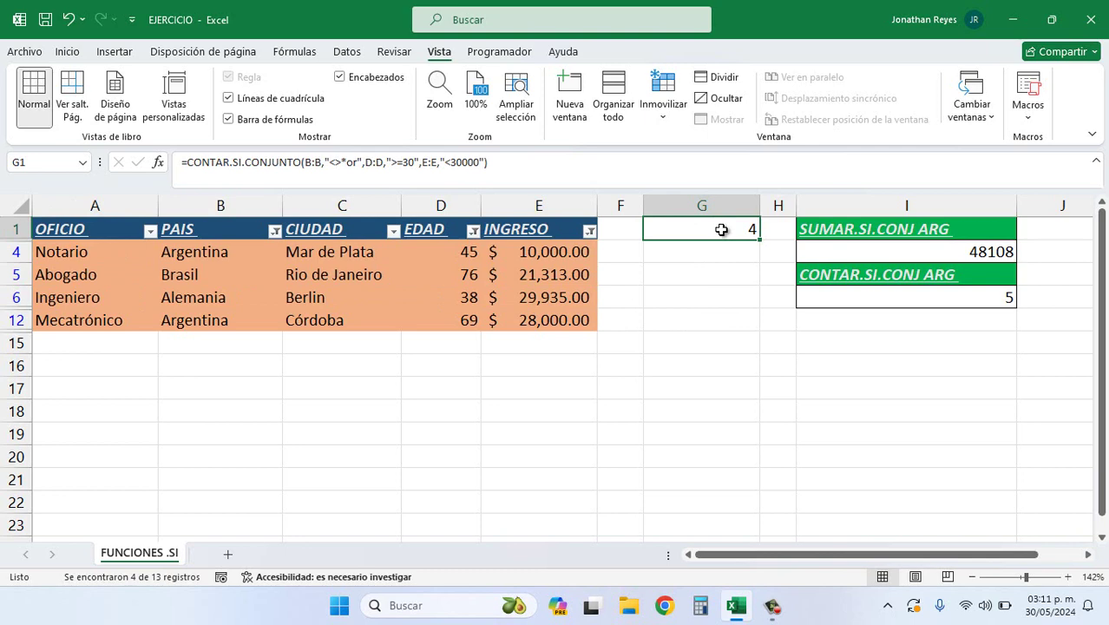
double_click(722, 229)
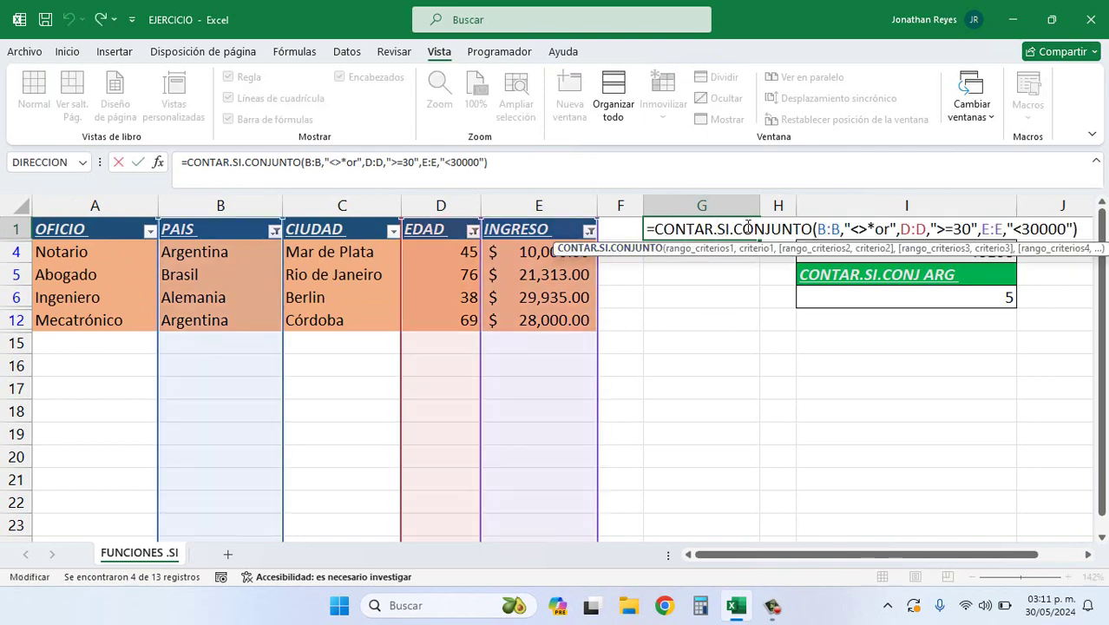
key(Return)
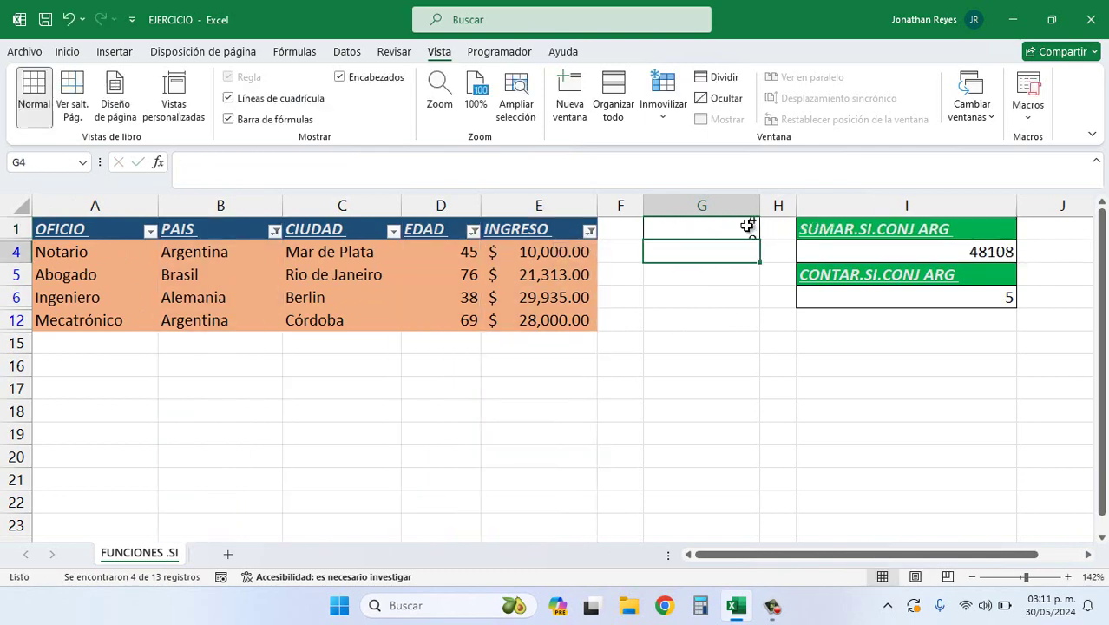
Step: Dismiss the PAIS filter list and turn off AutoFilter so every row shows
click(272, 231)
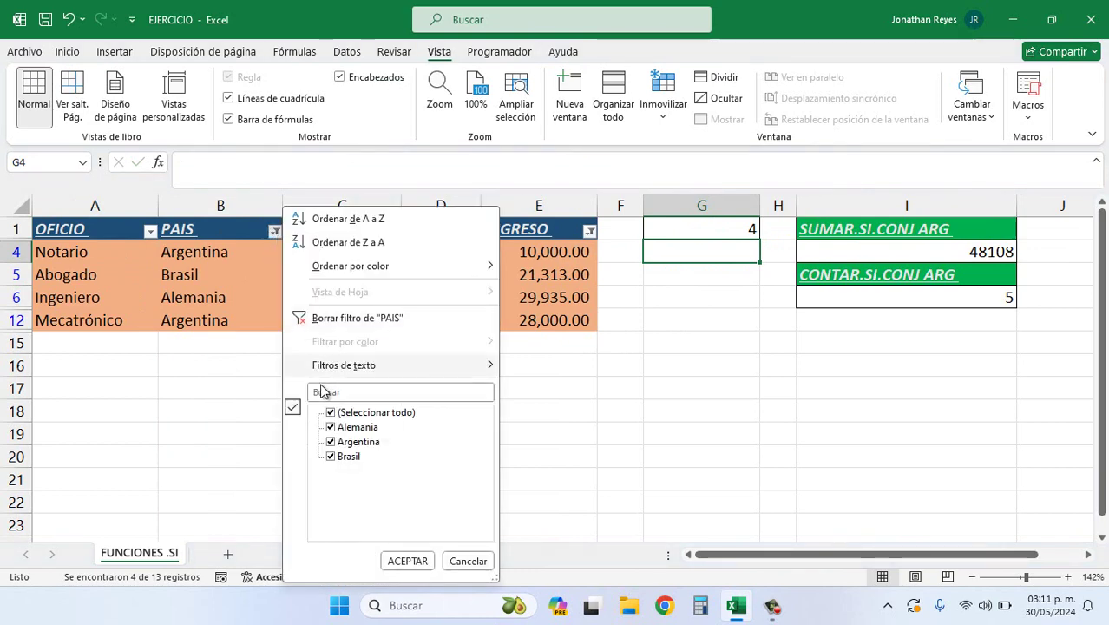
click(465, 563)
click(339, 230)
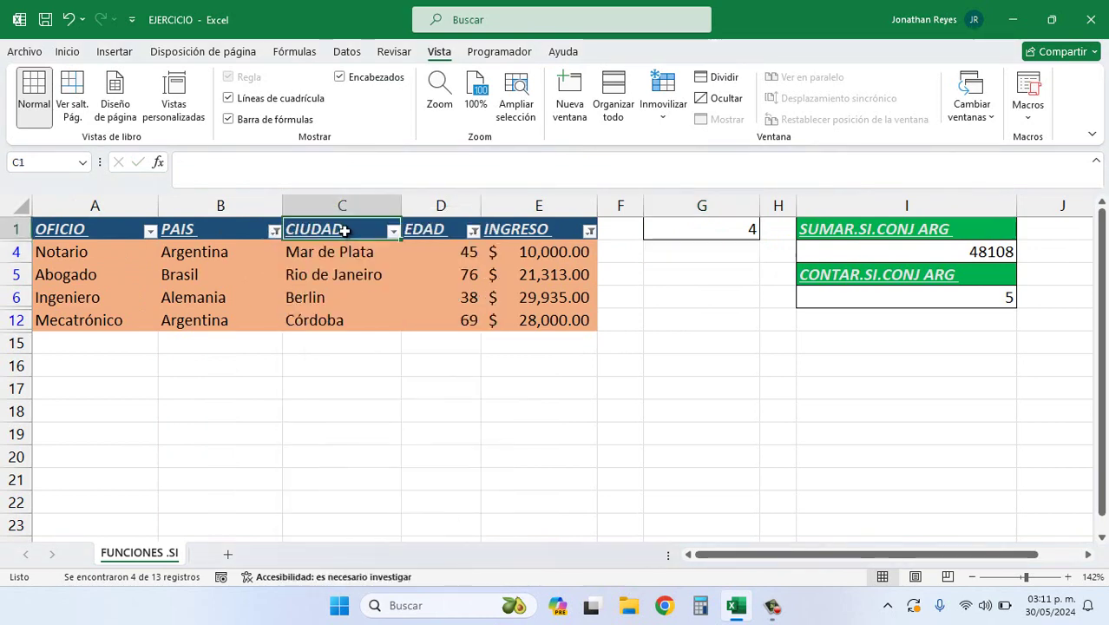
key(ctrl+shift+l)
click(689, 224)
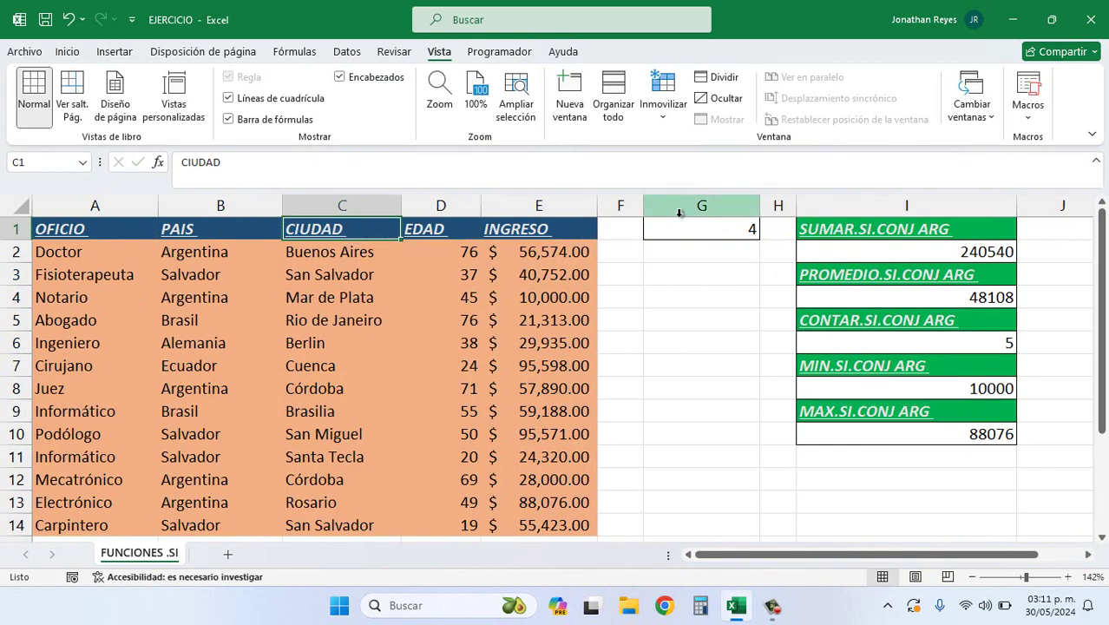
Step: Replace G1's "<>*or" criterion with "argentina" and commit the formula
double_click(688, 224)
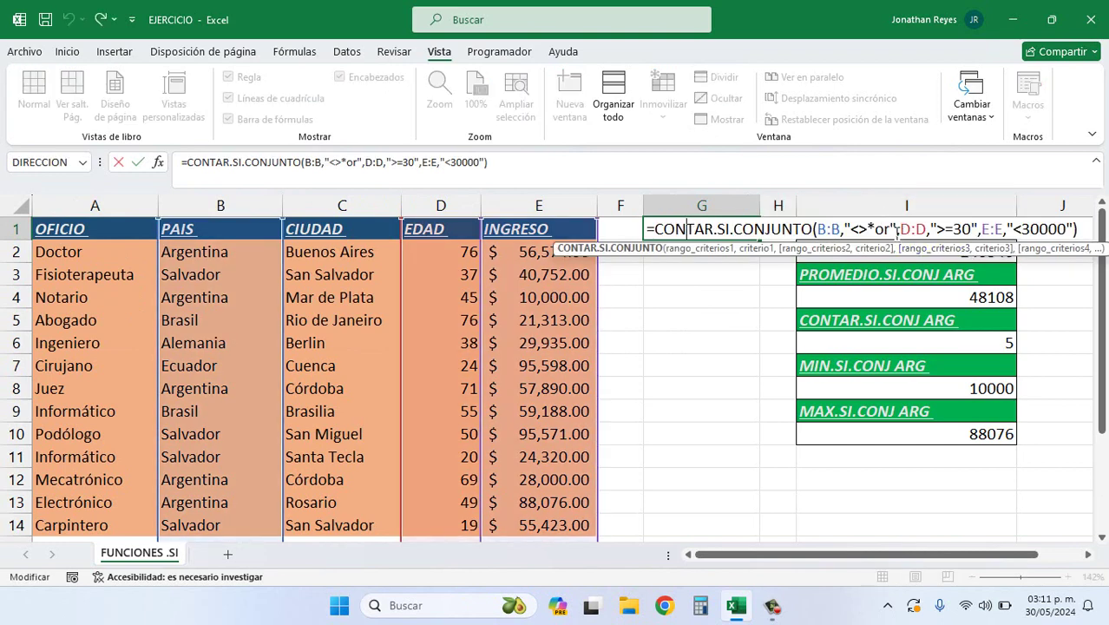
drag(890, 227, 852, 224)
text(ar)
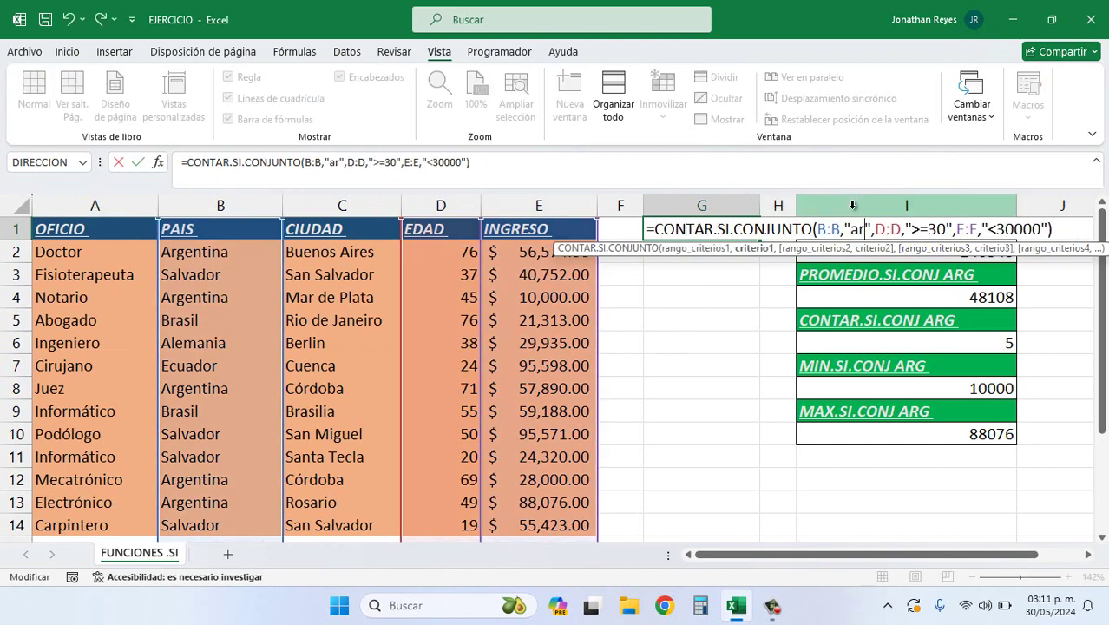
text(gentina)
key(Return)
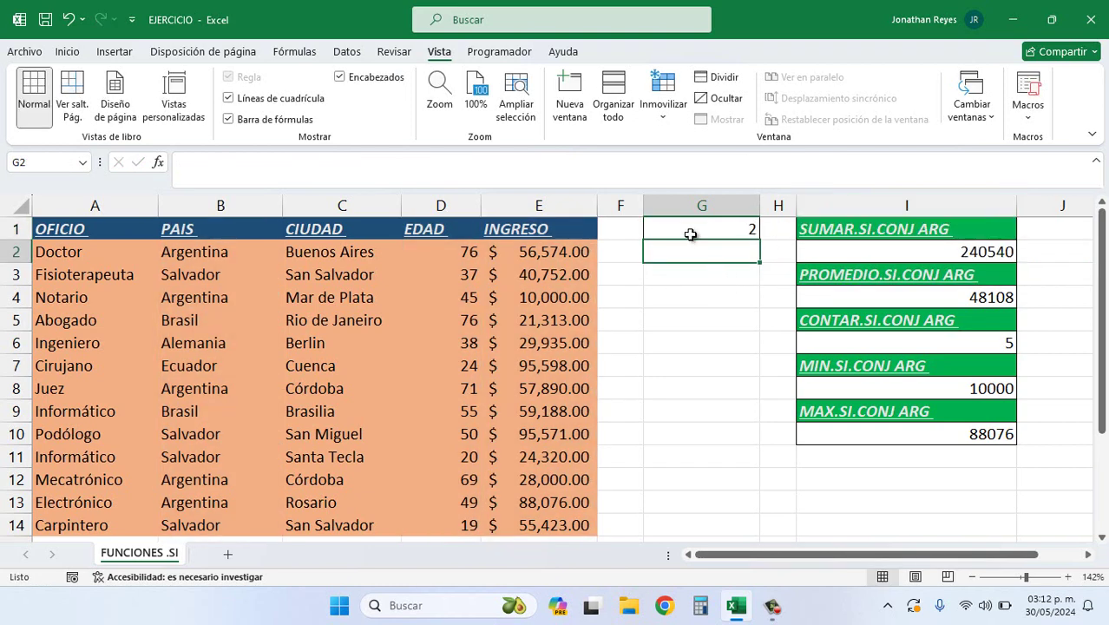
Step: Check the income, country and age columns, then select G1's function name for editing
click(553, 208)
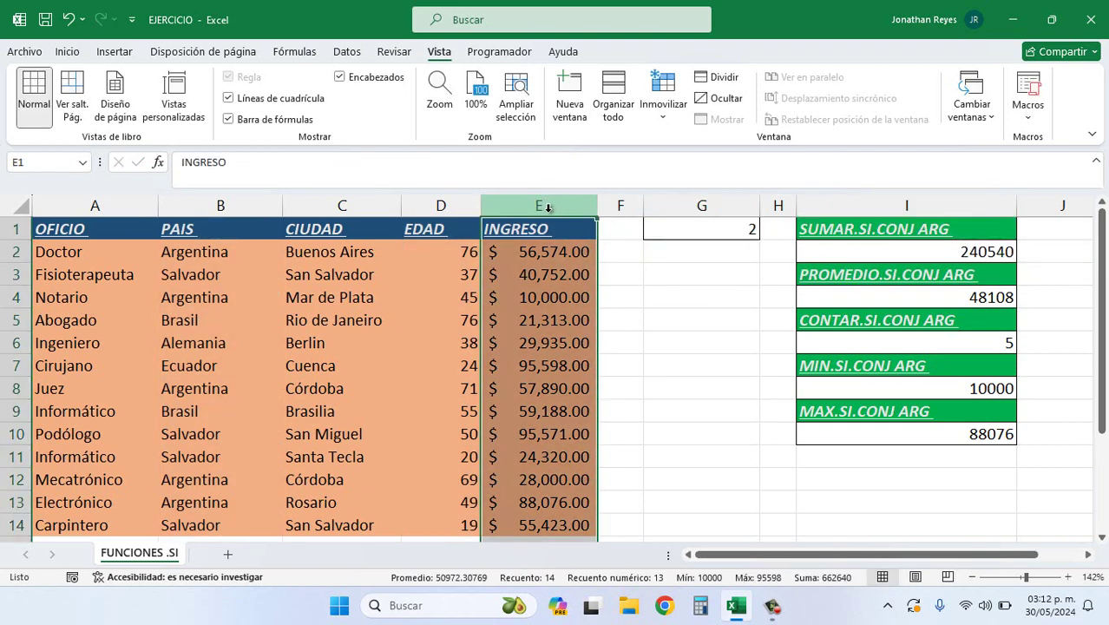
click(230, 204)
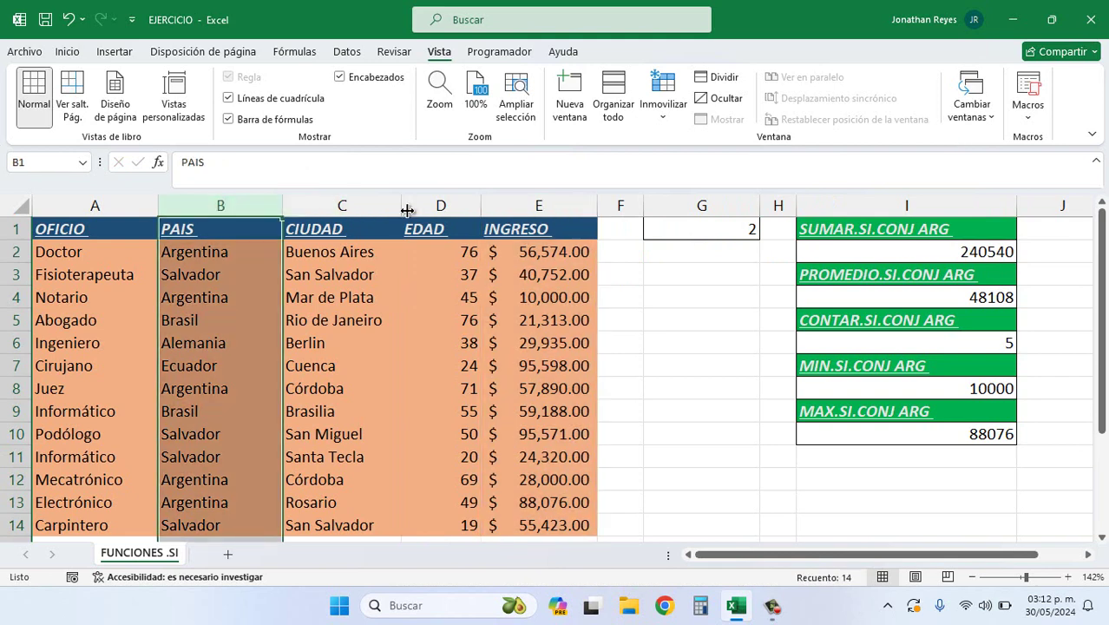
click(444, 204)
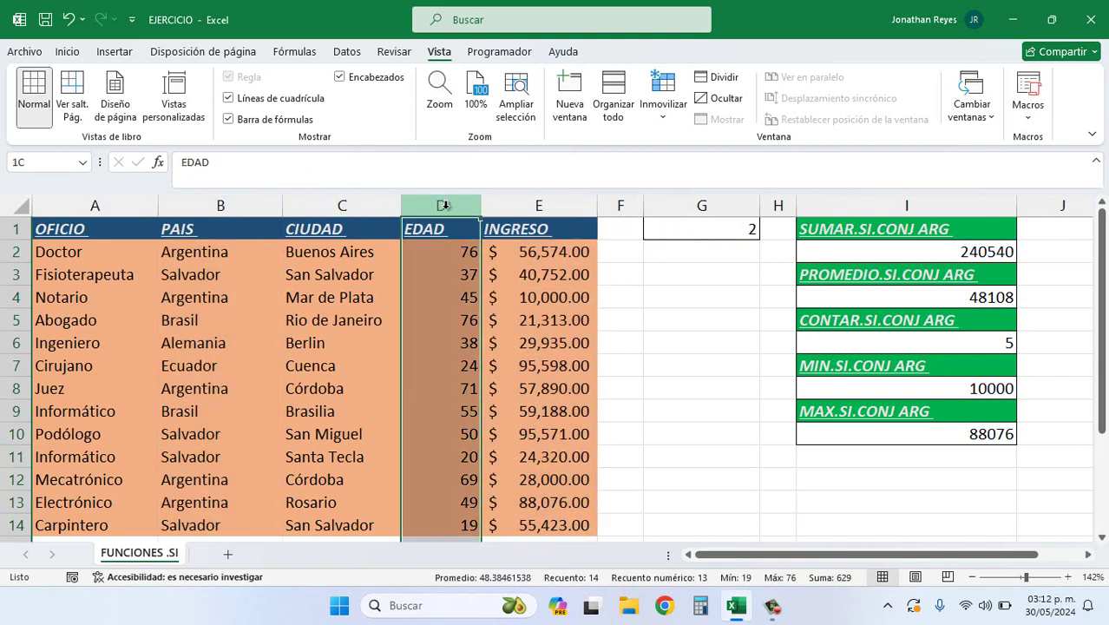
click(518, 206)
click(648, 227)
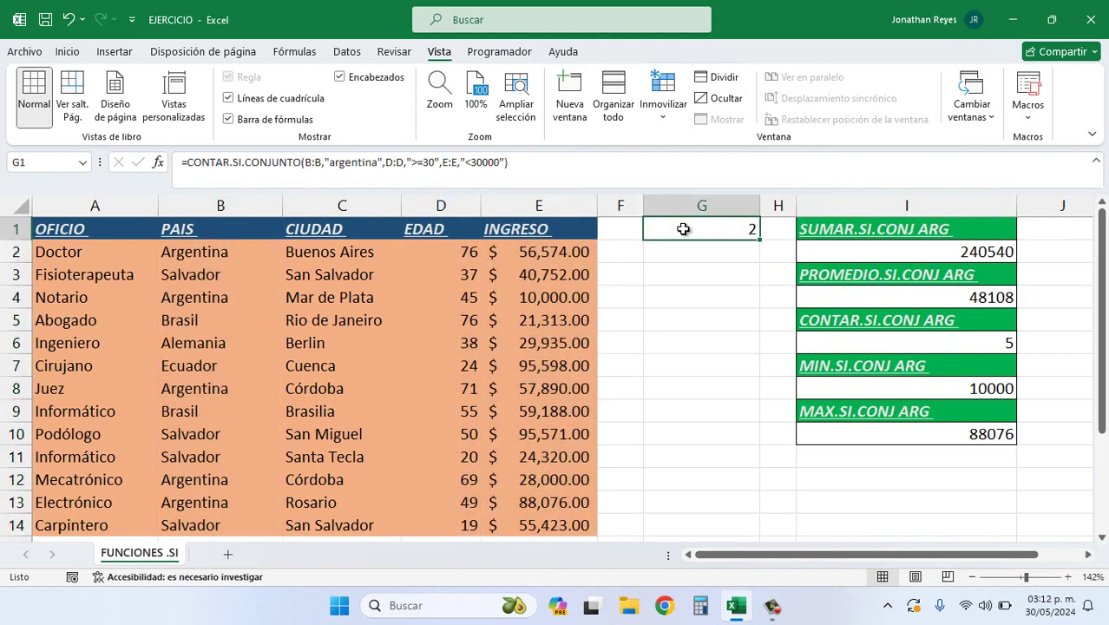
double_click(686, 228)
double_click(685, 229)
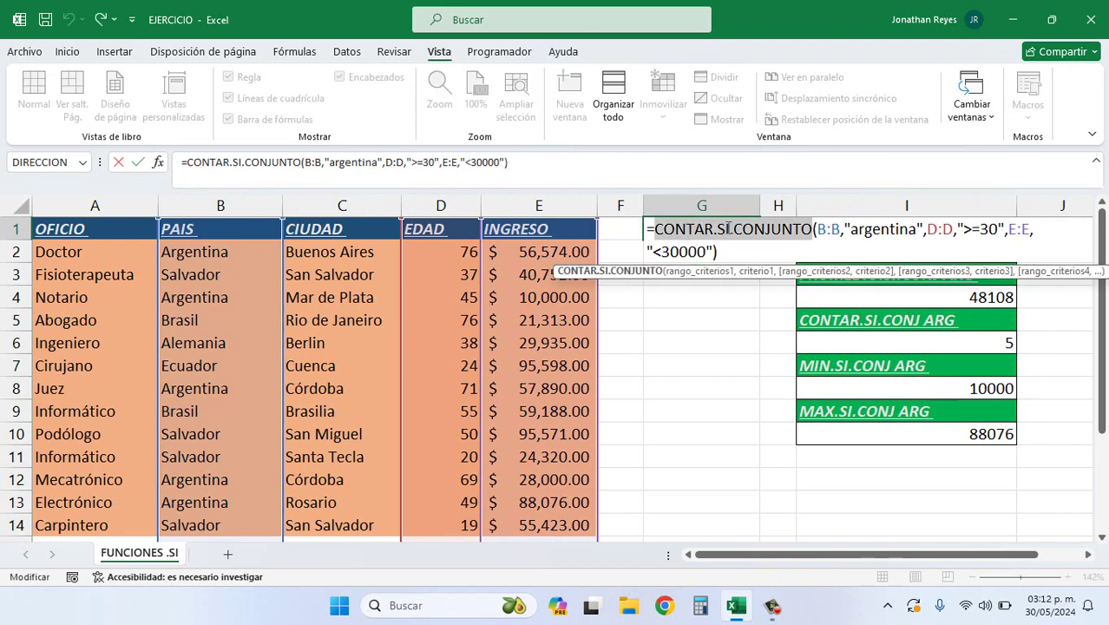
Step: Change G1 to SUMAR.SI.CONJUNTO summing E:E with the same criteria, giving 38000
click(713, 228)
key(BackSpace)
key(BackSpace)
key(BackSpace)
key(BackSpace)
key(BackSpace)
key(BackSpace)
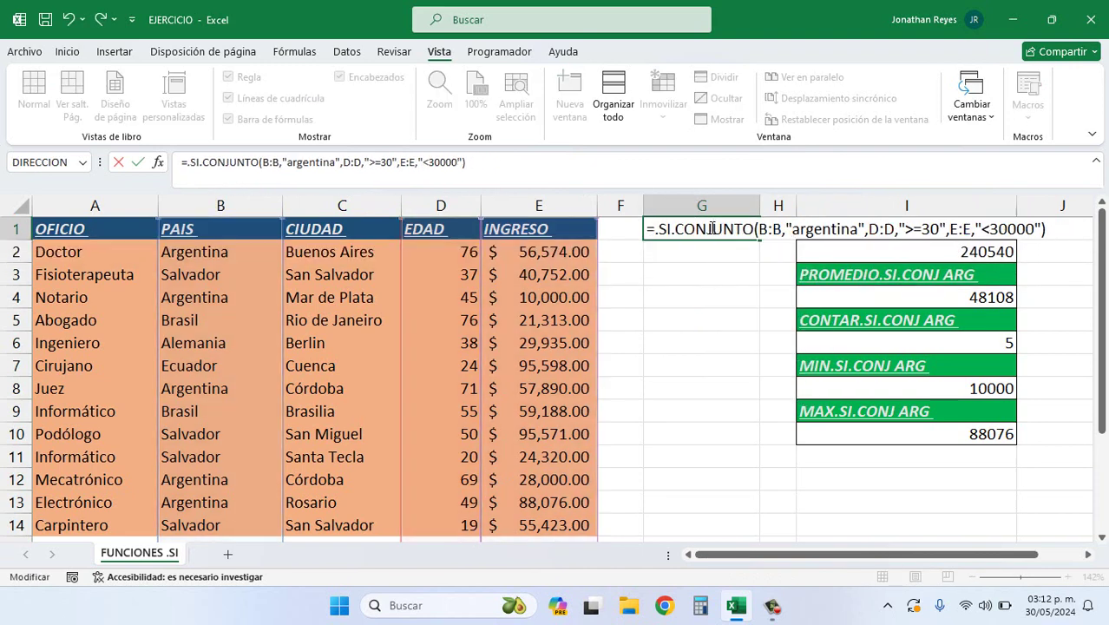
text(sumar)
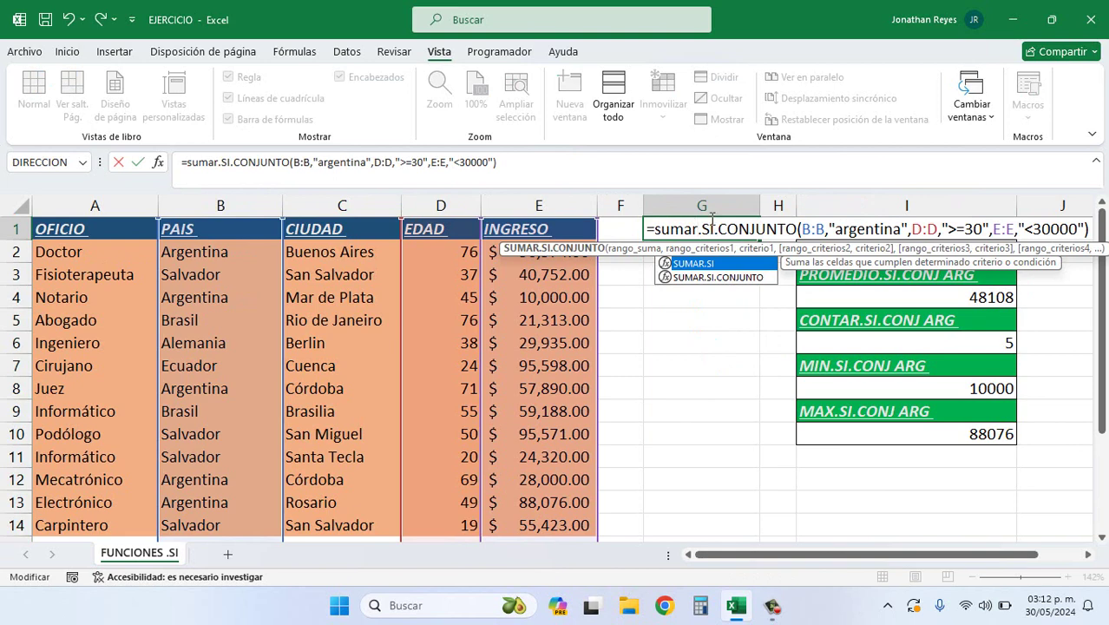
double_click(732, 263)
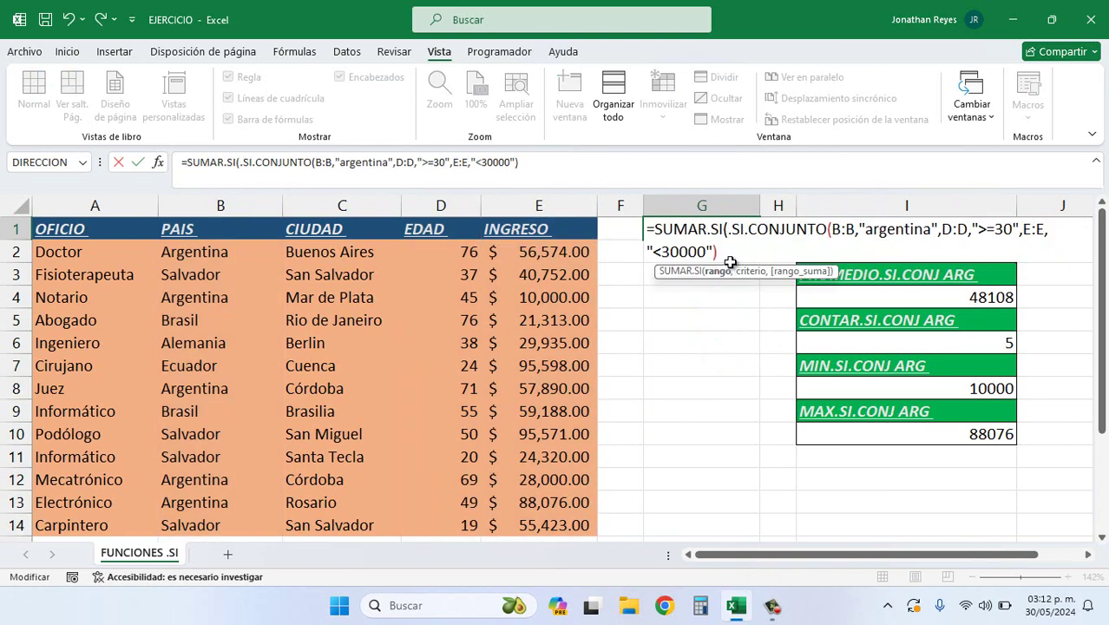
key(BackSpace)
key(BackSpace)
key(BackSpace)
key(BackSpace)
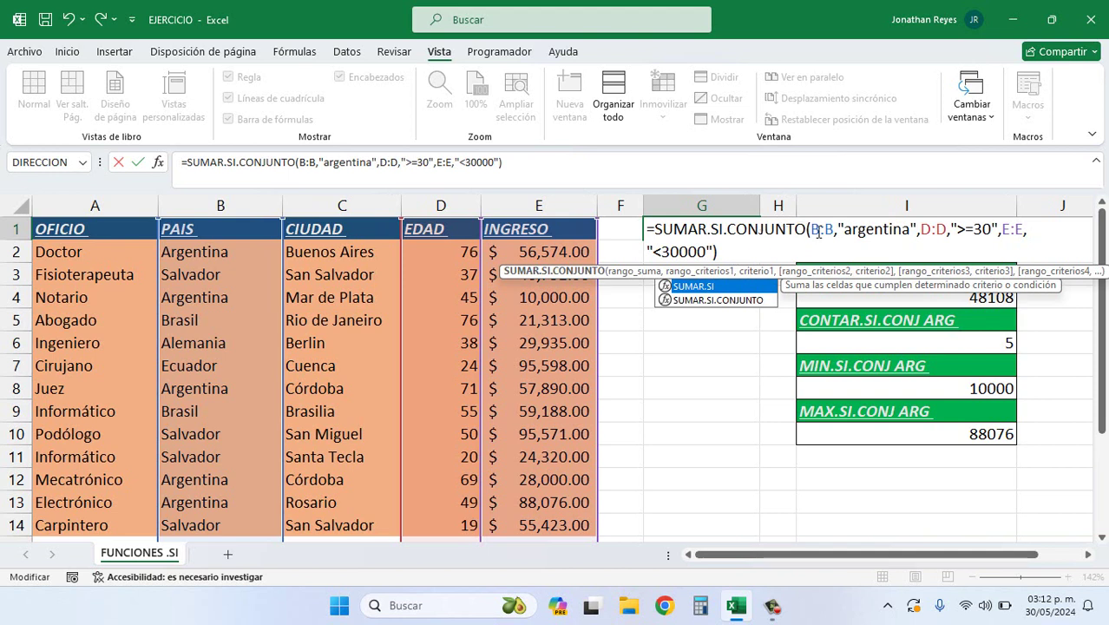
click(814, 228)
text(,)
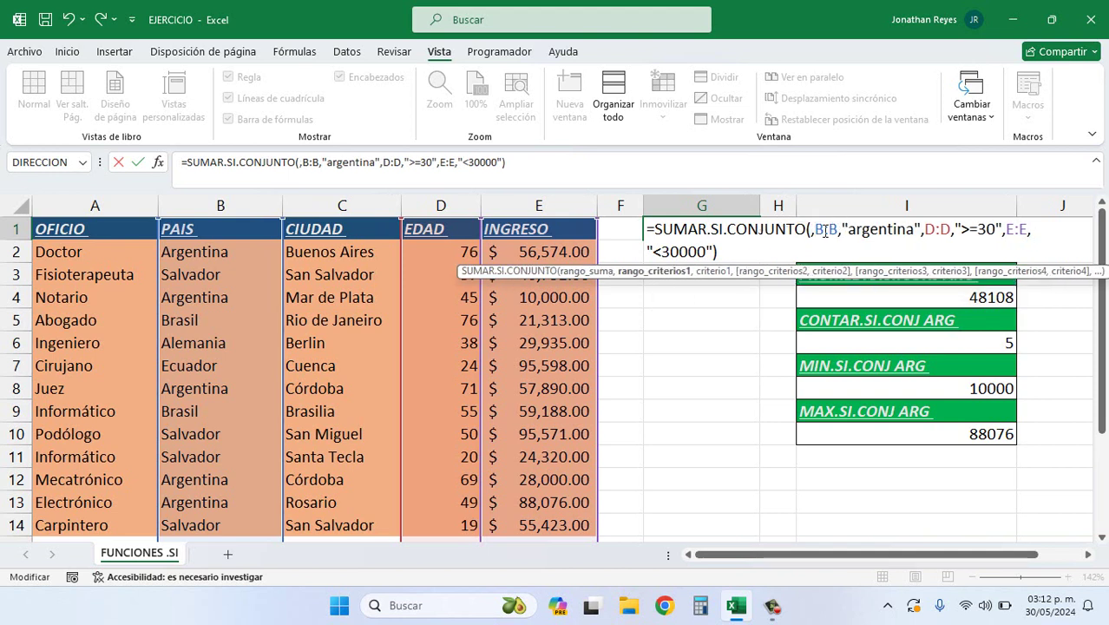
key(BackSpace)
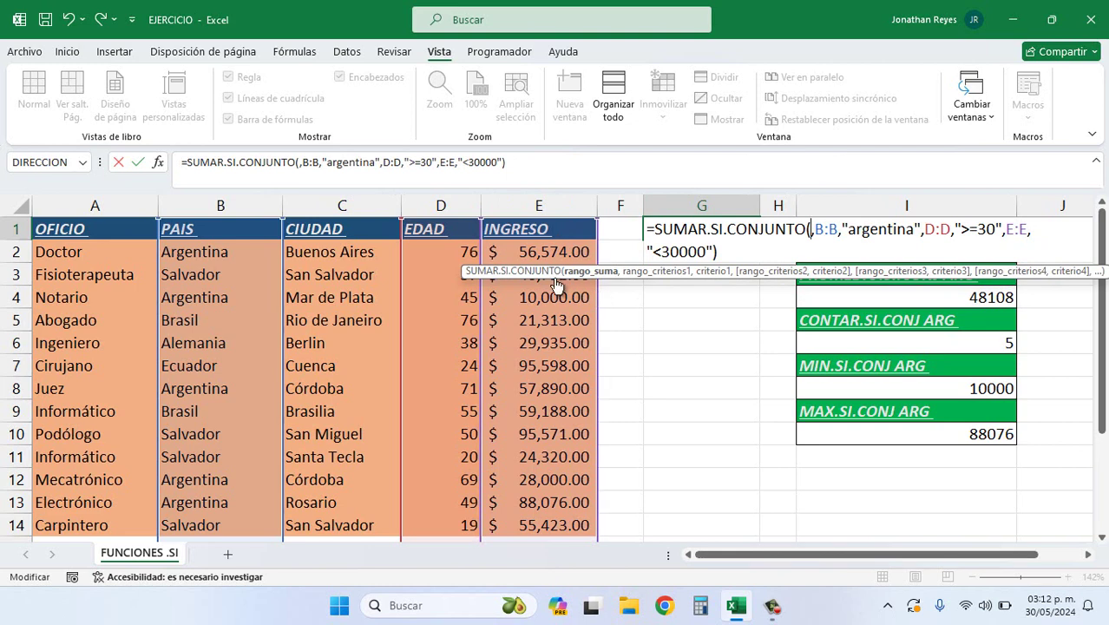
click(533, 202)
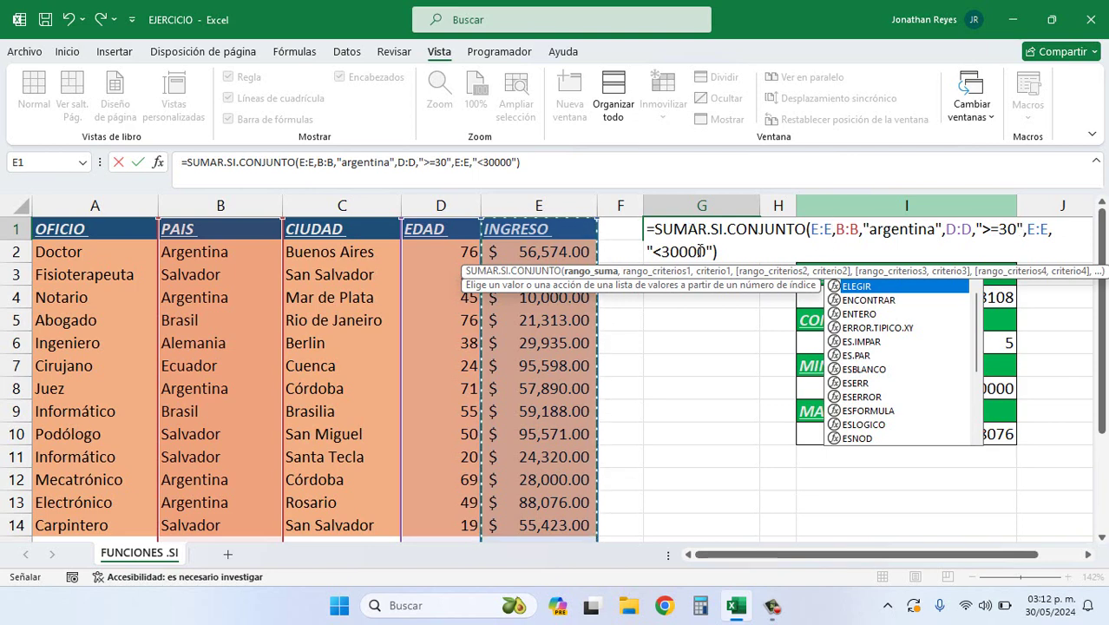
key(Return)
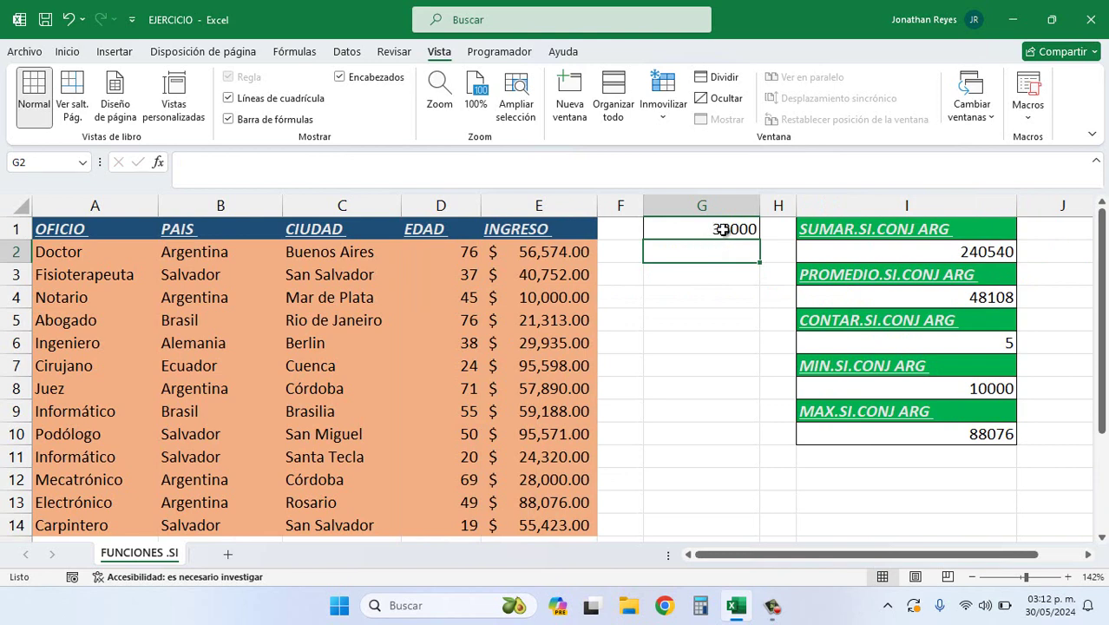
click(743, 229)
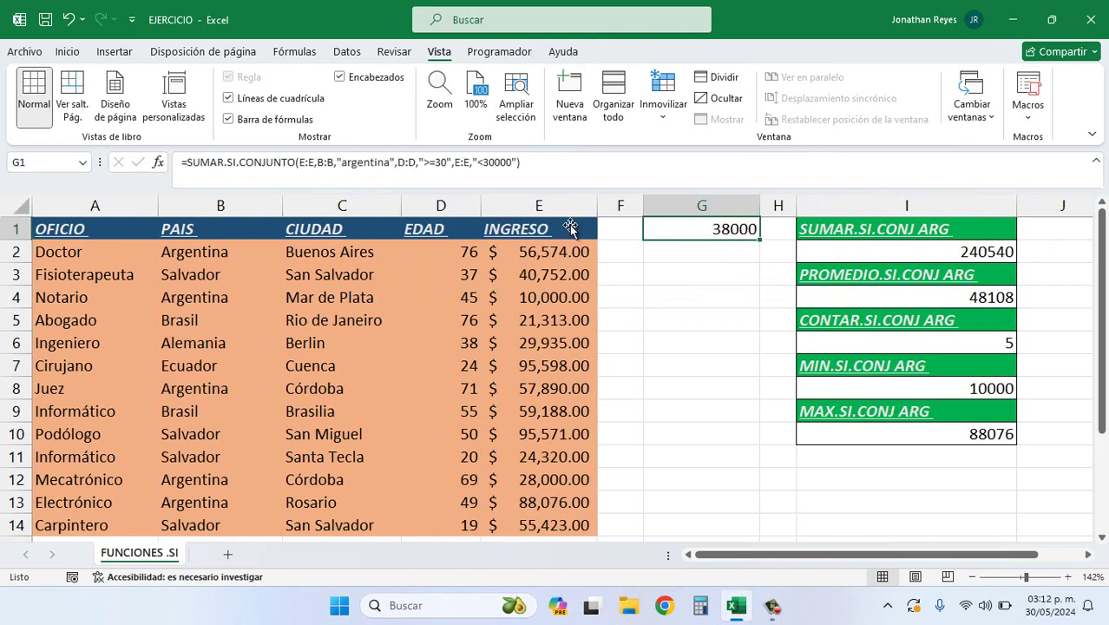
Step: Turn the table filters back on and filter PAIS to Argentina only
click(299, 227)
key(ctrl+shift+l)
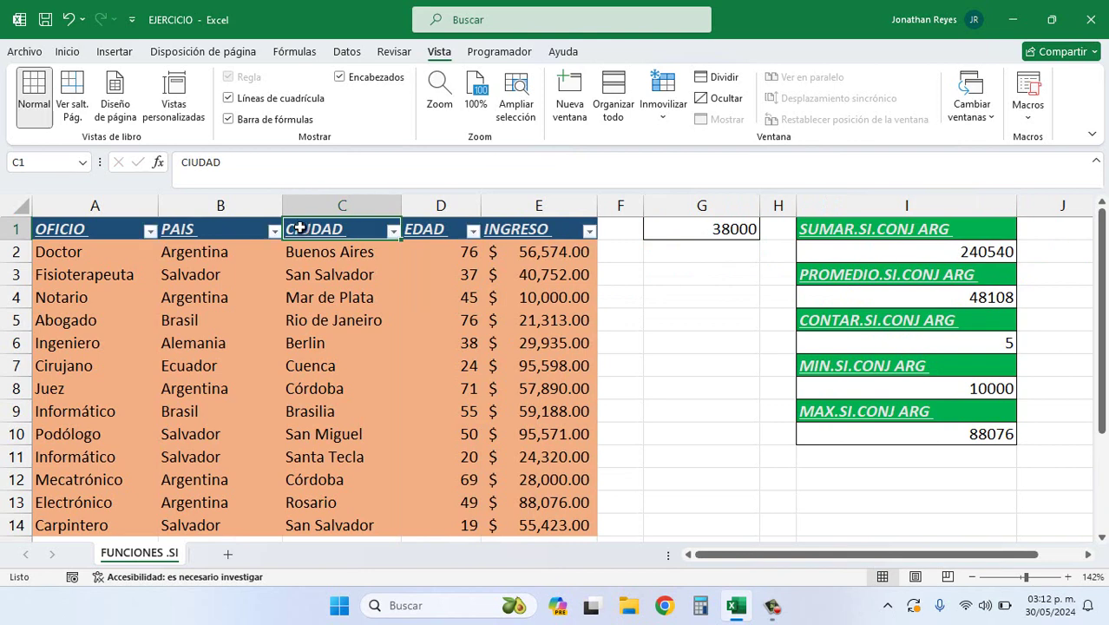
click(274, 230)
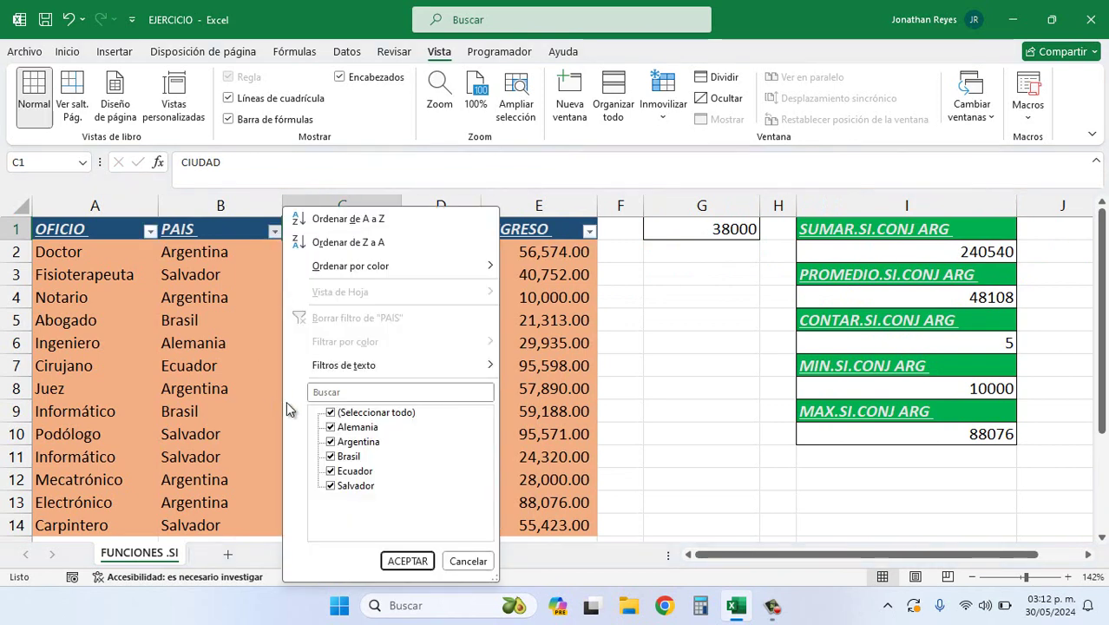
click(330, 412)
click(330, 441)
click(407, 560)
Step: Filter EDAD to at least 38 and INGRESO below 30000, then compare INGRESO's total with G1
click(472, 231)
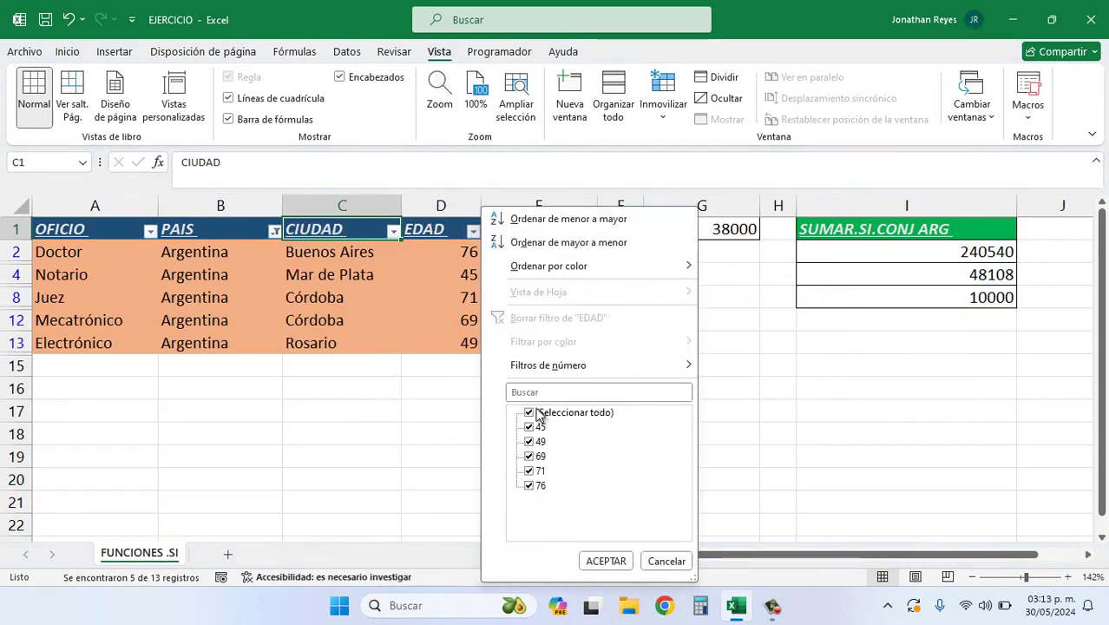
mouse_move(552, 368)
click(750, 403)
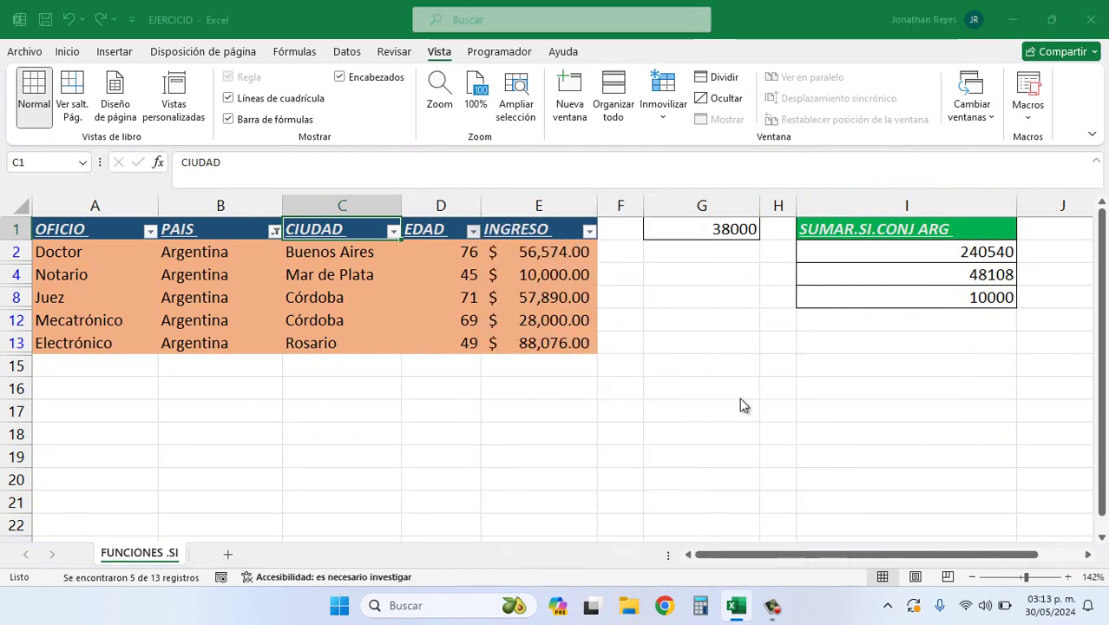
text(38)
key(Return)
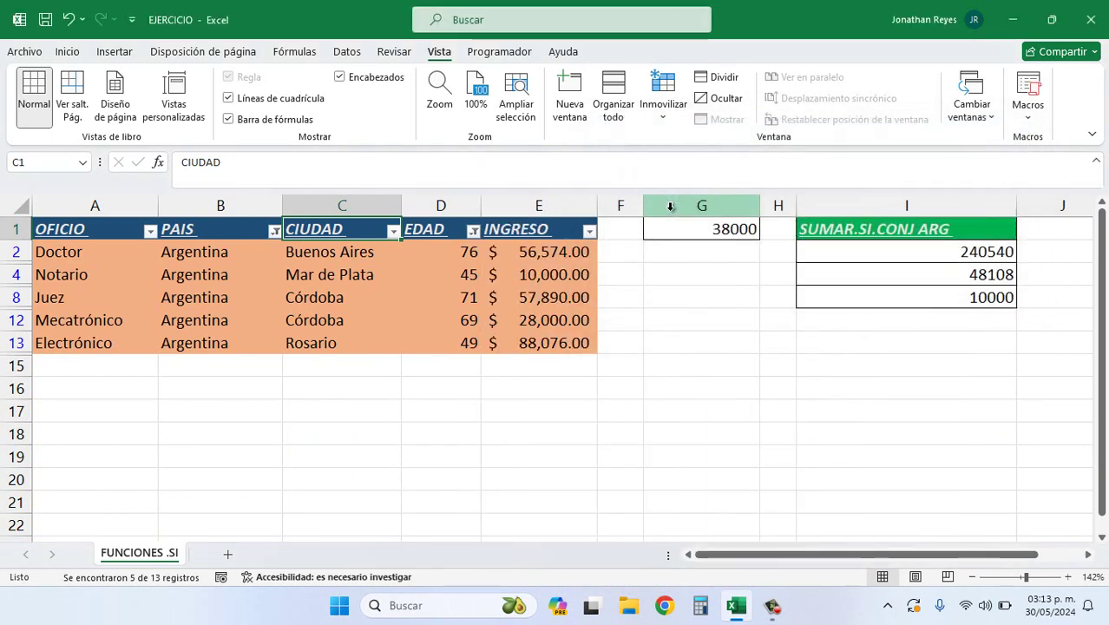
click(588, 232)
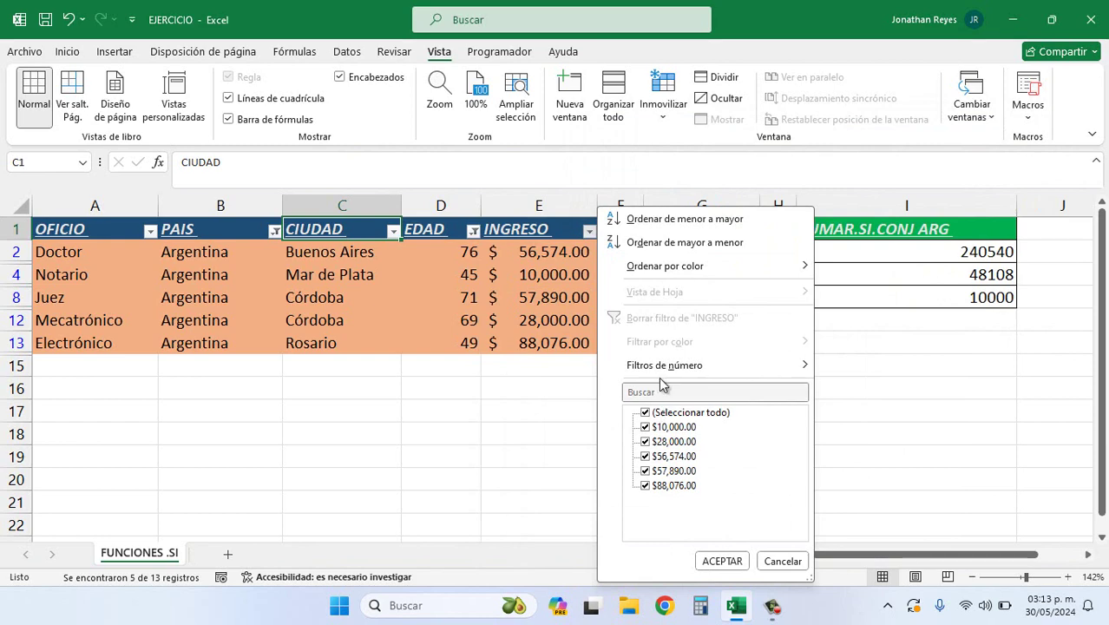
mouse_move(668, 368)
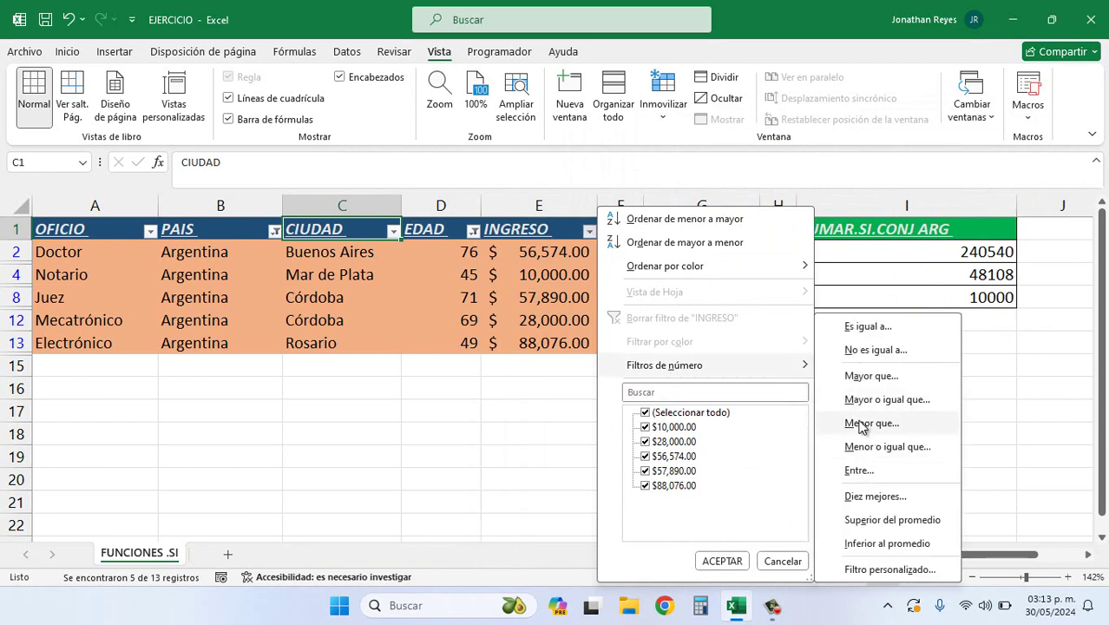
click(859, 423)
text(30000)
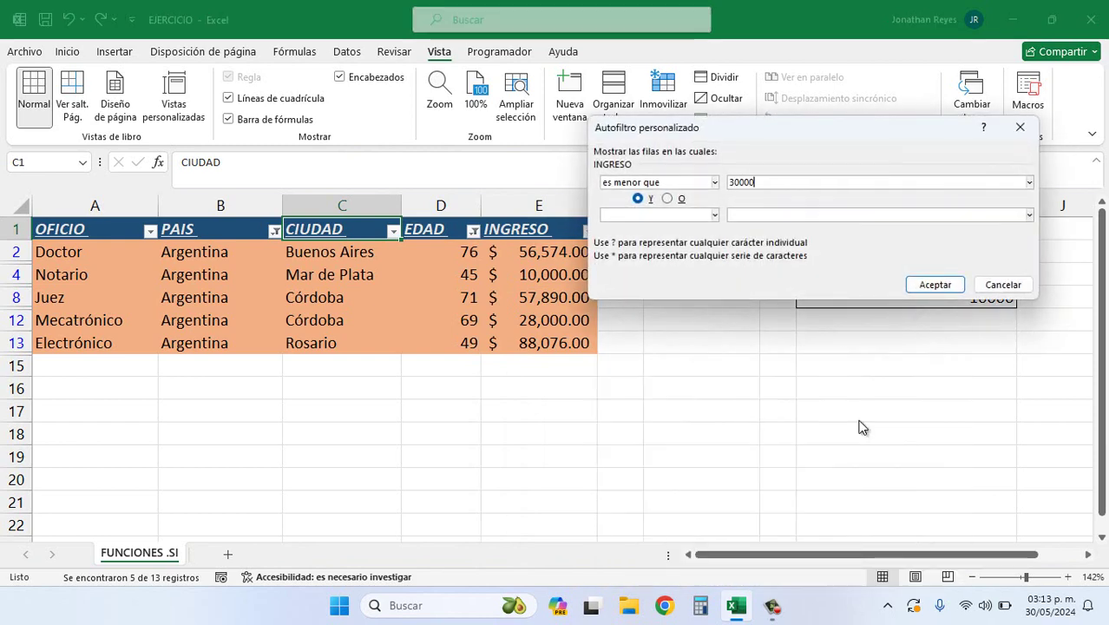
key(Return)
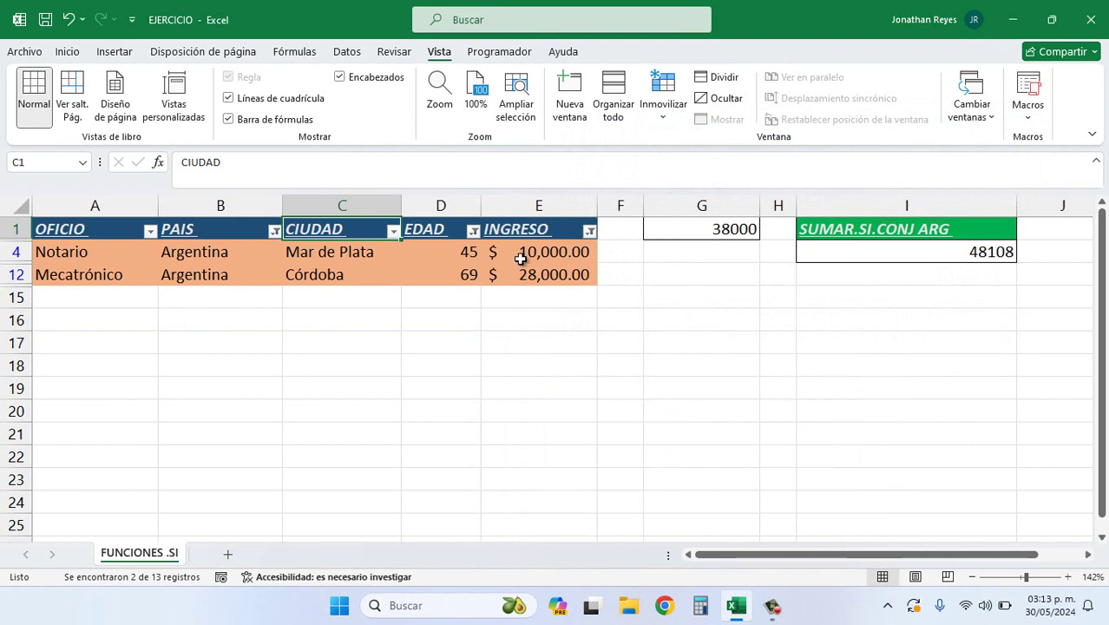
click(526, 208)
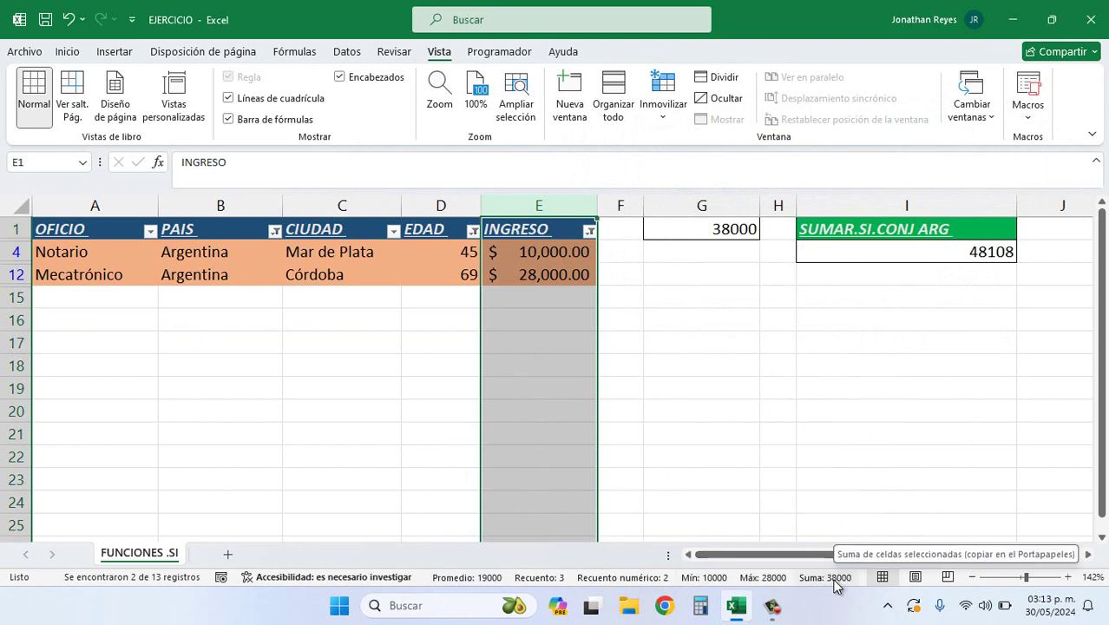
click(717, 227)
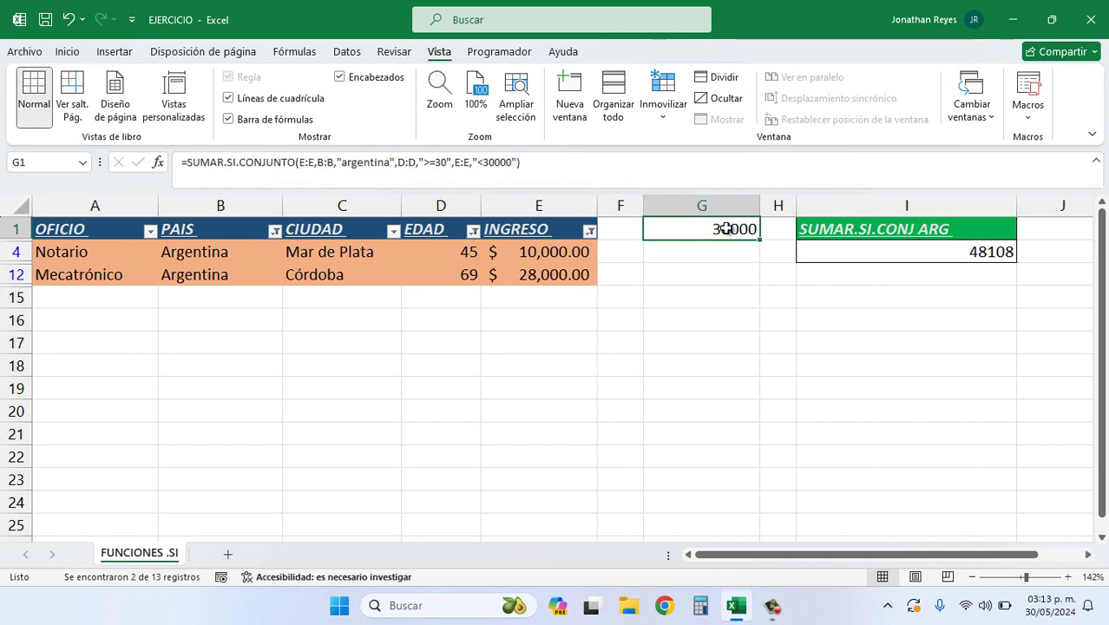
Step: Replace SUMAR with PROMEDIO in G1's formula so it returns 19000
double_click(726, 228)
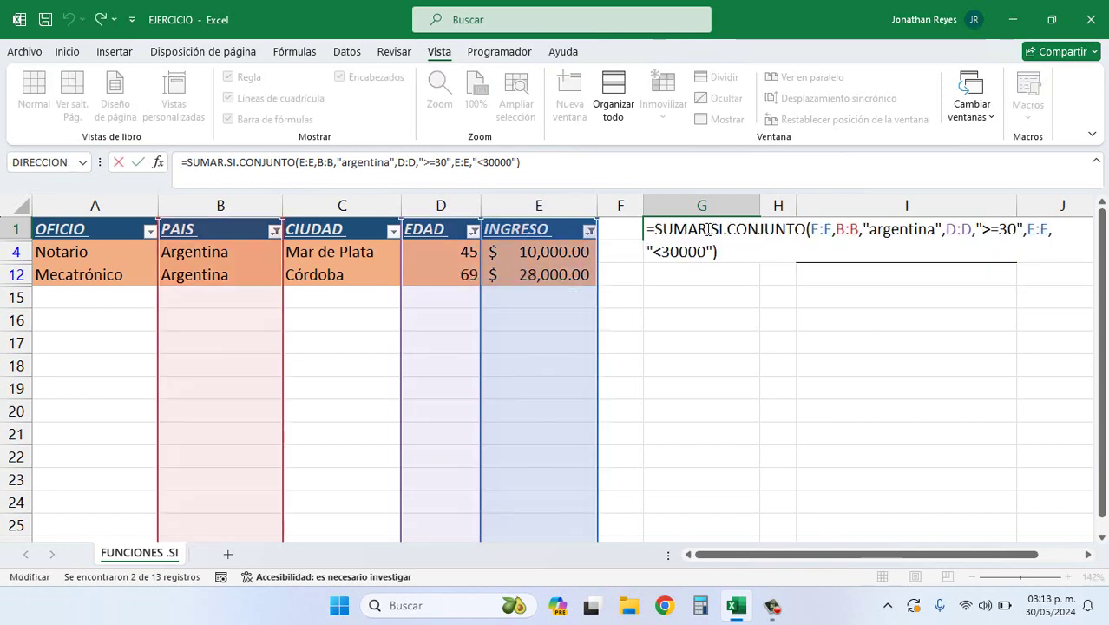
double_click(708, 229)
text(promedio)
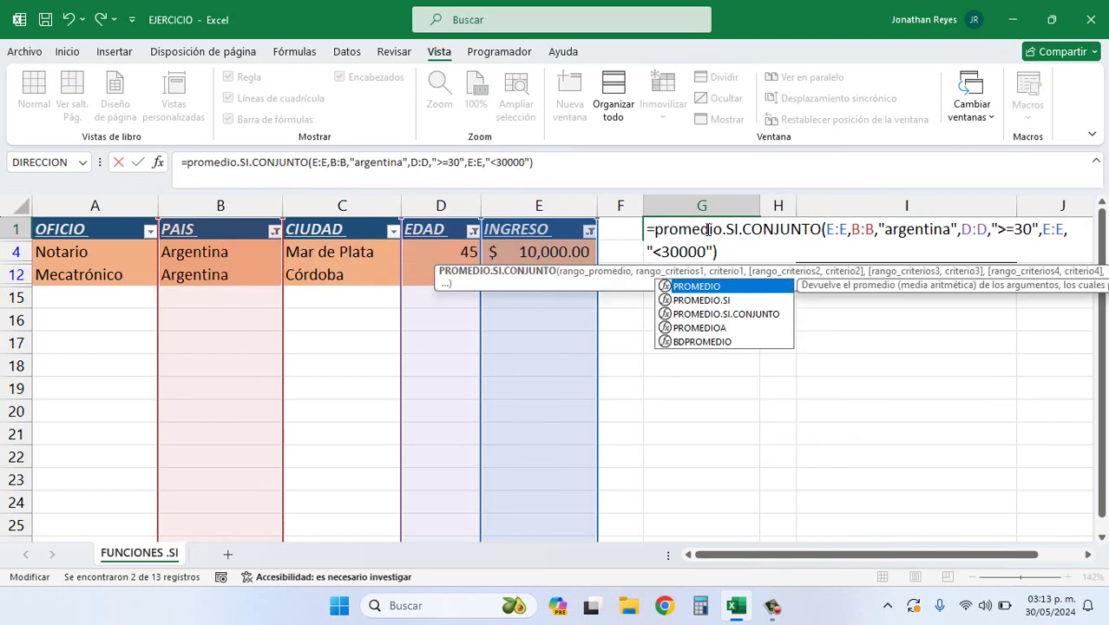
click(858, 229)
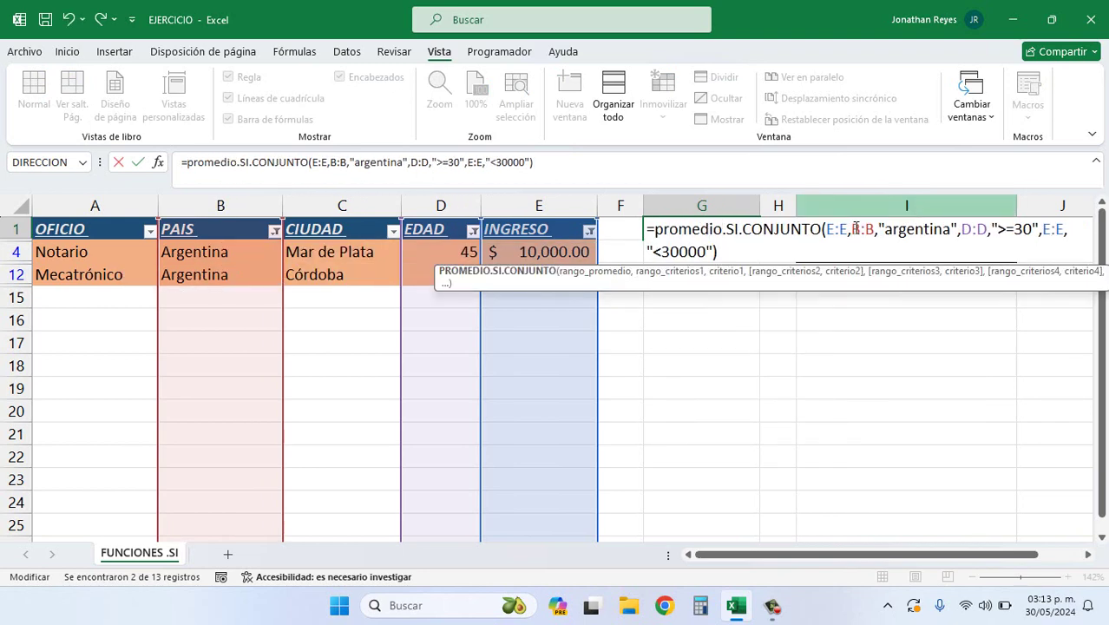
click(835, 229)
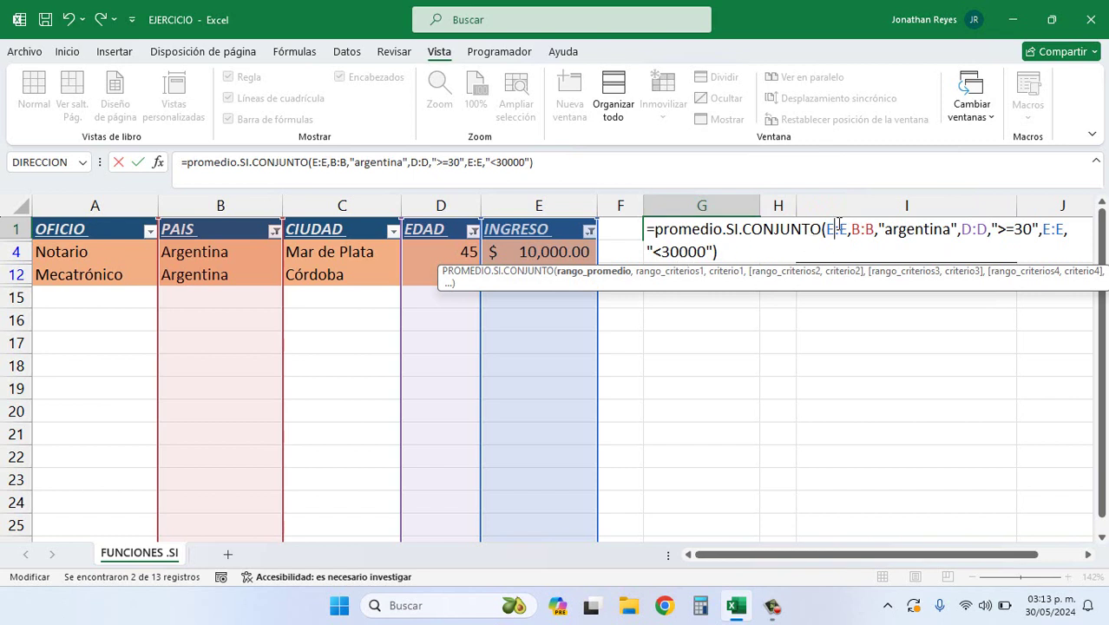
key(Return)
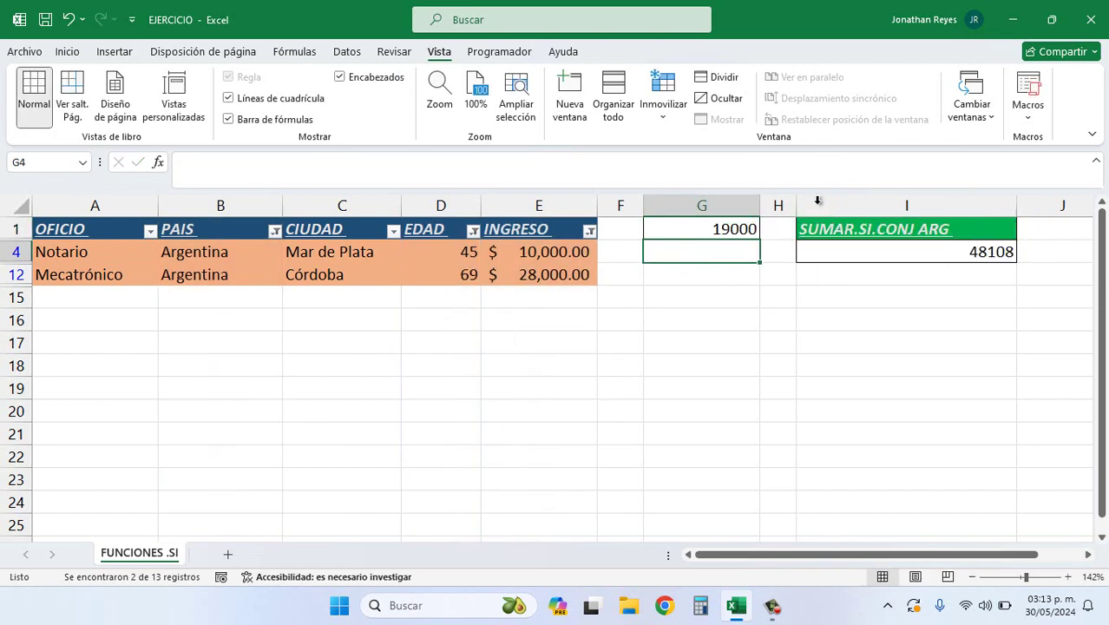
click(715, 224)
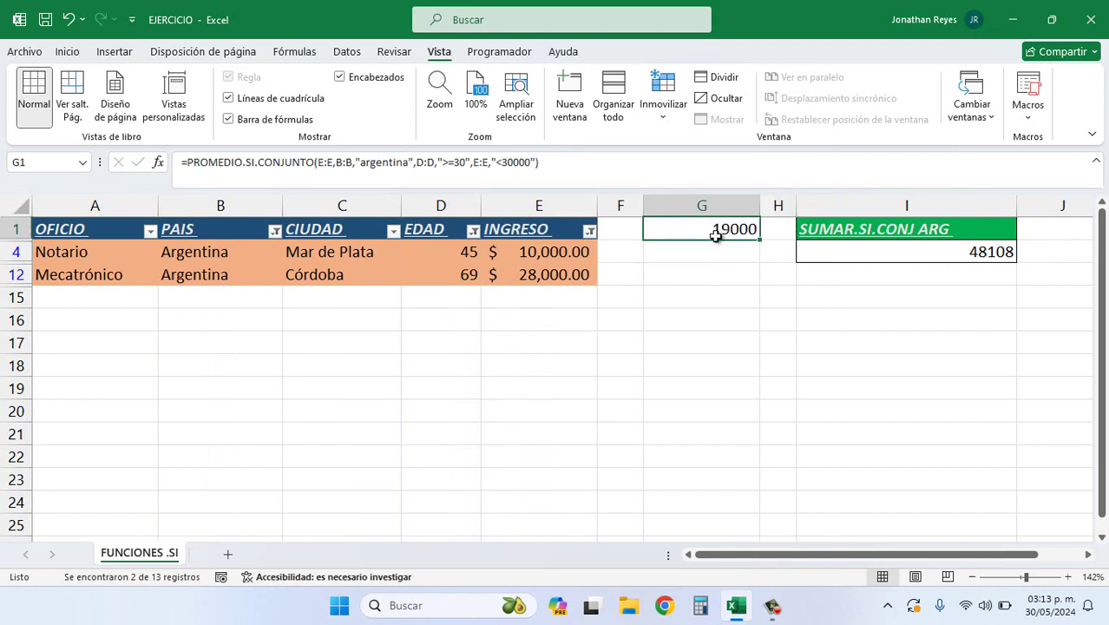
Step: Select the filtered INGRESO cells to compare their average with G1's result
click(538, 208)
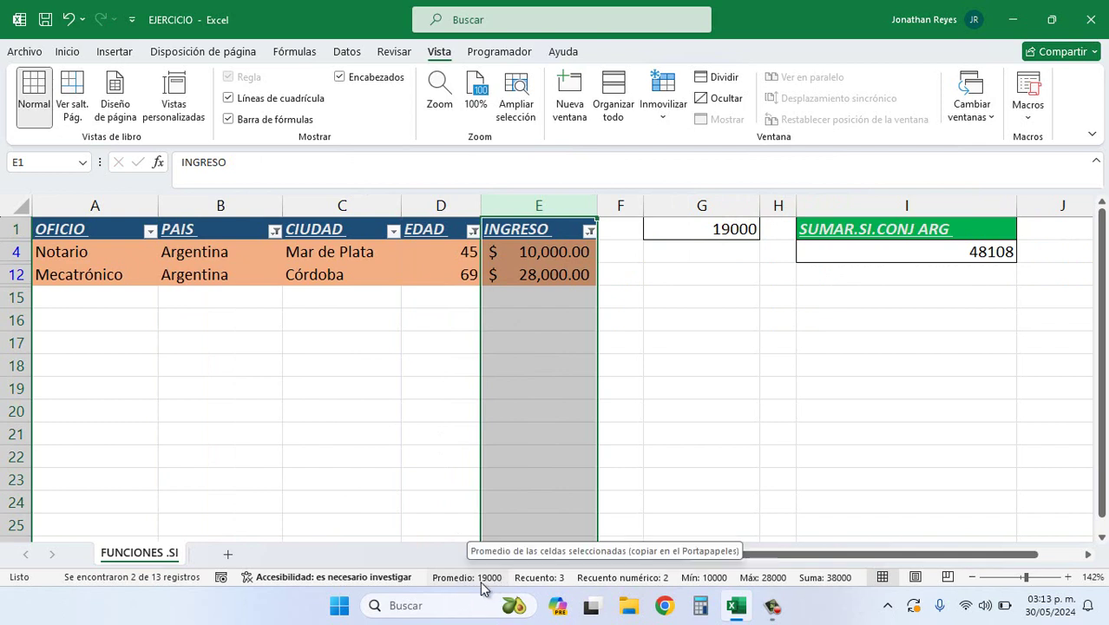
click(682, 225)
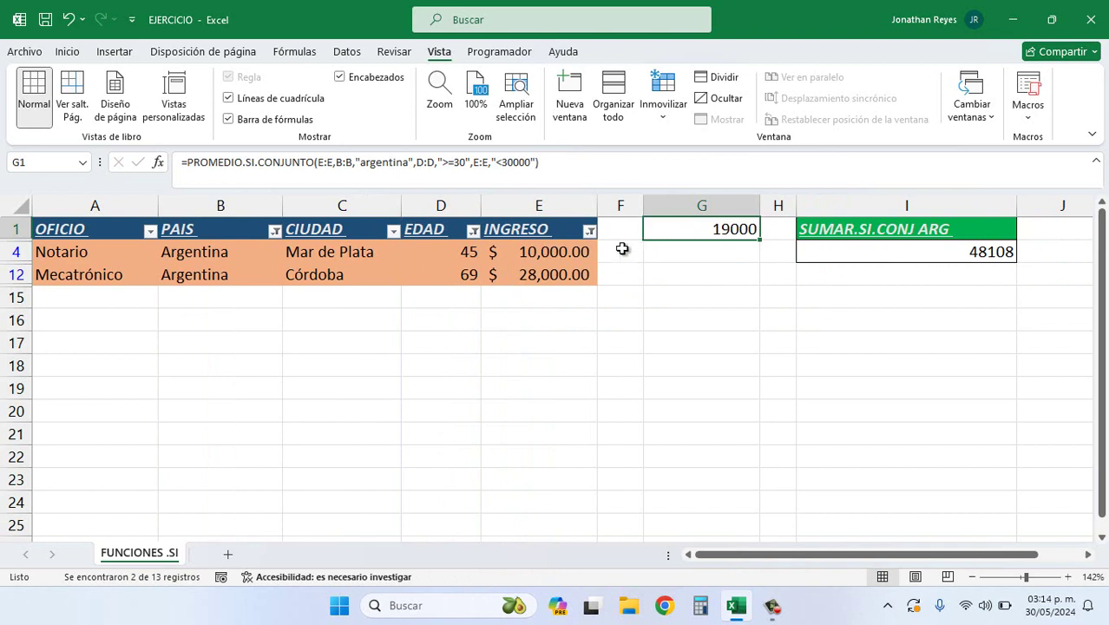
click(582, 254)
click(560, 207)
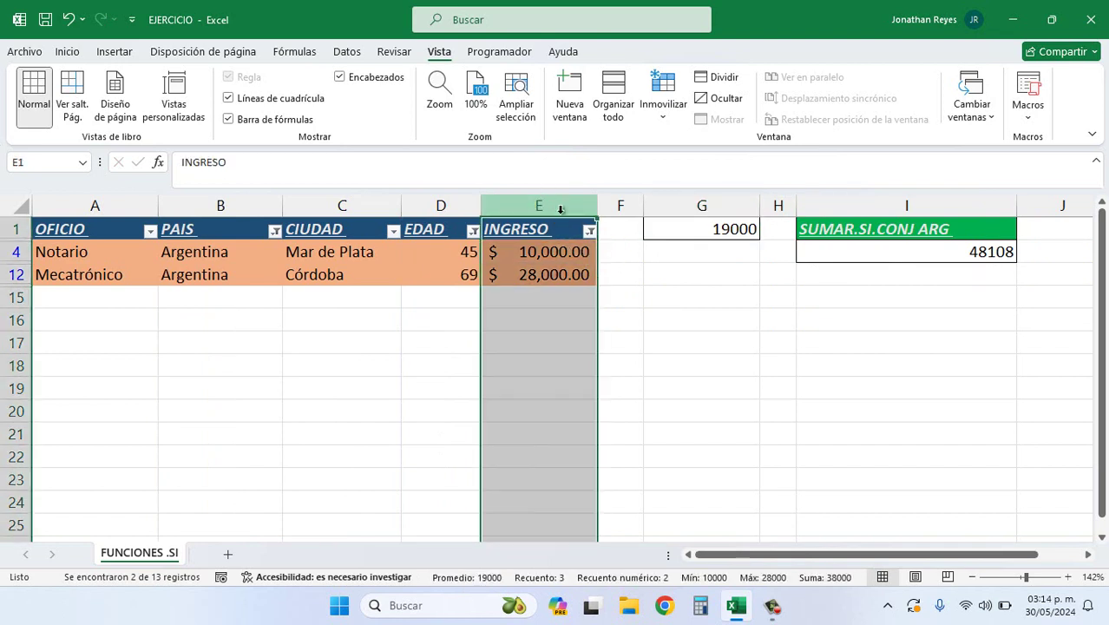
drag(545, 252, 566, 305)
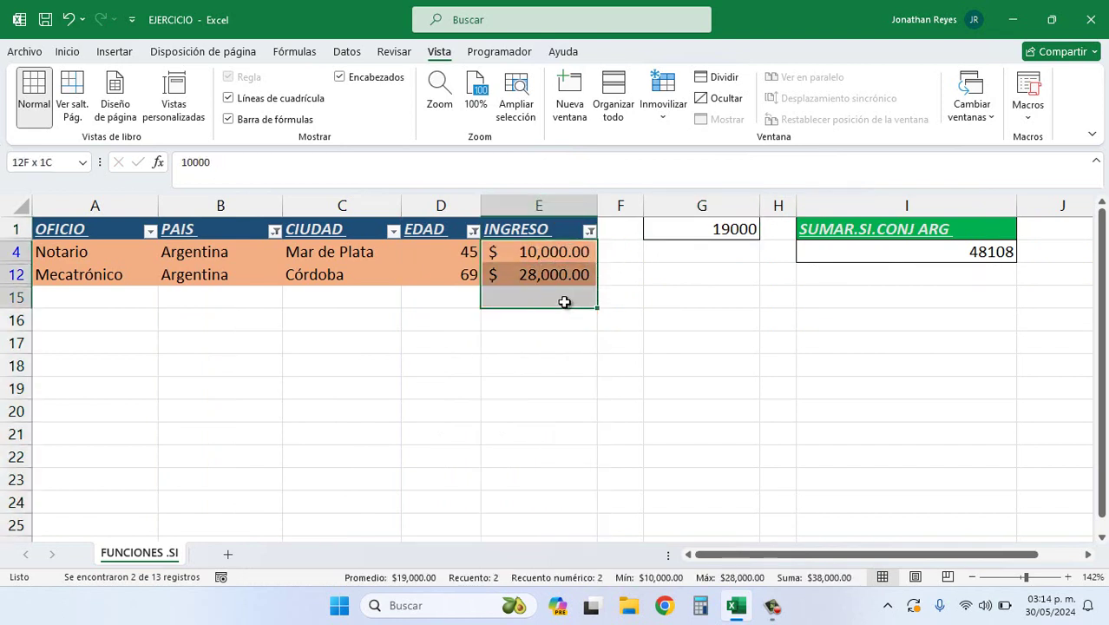
click(538, 254)
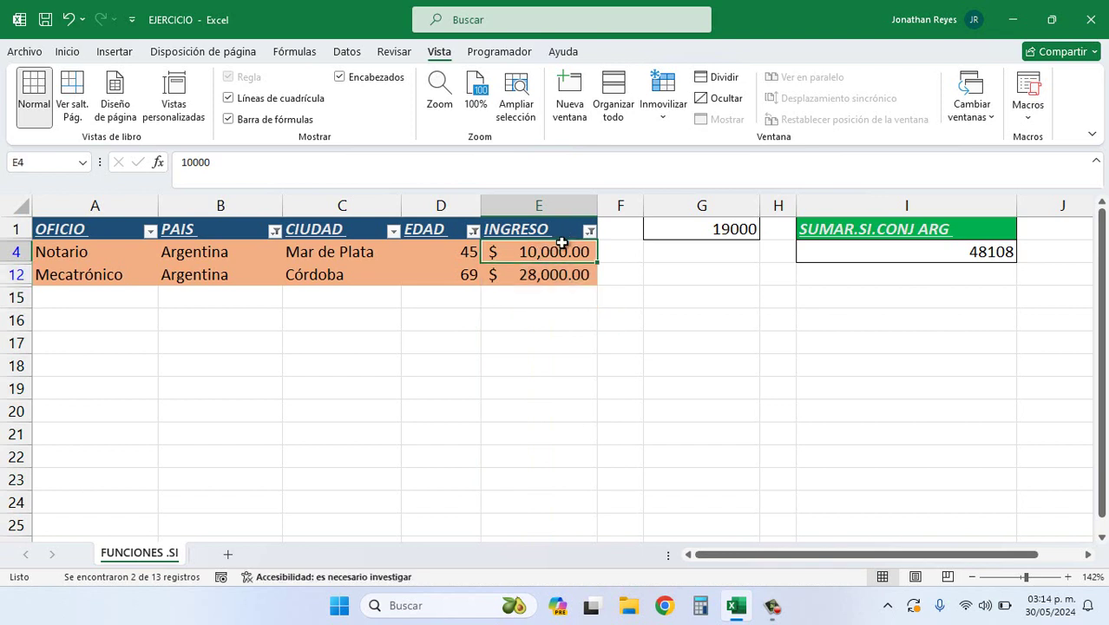
Step: Change G1's PROMEDIO.SI.CONJUNTO formula to MIN.SI.CONJUNTO so it returns 10000
double_click(708, 229)
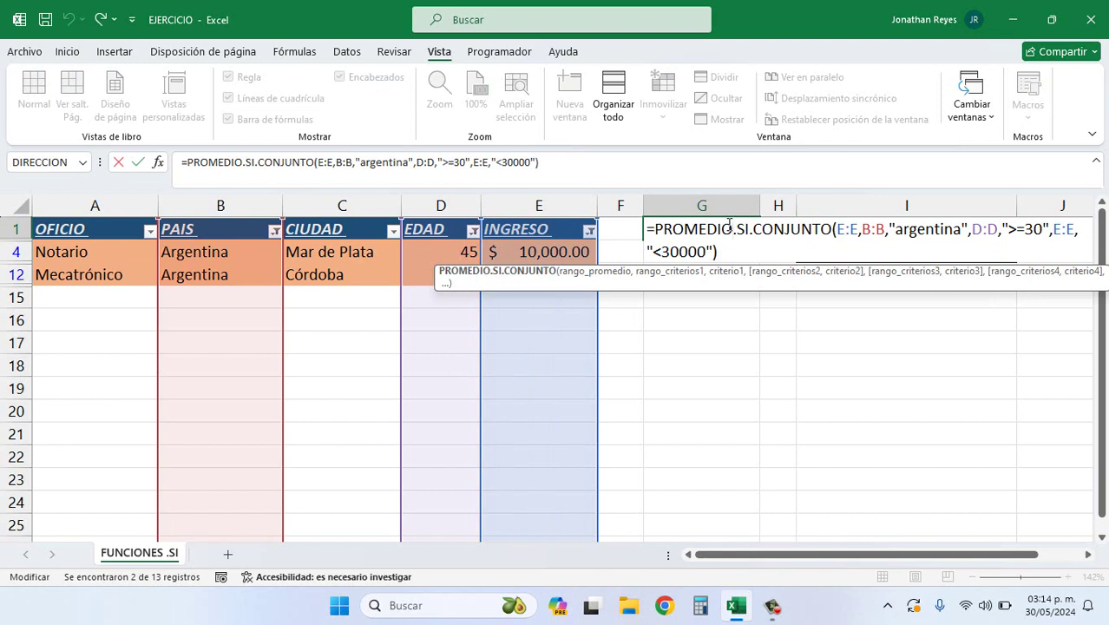
double_click(731, 229)
text(mi)
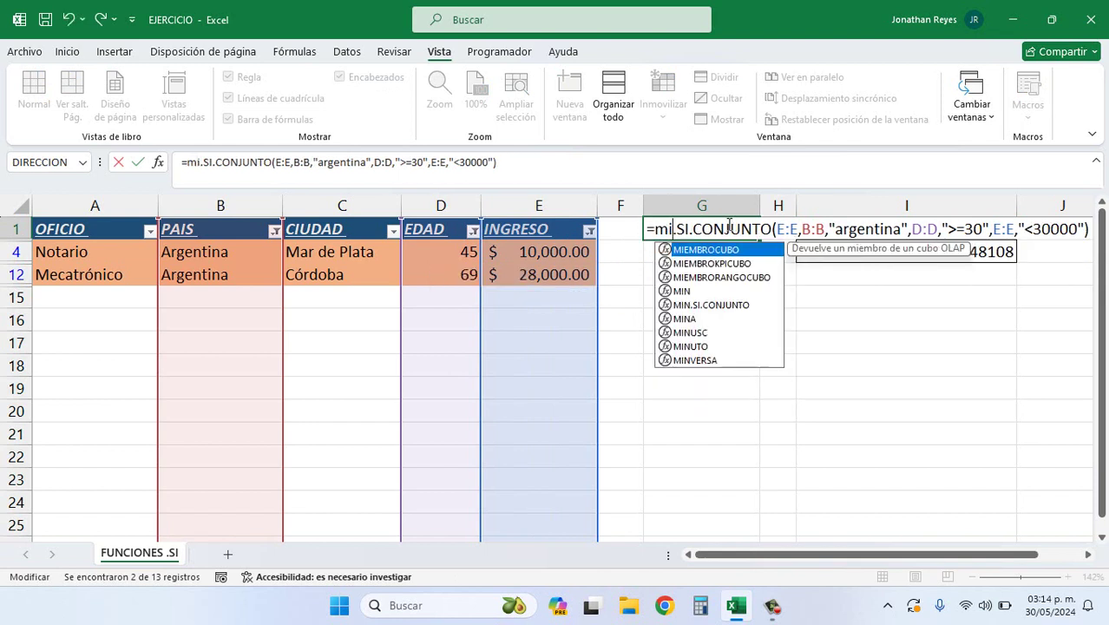
text(n)
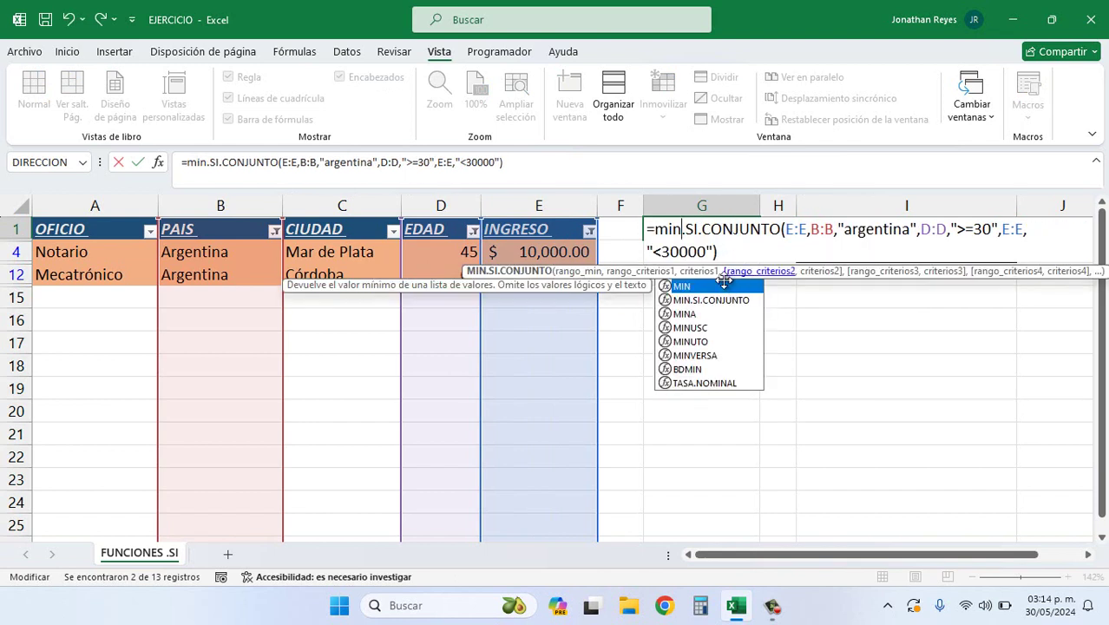
click(829, 229)
key(Return)
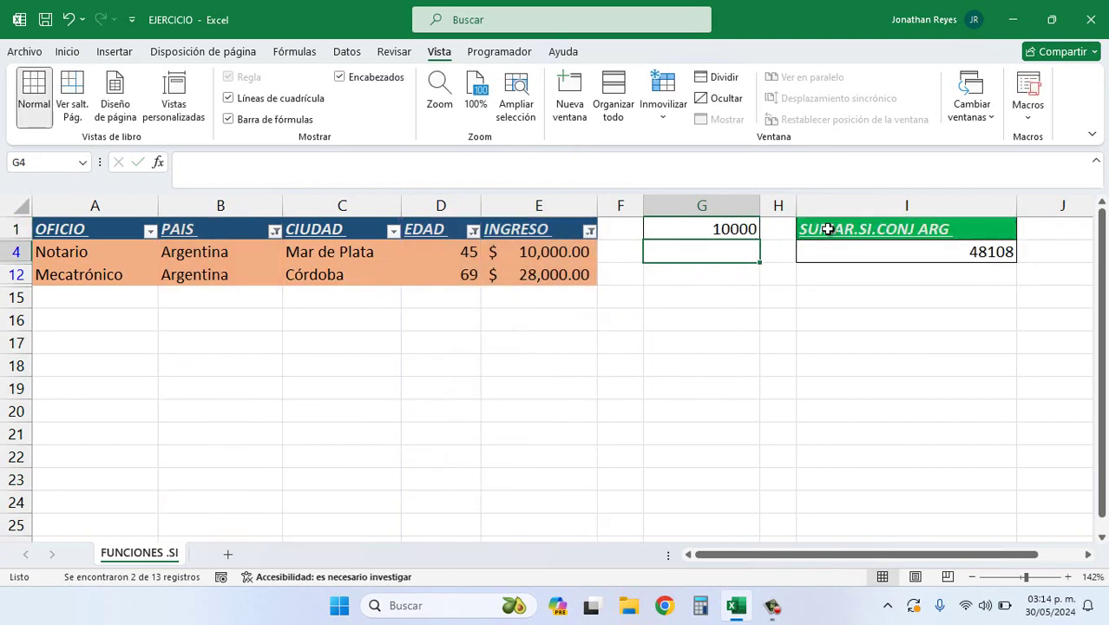
Step: Compare G1's 10000 with E4 and review the Argentina, >=30 and <30000 criteria
click(547, 209)
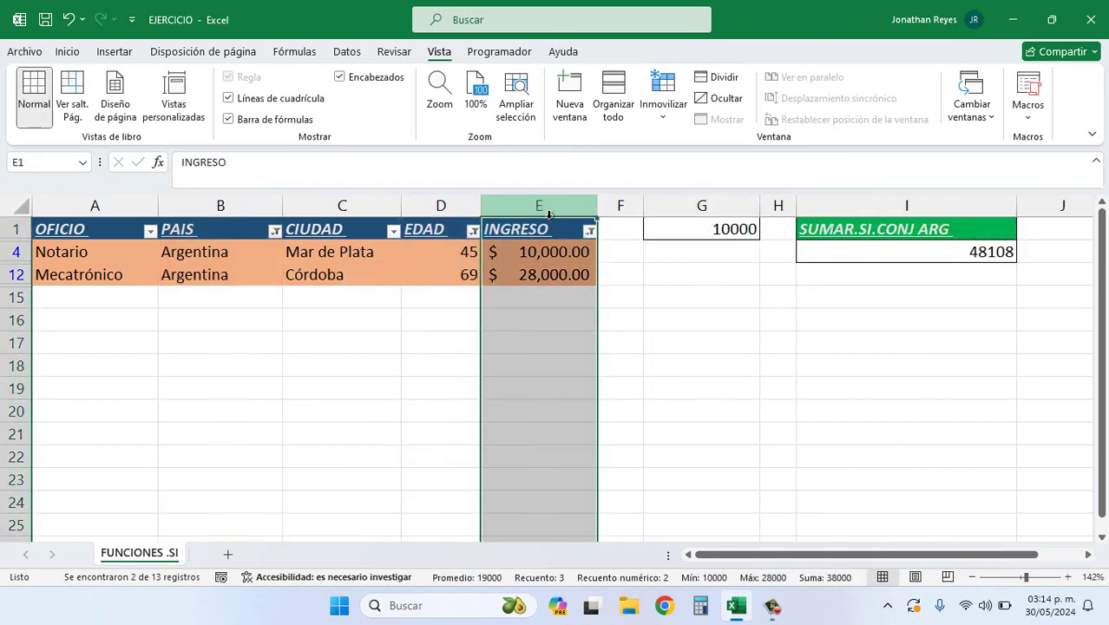
click(556, 248)
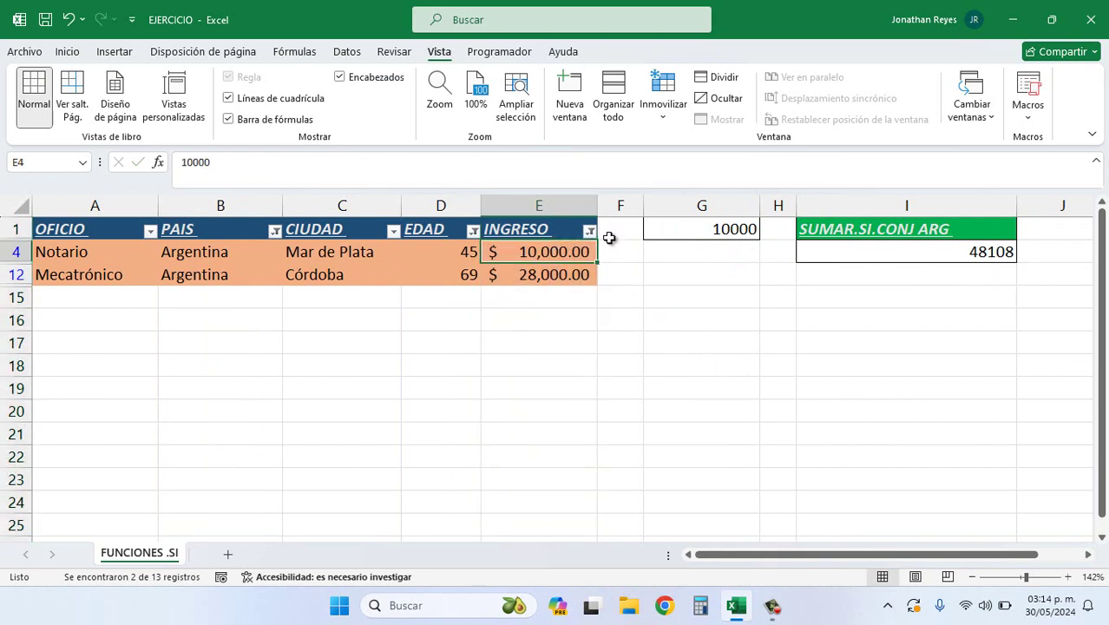
double_click(734, 233)
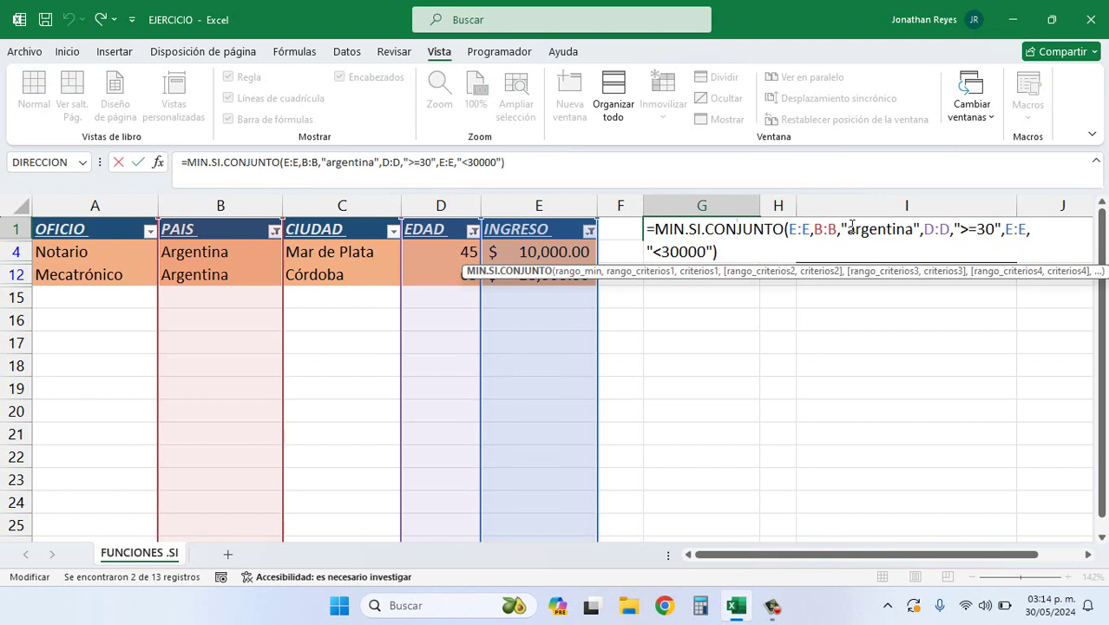
drag(849, 229, 940, 229)
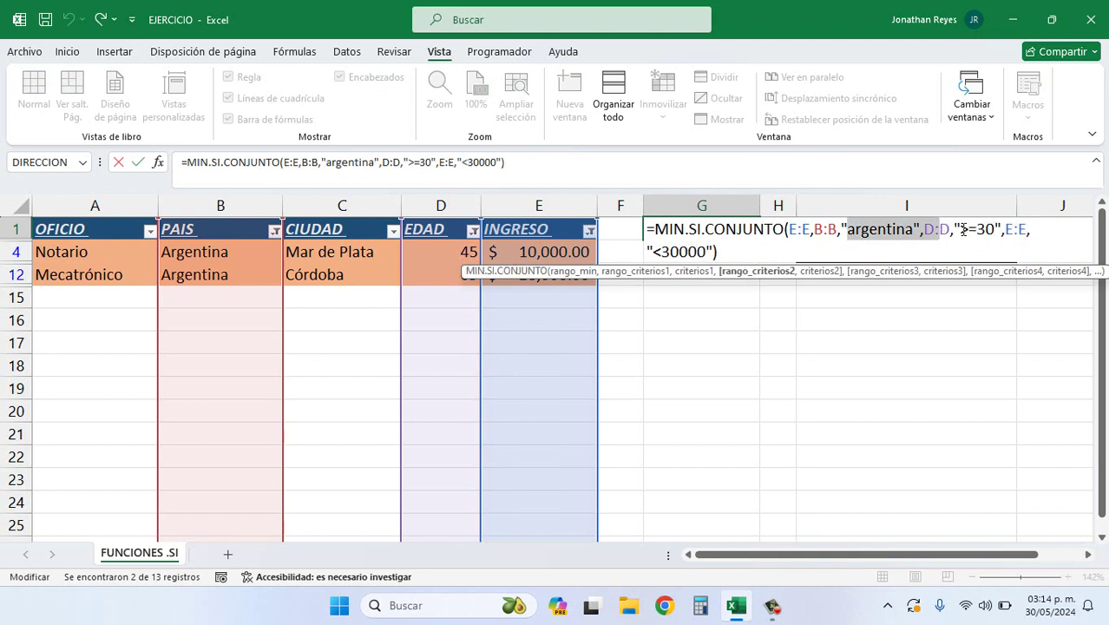
click(962, 229)
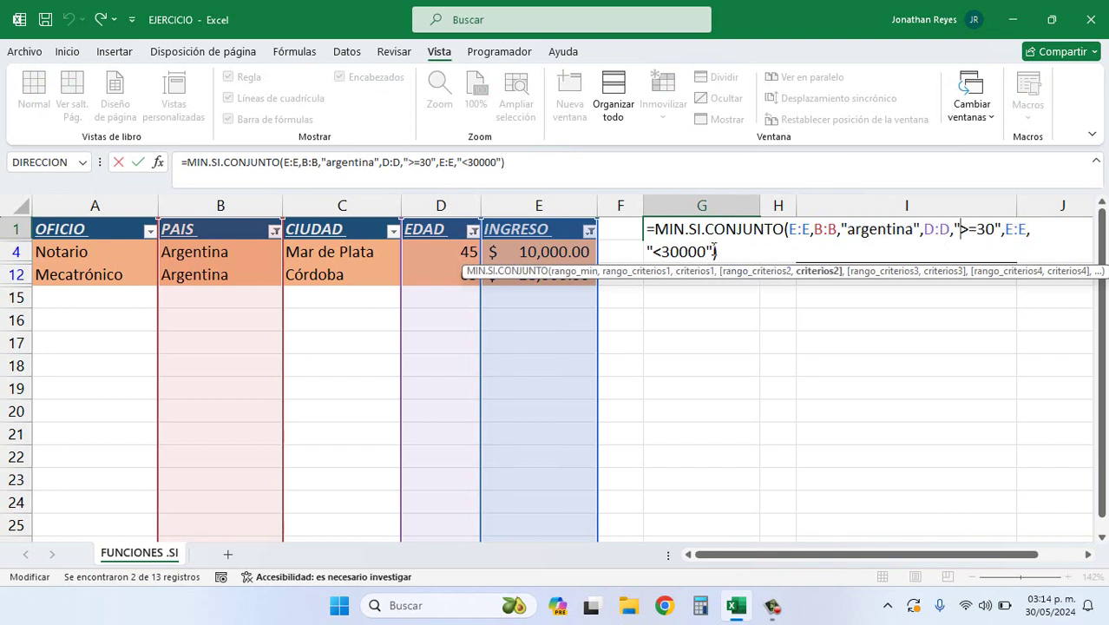
drag(713, 252, 649, 250)
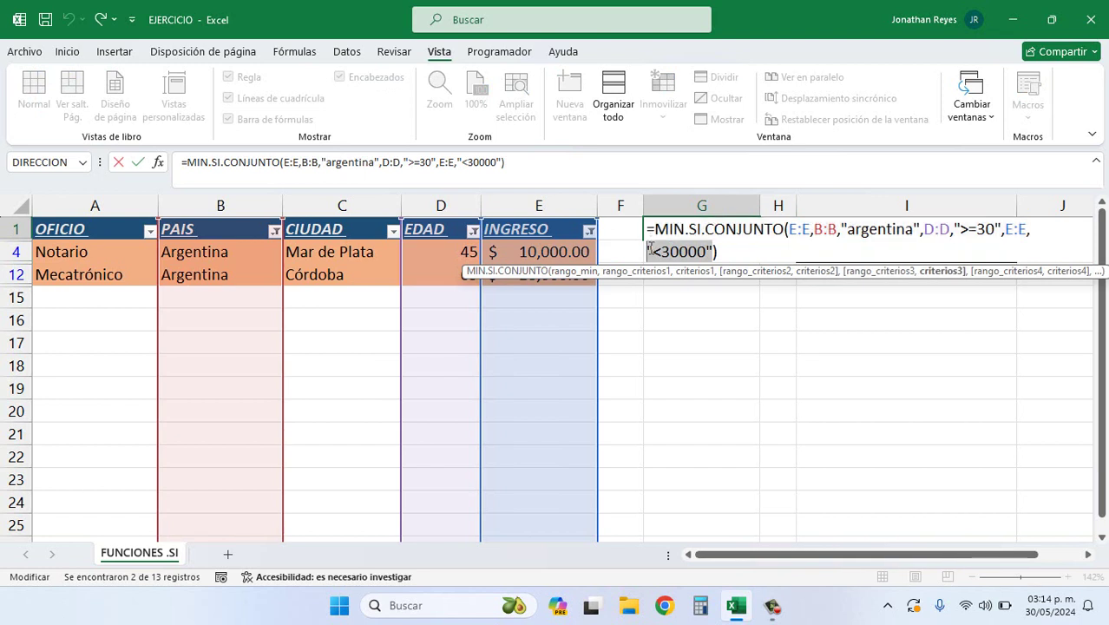
key(Return)
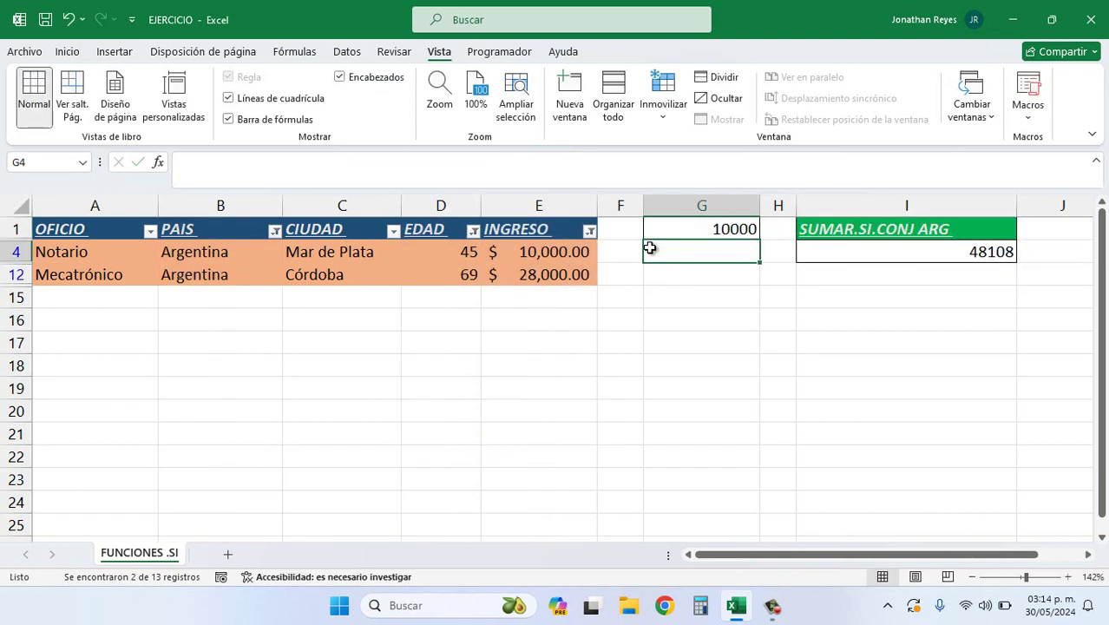
Step: Reopen G1's formula and select the MIN function name
click(661, 232)
click(547, 251)
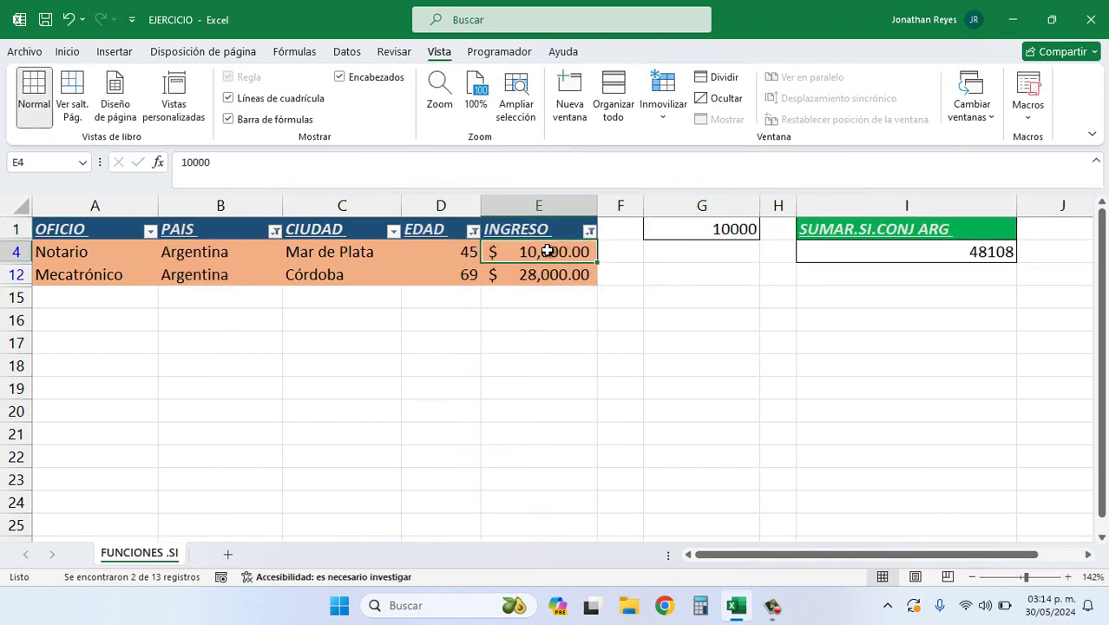
click(684, 228)
double_click(684, 231)
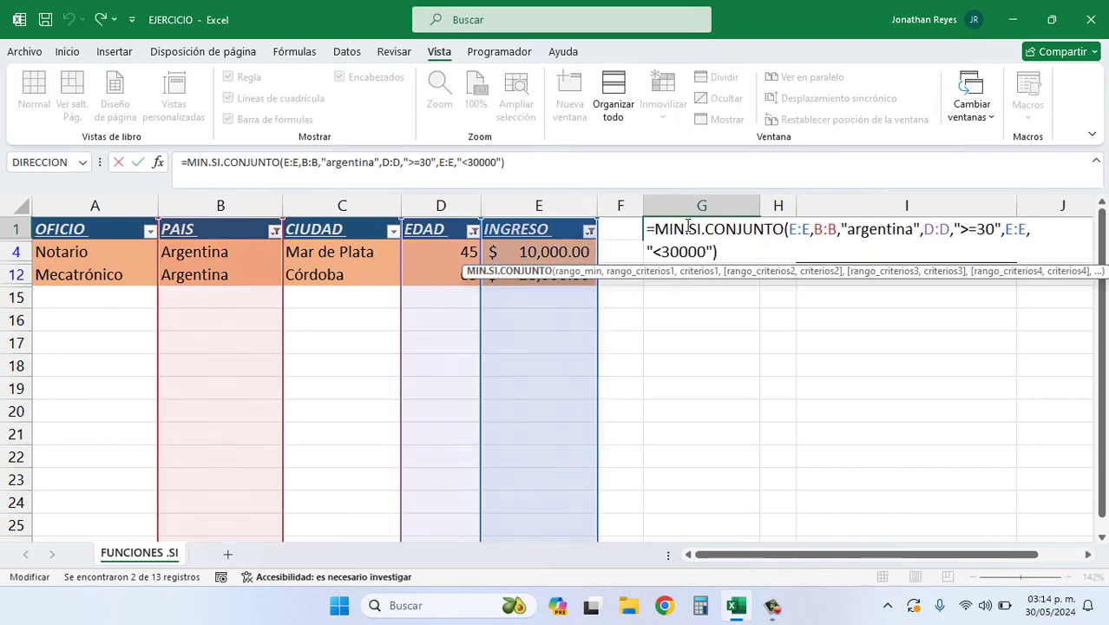
double_click(687, 227)
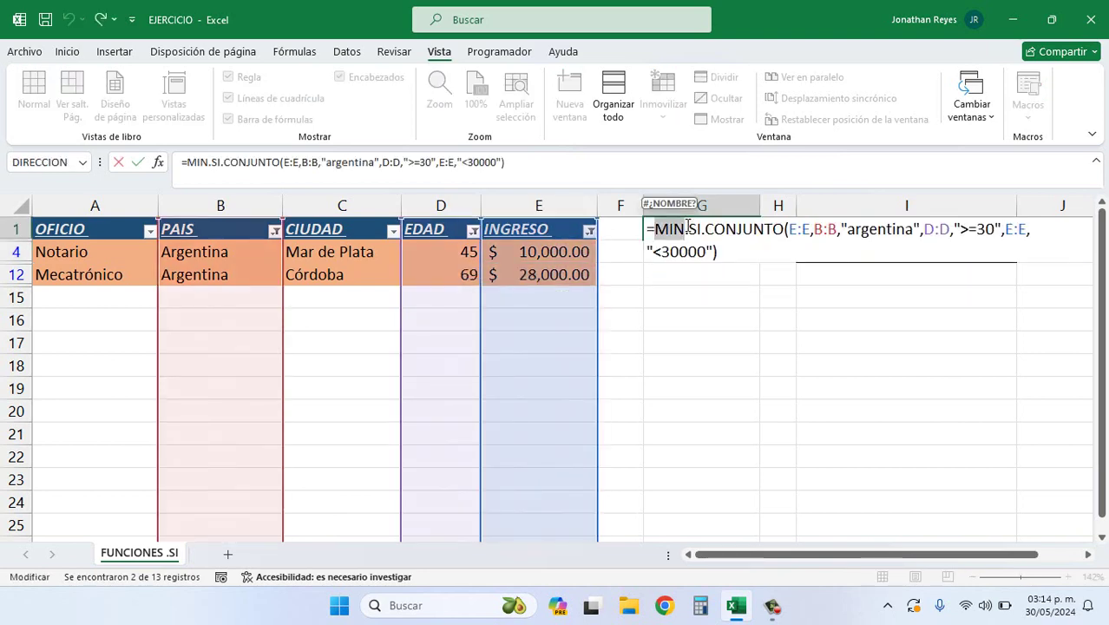
Step: Replace MIN with MAX so G1's MAX.SI.CONJUNTO returns 28000
text(max)
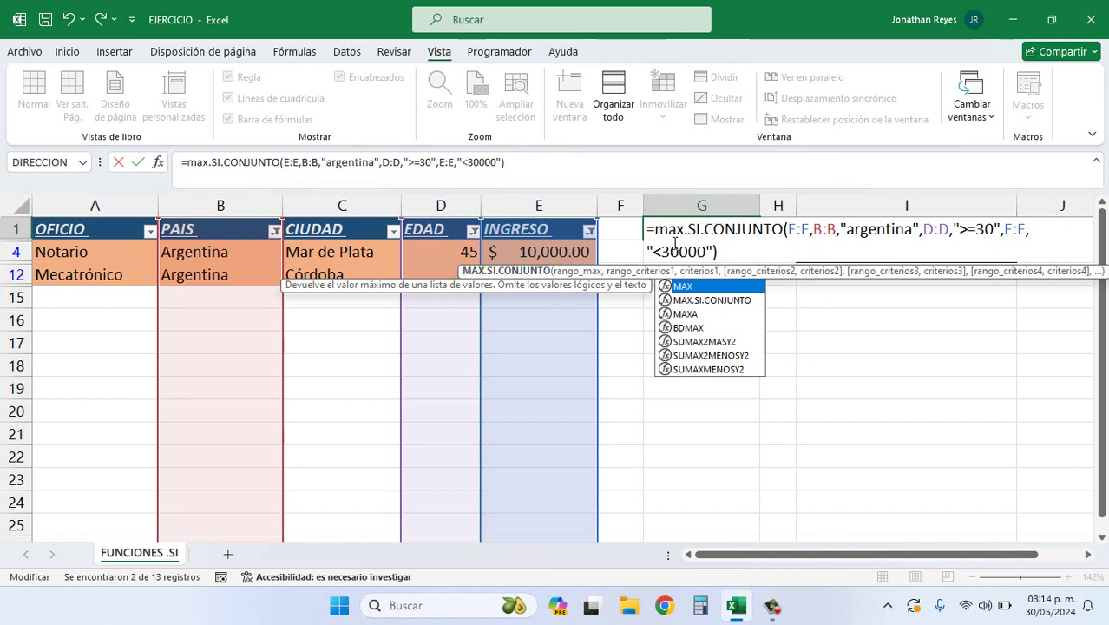
key(Return)
click(727, 228)
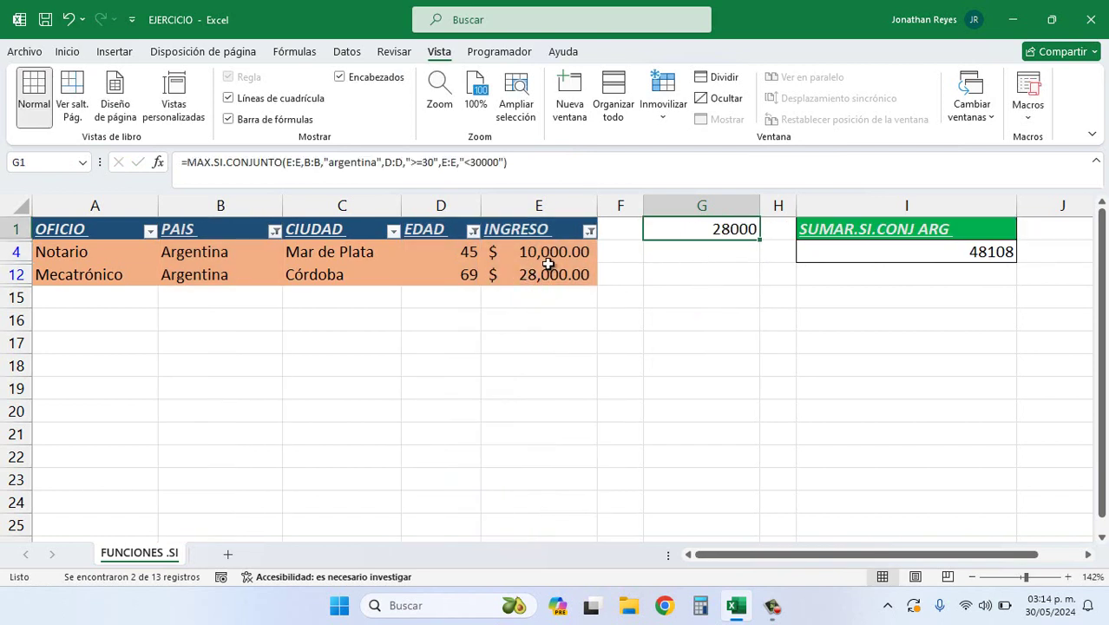
Step: Review the E:E max range and the "<30000" criterion in G1's formula
double_click(687, 228)
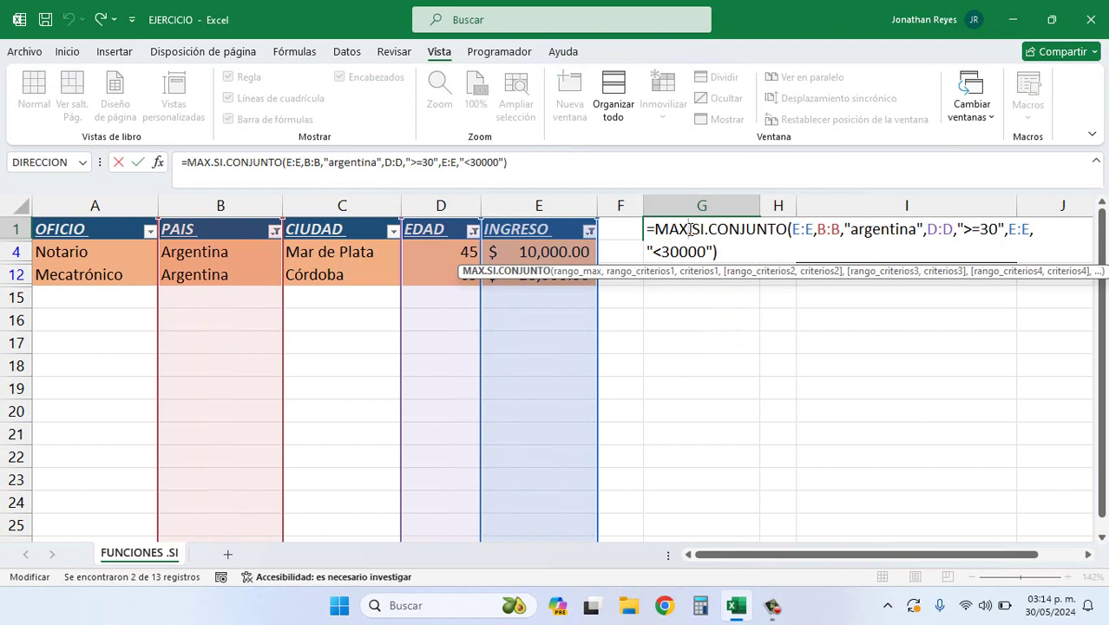
click(803, 230)
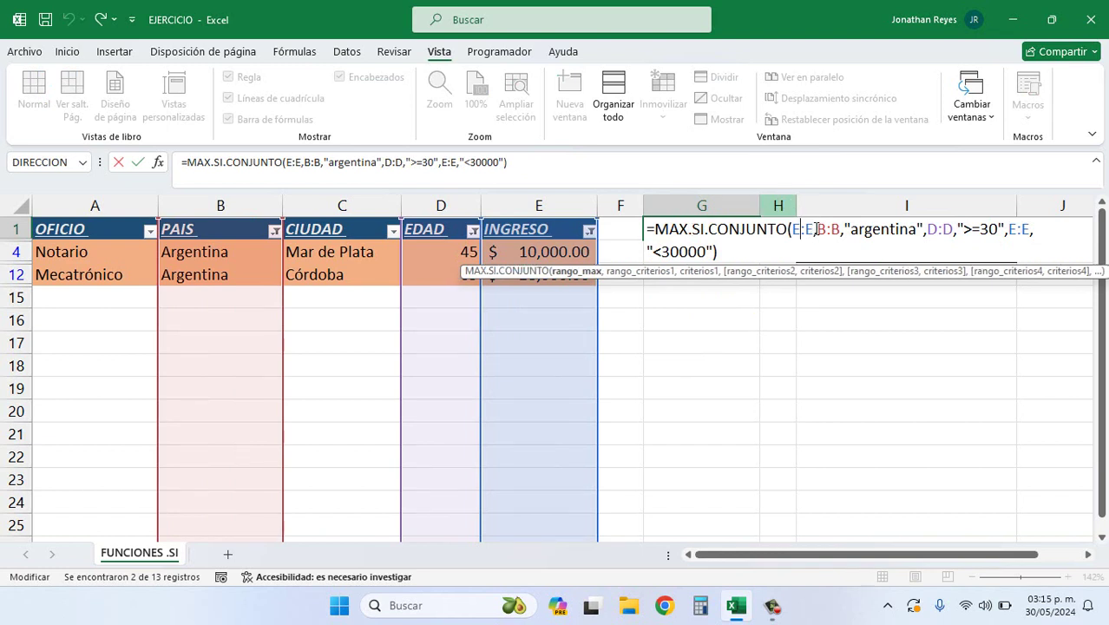
drag(816, 230, 791, 230)
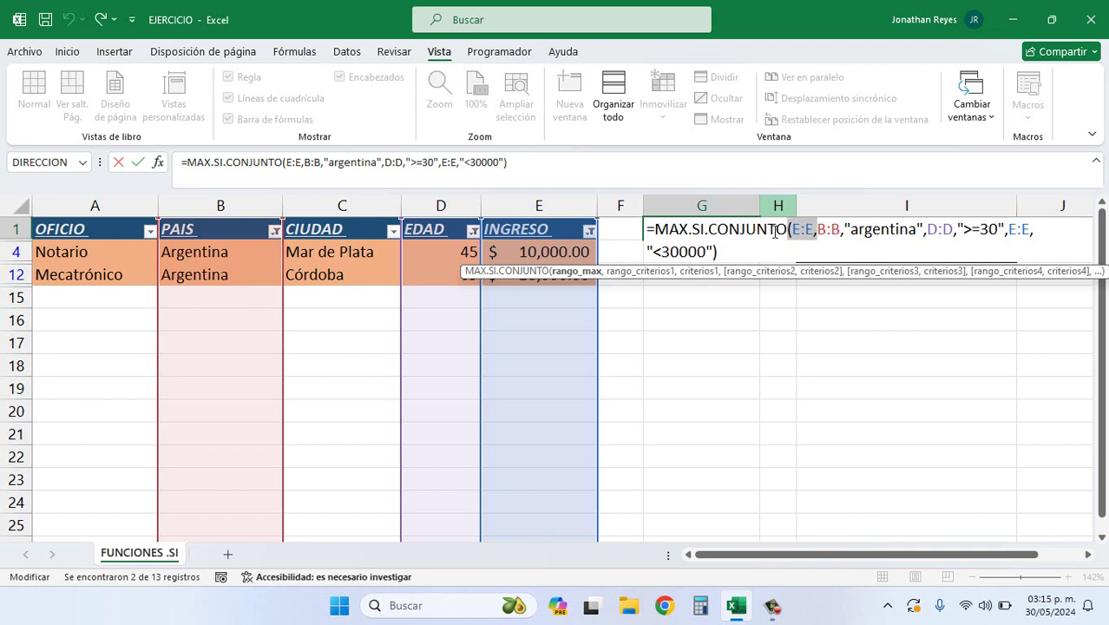
drag(721, 244, 715, 251)
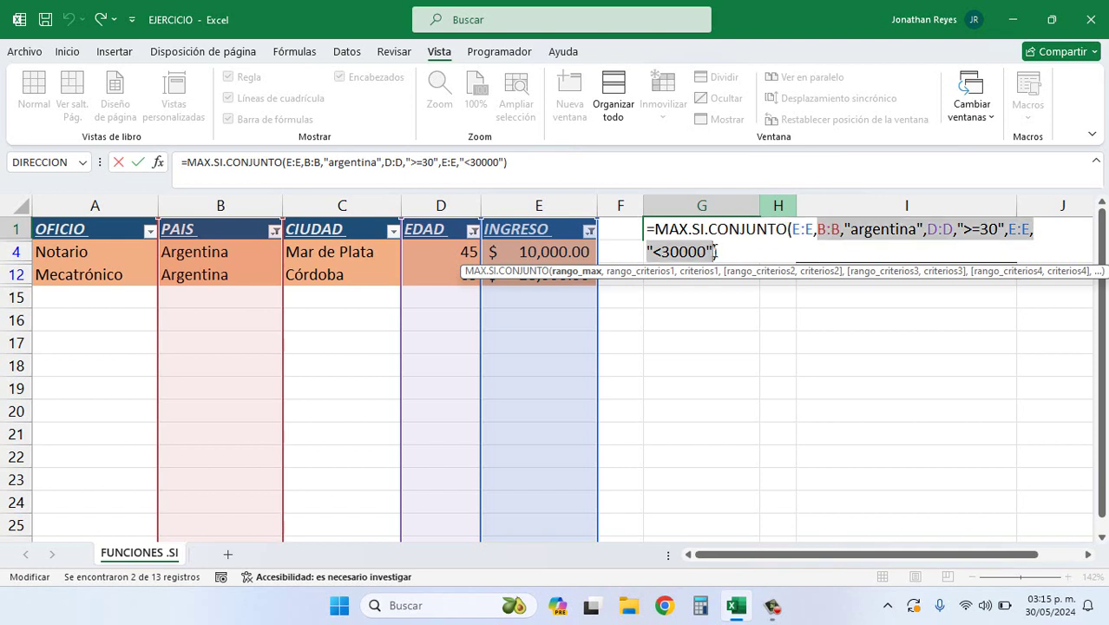
drag(719, 252, 720, 252)
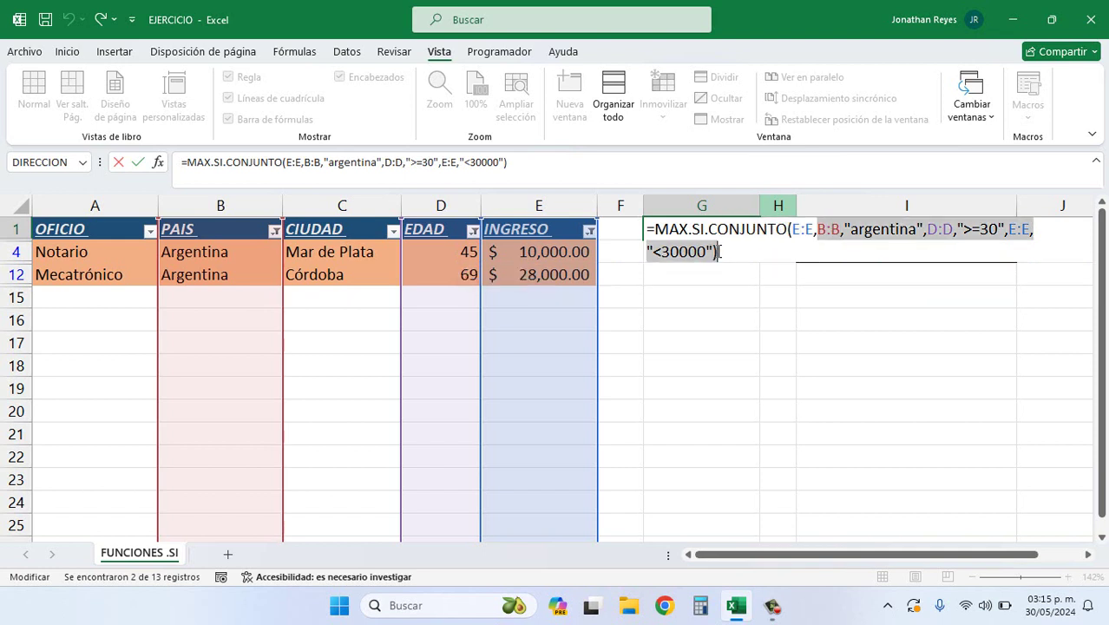
key(Return)
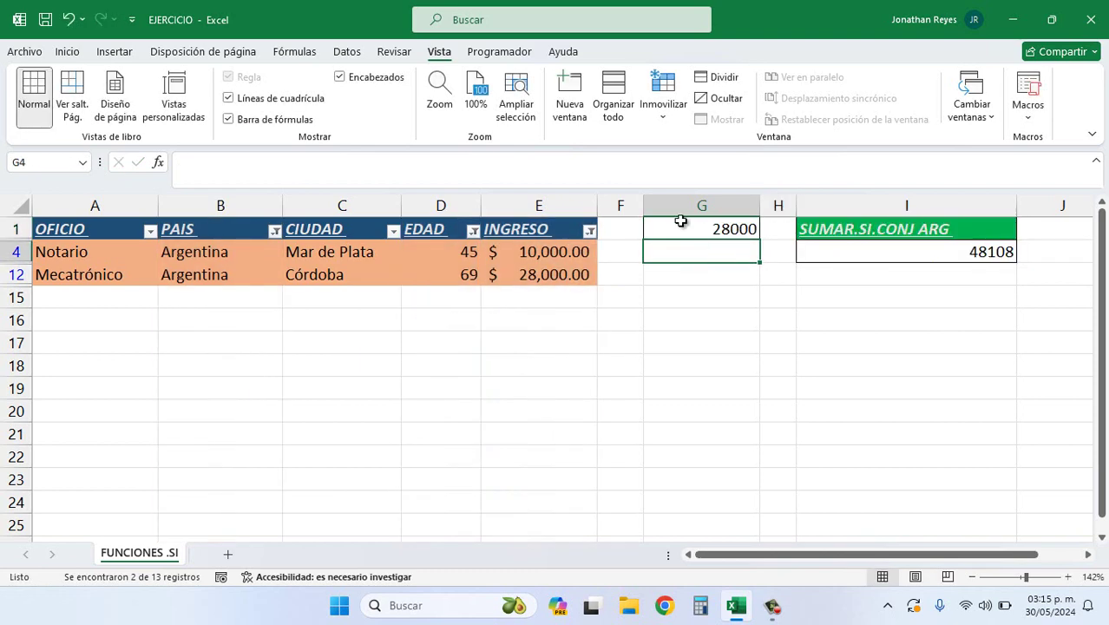
click(538, 233)
Step: Undo the filter to show all rows, then inspect G1's E:E, B:B and D:D ranges
key(ctrl+z)
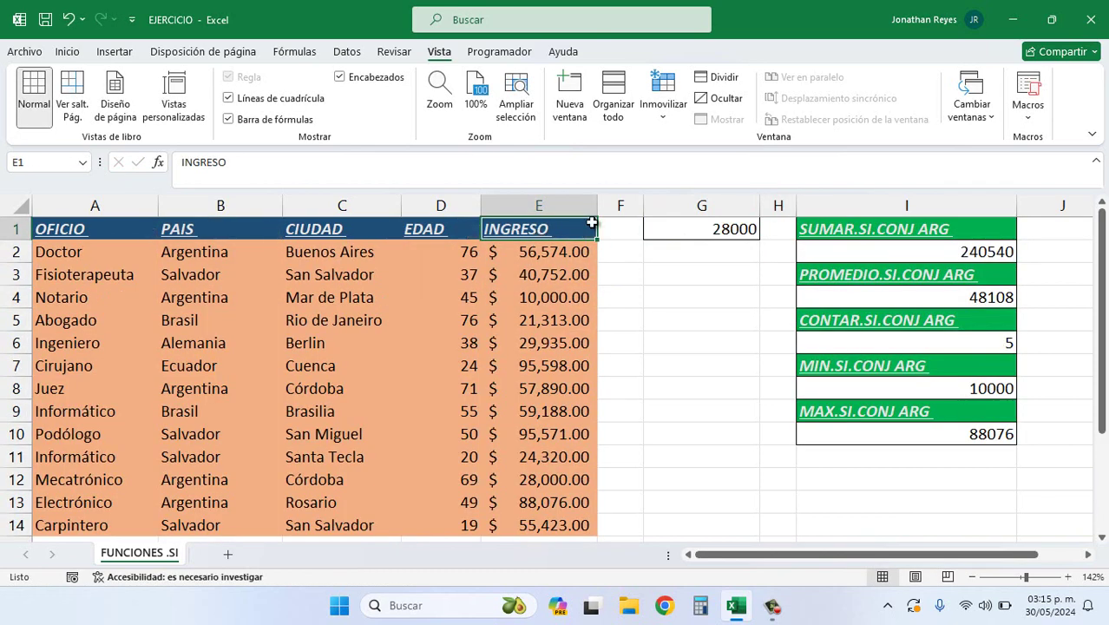
double_click(670, 229)
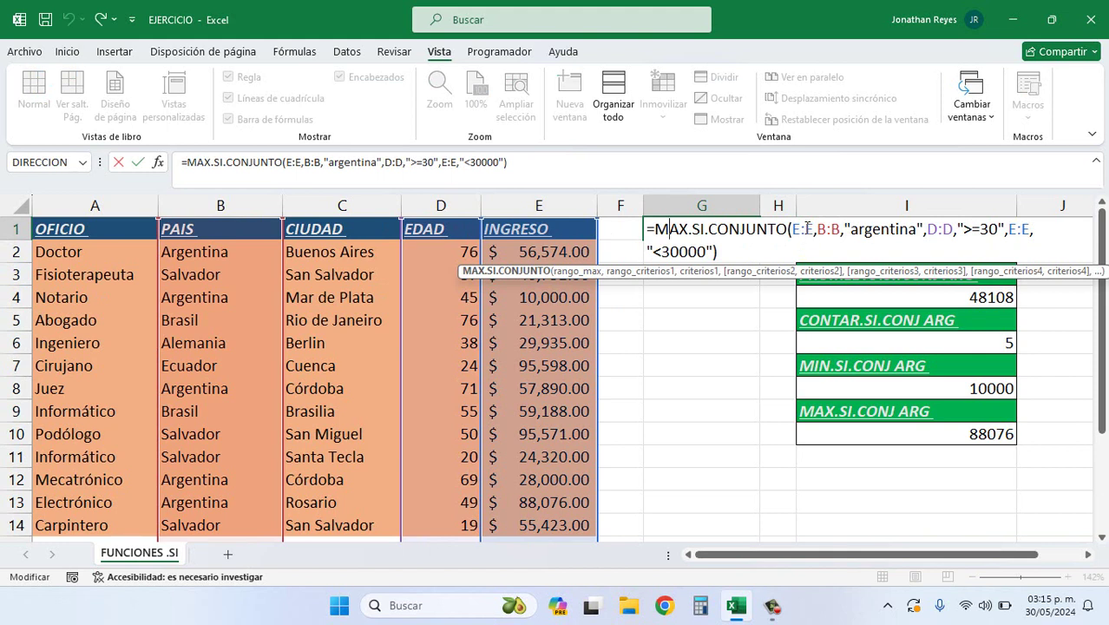
click(823, 229)
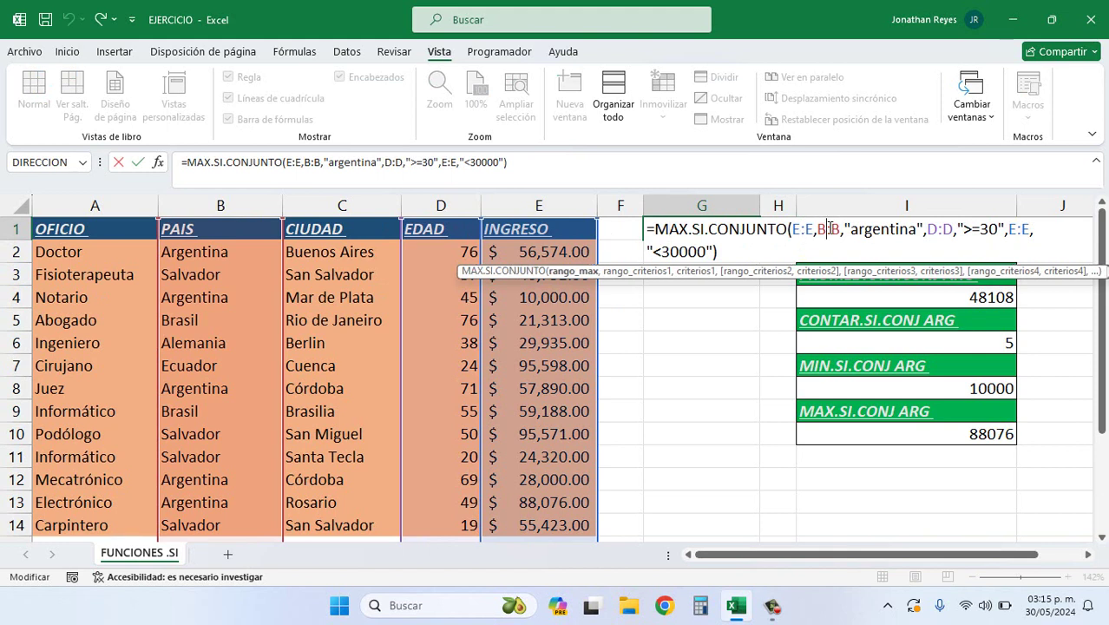
click(935, 228)
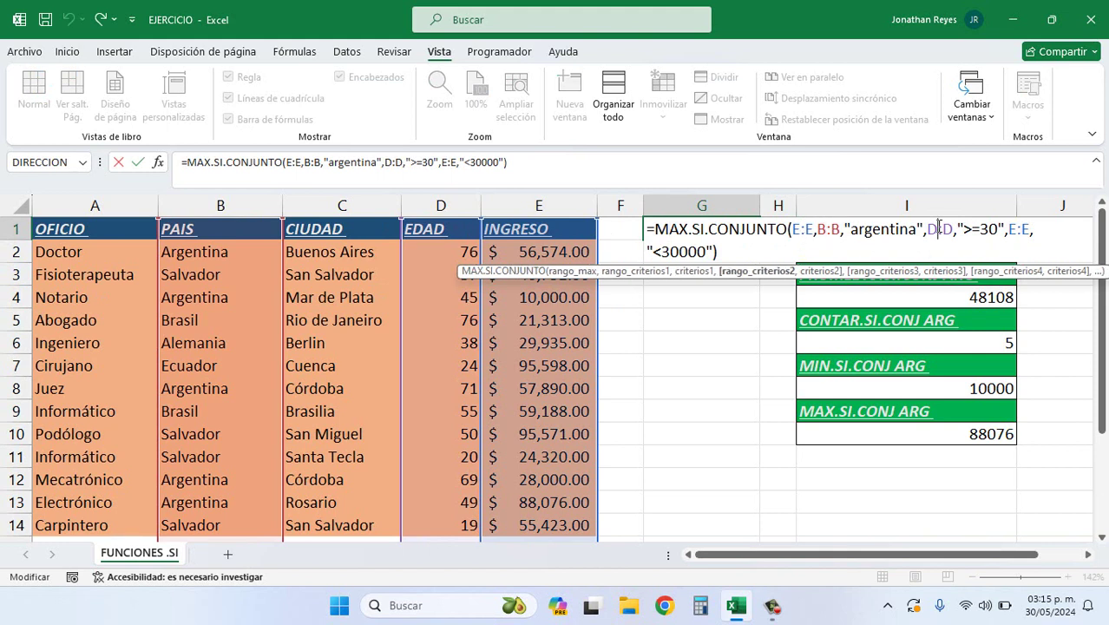
click(806, 228)
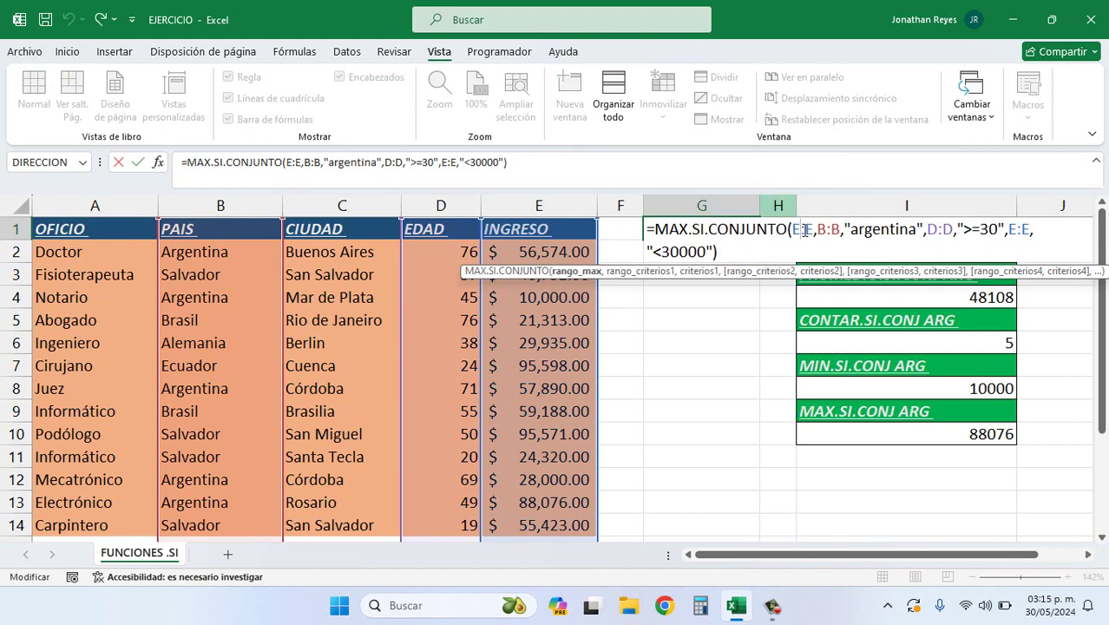
double_click(805, 228)
double_click(829, 229)
click(947, 228)
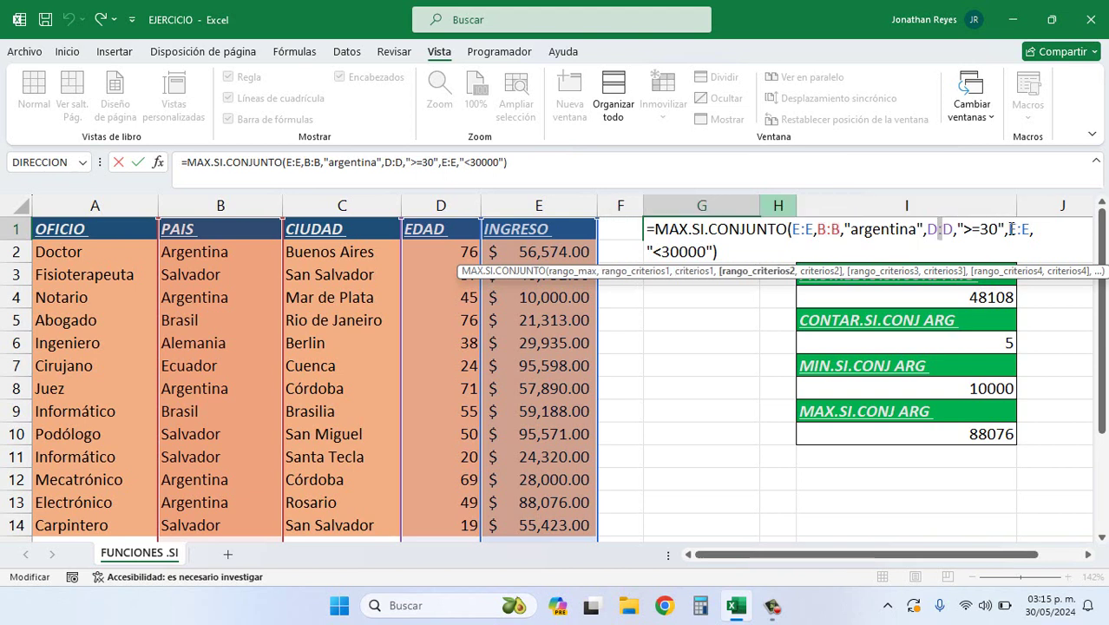
double_click(1020, 228)
Step: Change the first E:E argument to E2:E10, making G1 show #¡VALOR!
click(800, 229)
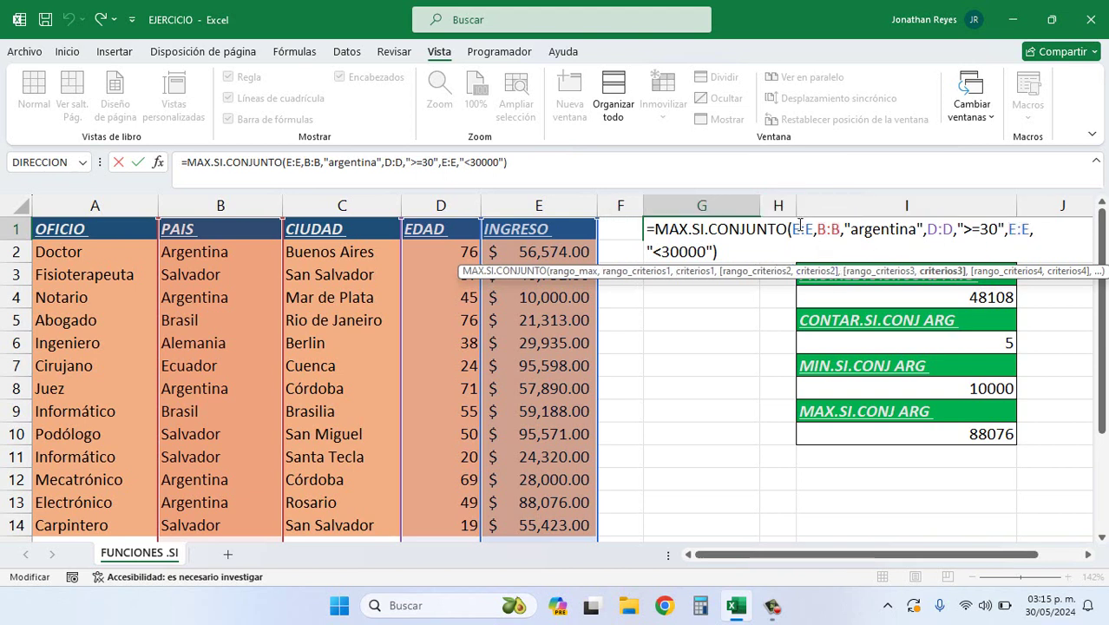
text(2:E)
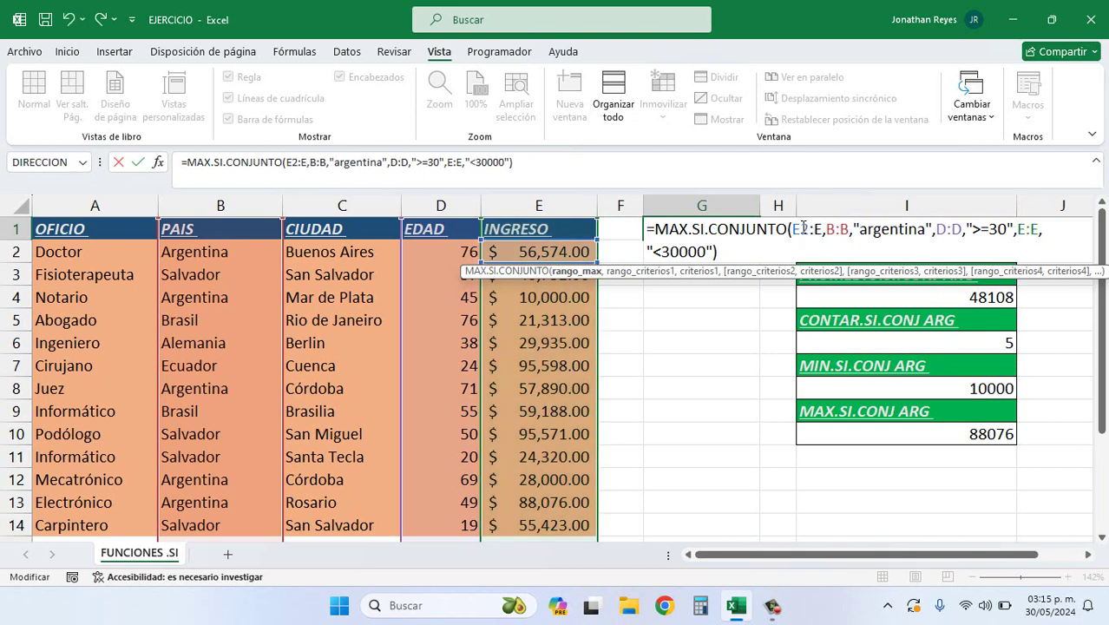
text(10)
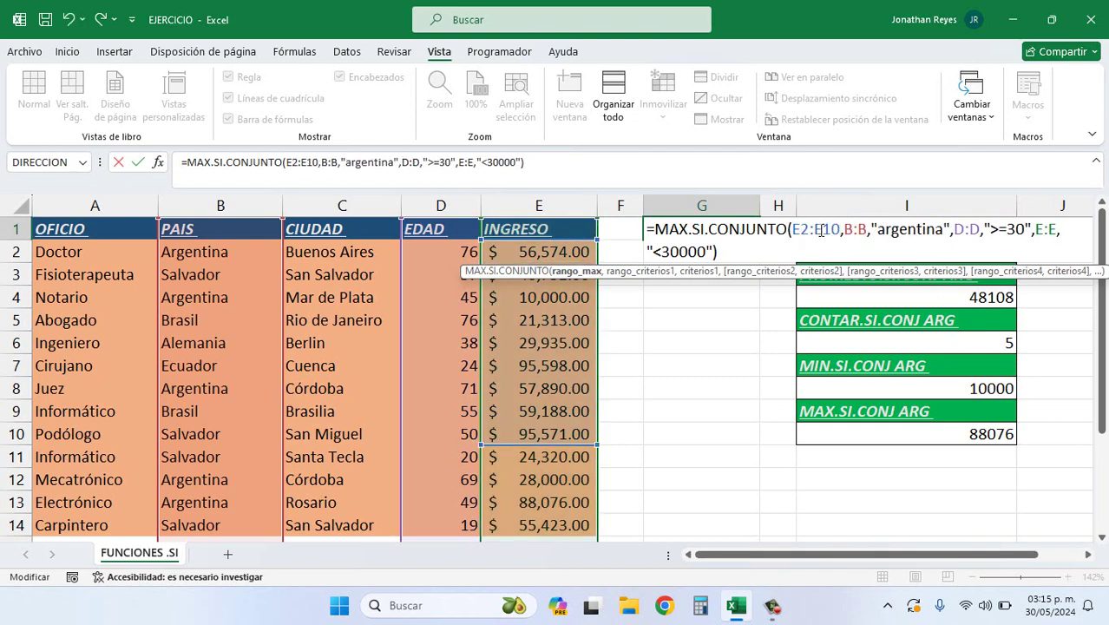
key(Return)
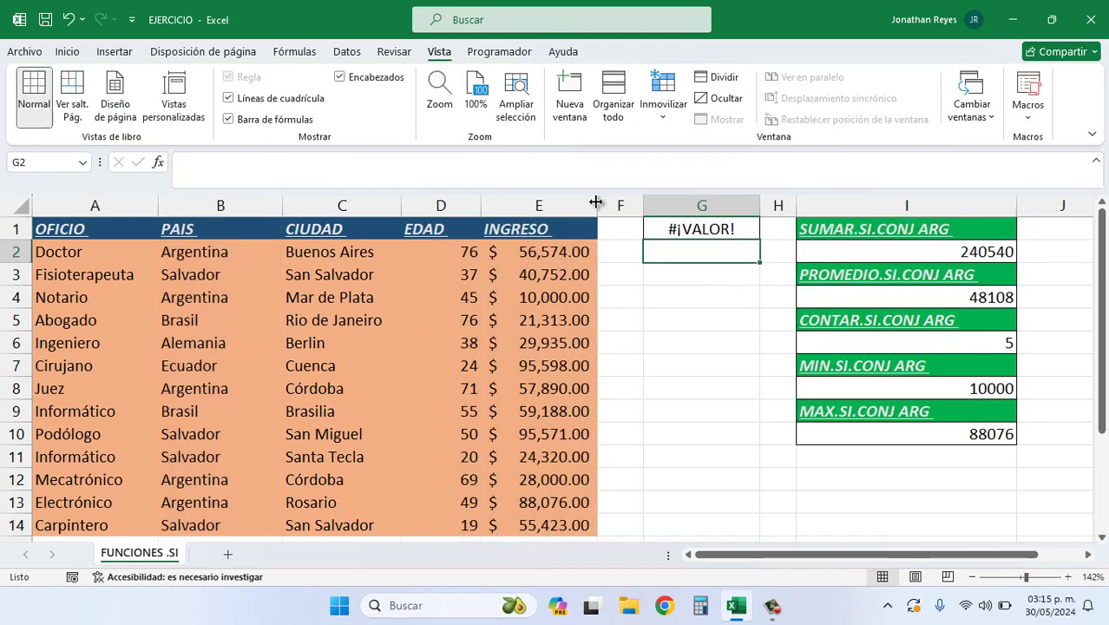
click(683, 231)
Step: Preview the E2:E10, B:B and D:D arguments in G1's formula without changing it
double_click(683, 231)
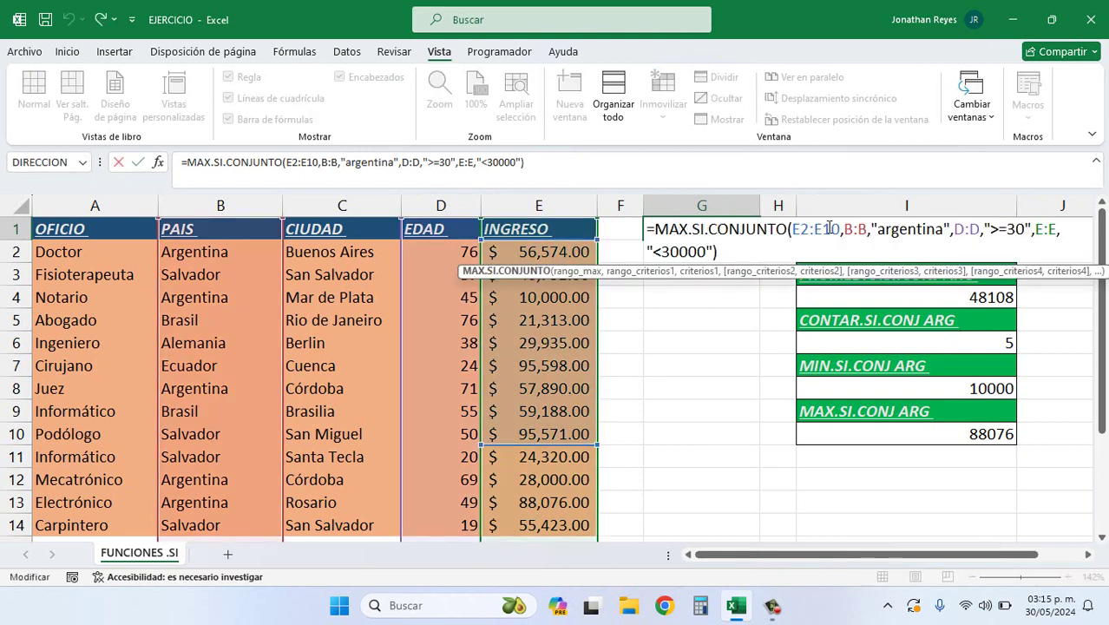
drag(840, 229, 792, 229)
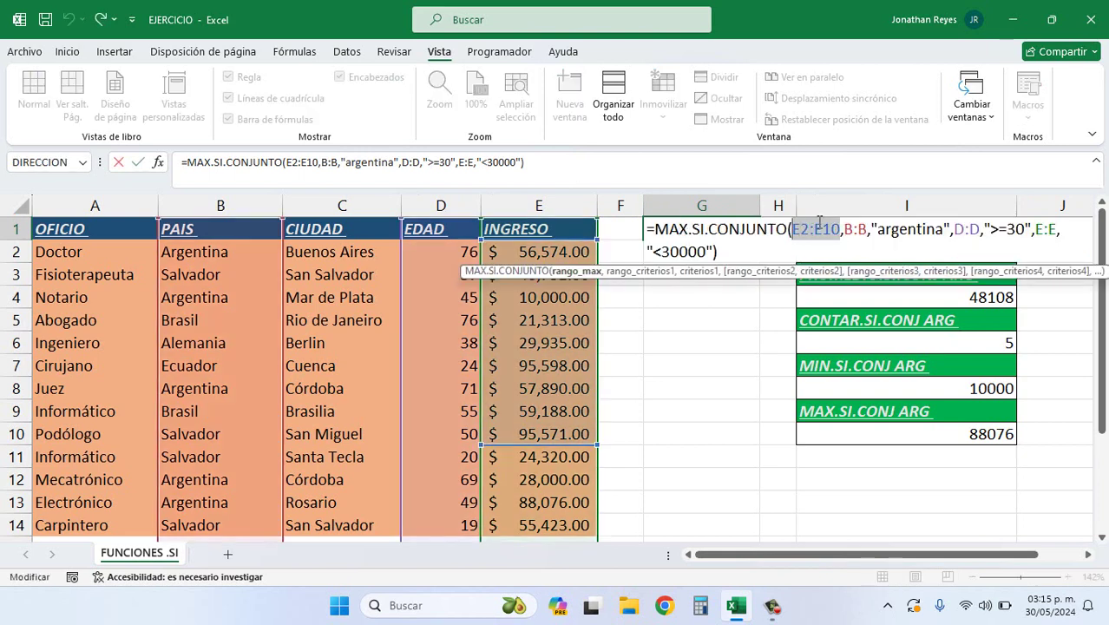
drag(868, 229, 844, 229)
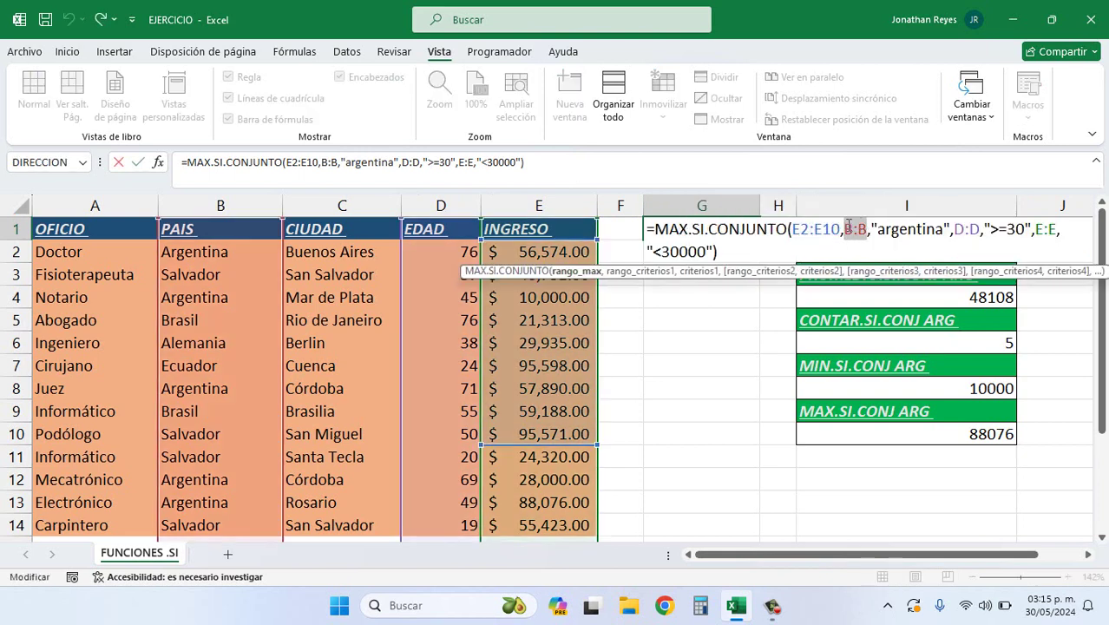
drag(955, 230, 981, 232)
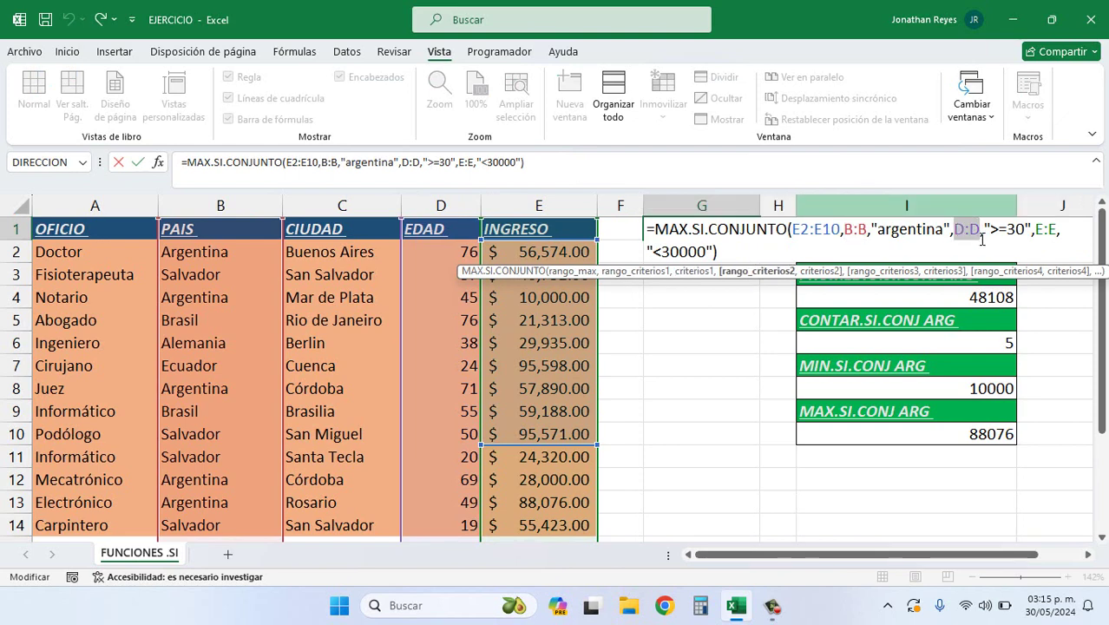
key(Return)
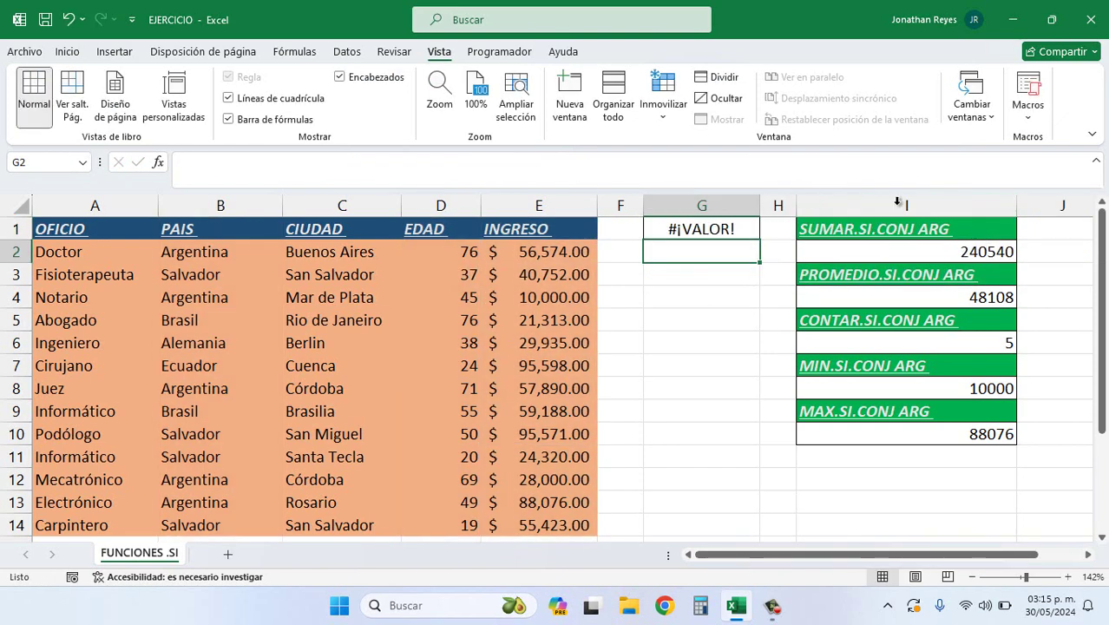
Step: Replace E2:E10 with the whole column E so G1 returns 28000
click(709, 228)
double_click(710, 228)
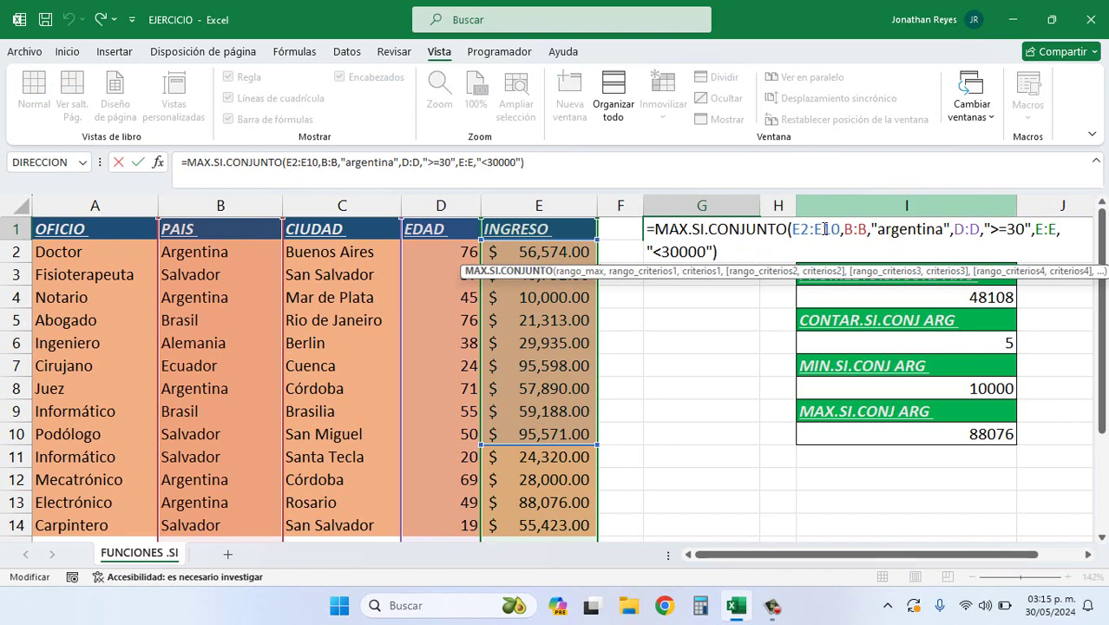
click(573, 270)
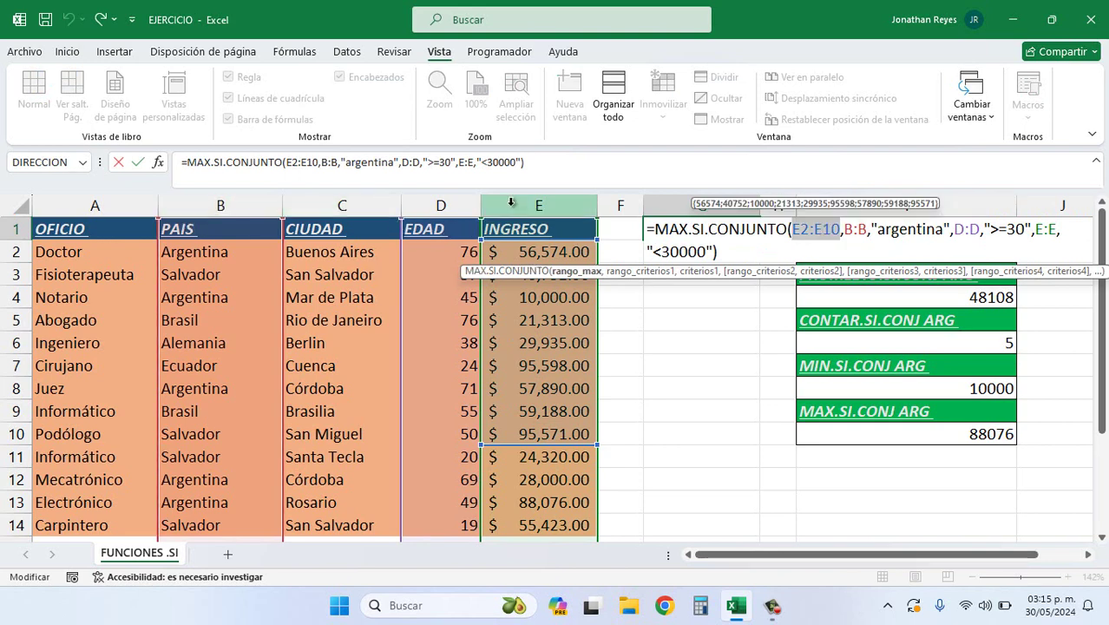
click(512, 202)
key(Return)
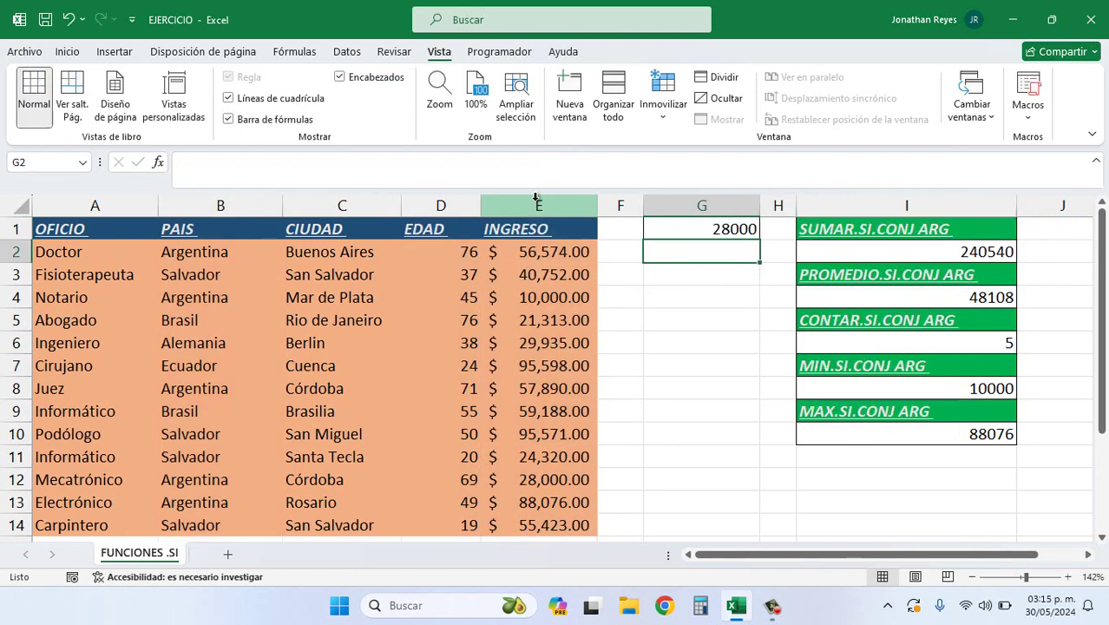
Step: Change G1's age range from D:D to D2:D10, producing #¡VALOR!
double_click(715, 232)
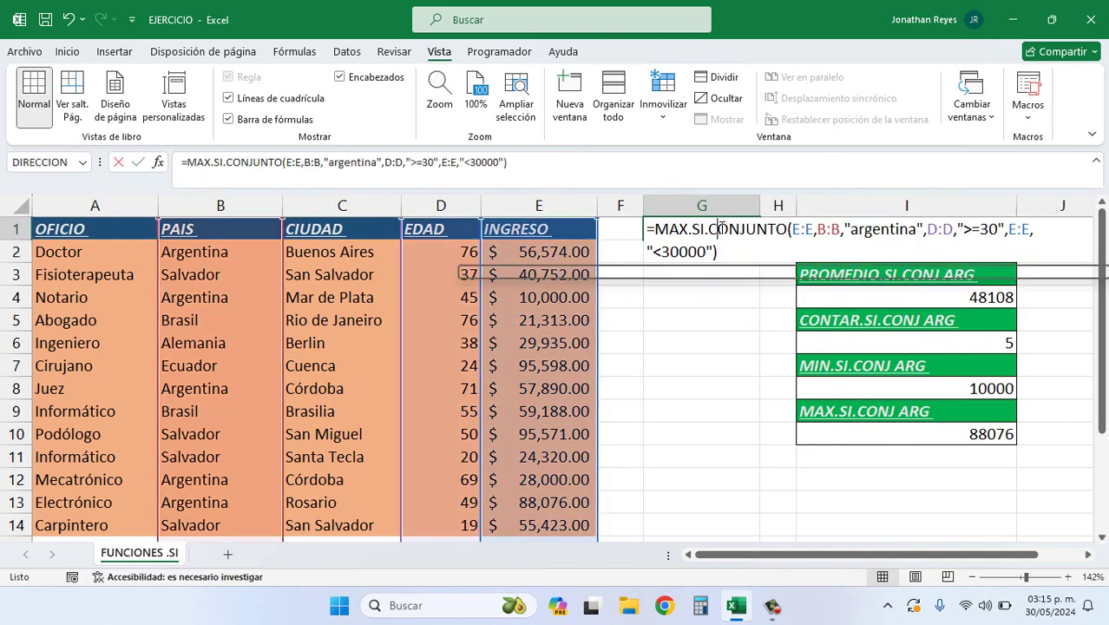
click(935, 233)
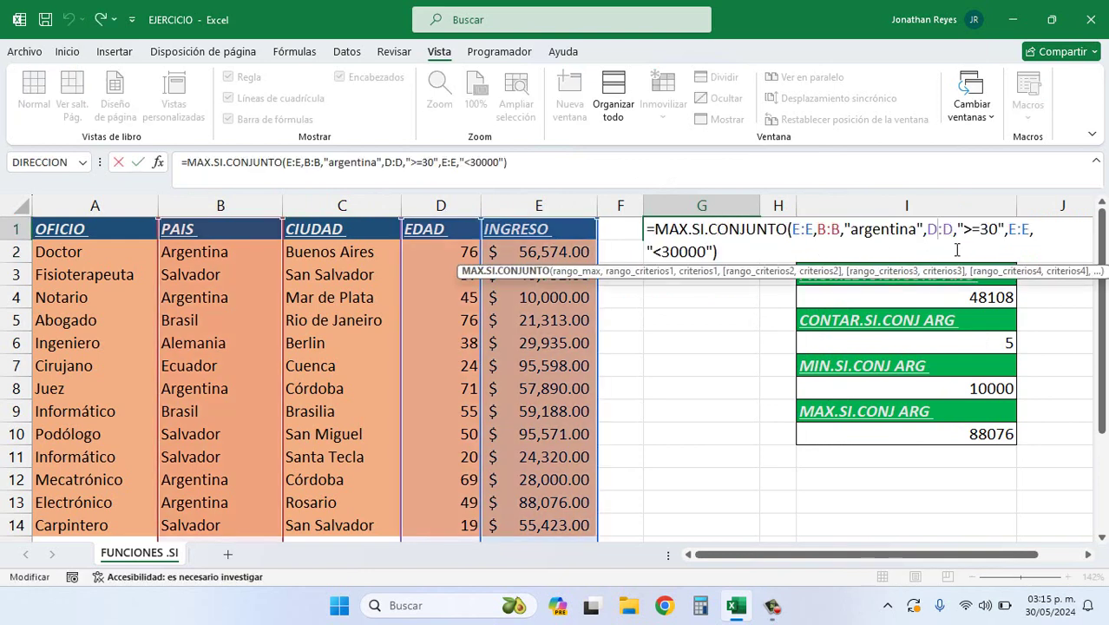
text(2)
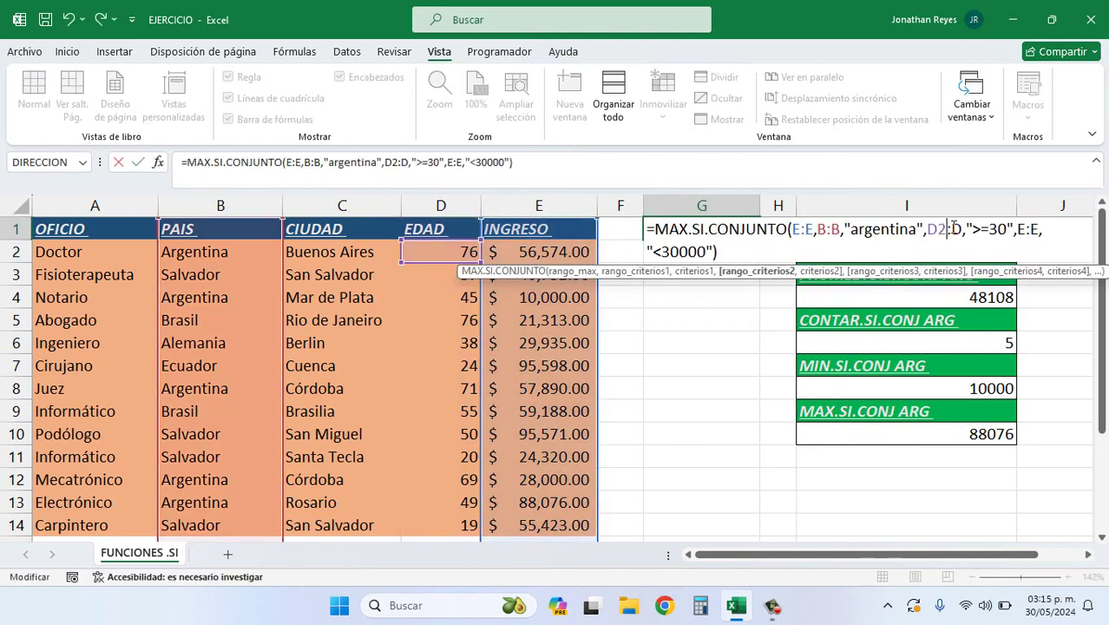
click(960, 229)
text(10)
key(Return)
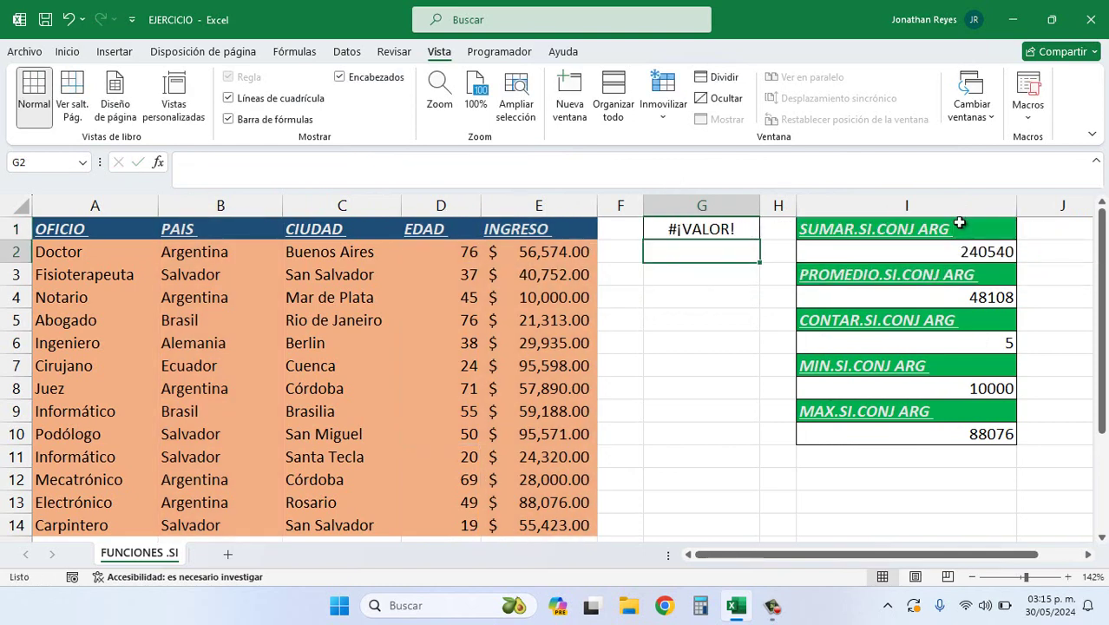
Step: Replace D2:D10 with the whole column D in G1's formula
double_click(719, 229)
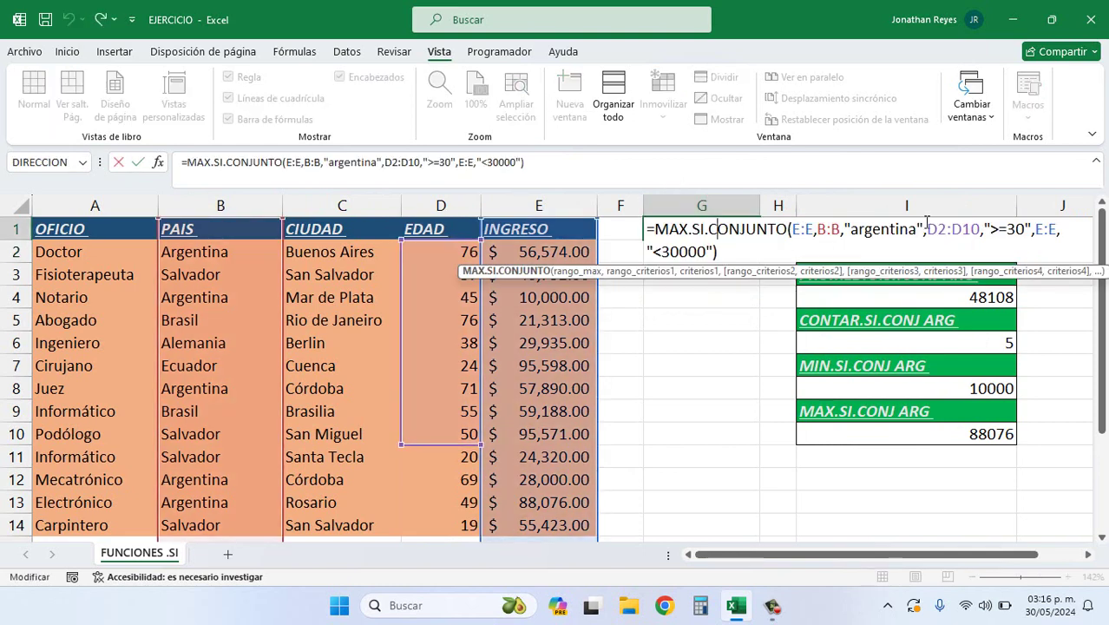
drag(927, 229, 981, 229)
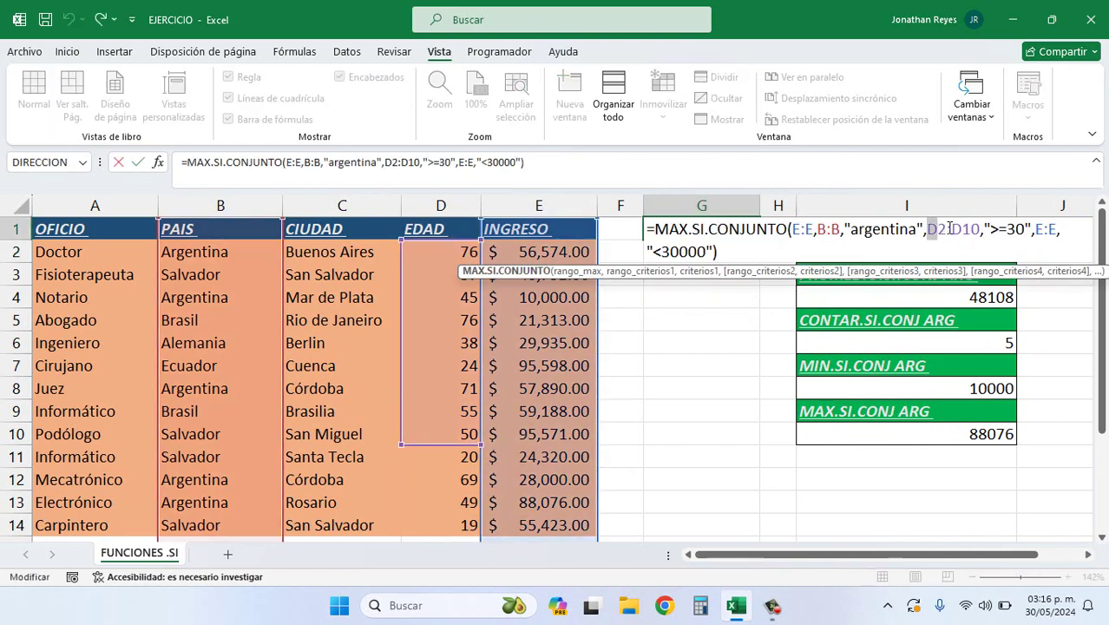
click(804, 230)
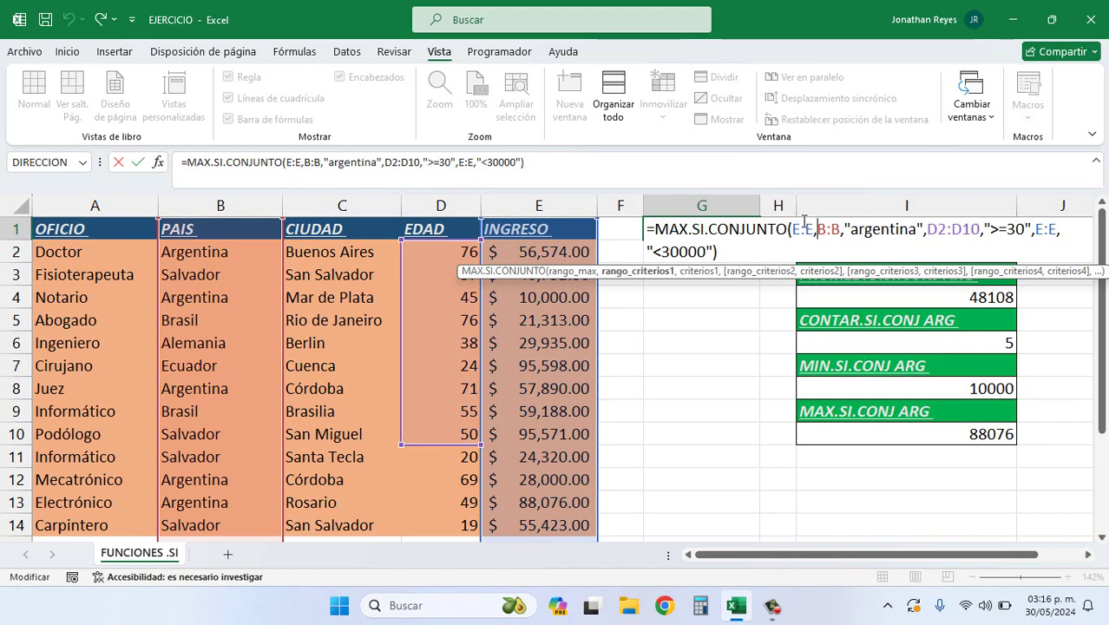
click(1043, 228)
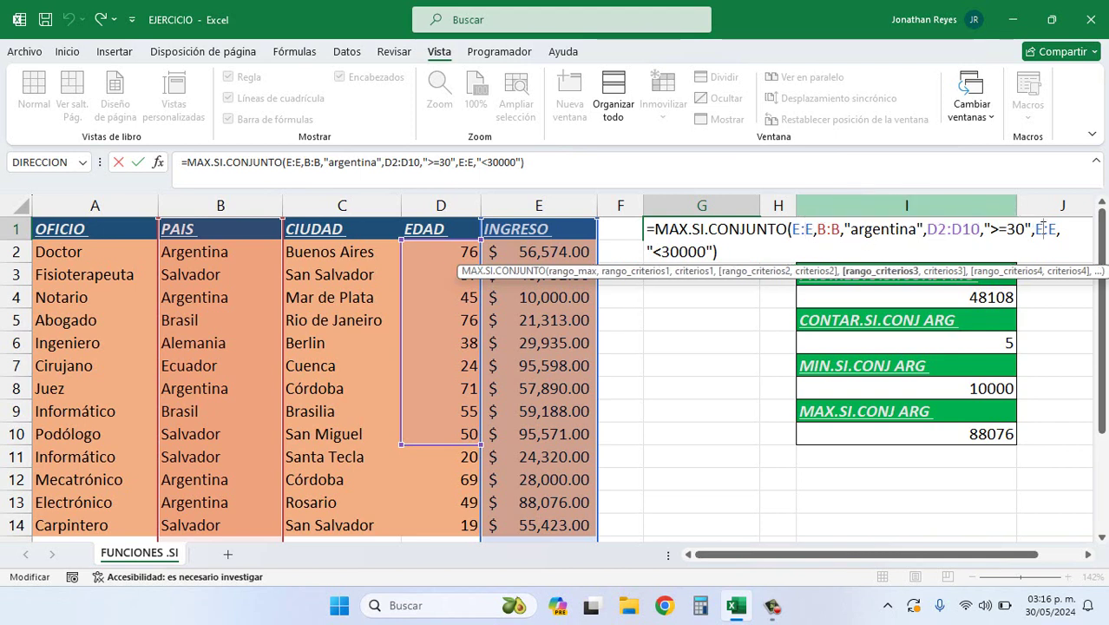
double_click(960, 232)
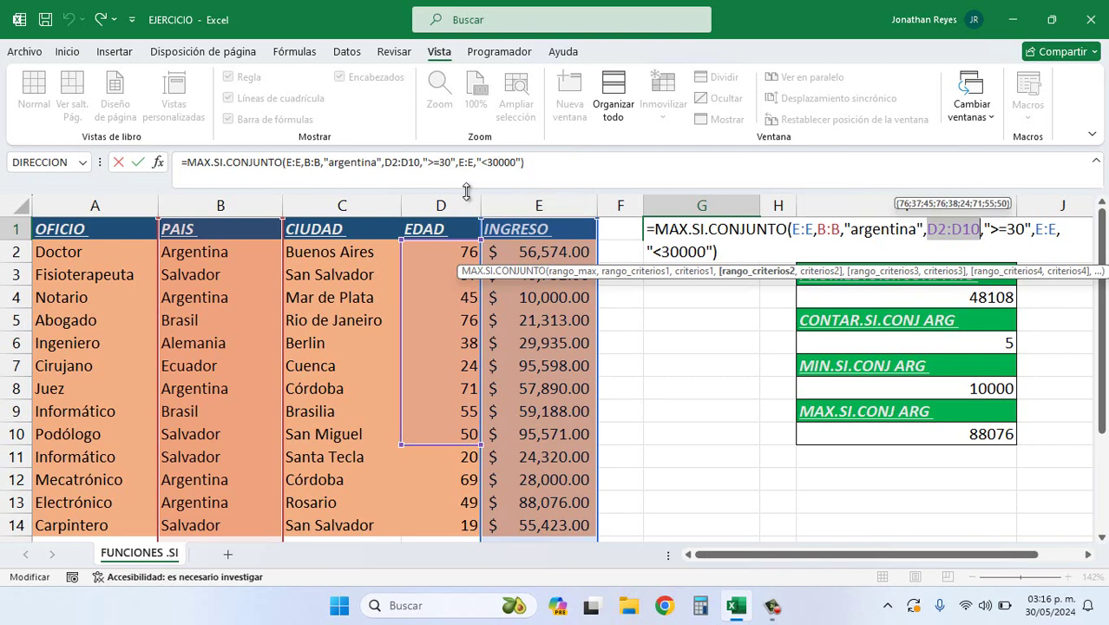
click(441, 204)
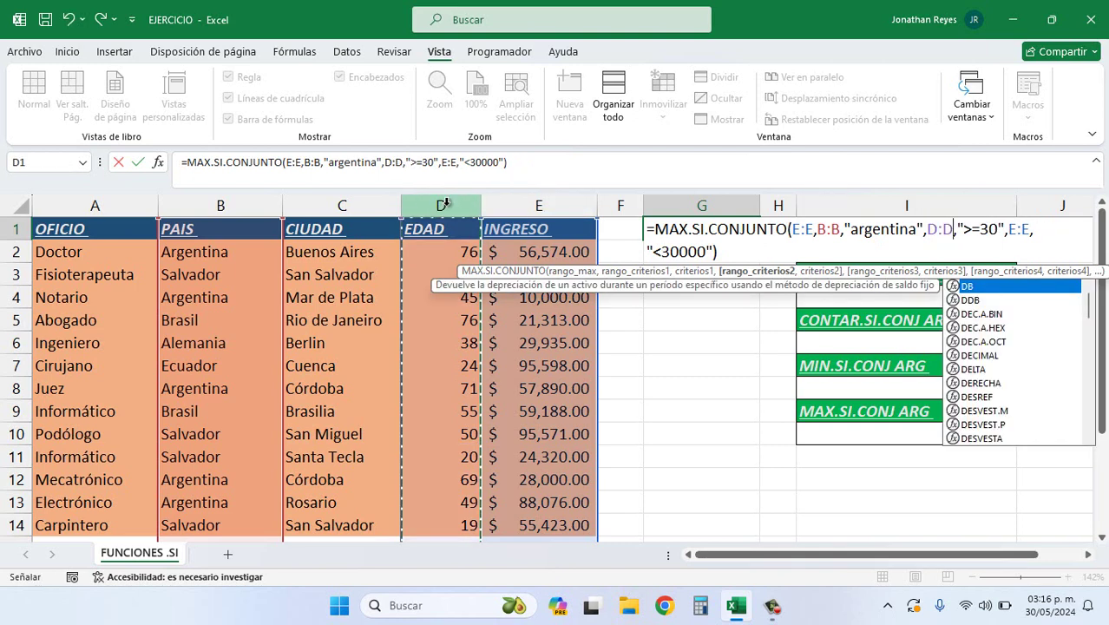
key(Return)
Step: Limit G1's ranges to E2:E10, B2:B10, D2:D10 and E2:E10 so it returns 10000
double_click(707, 229)
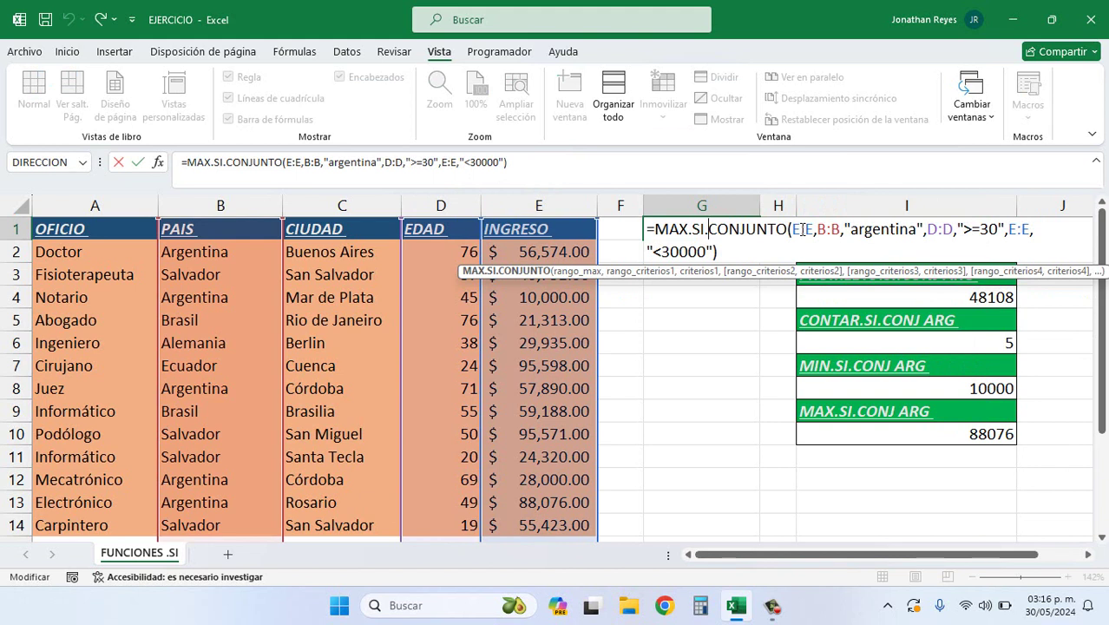
click(801, 229)
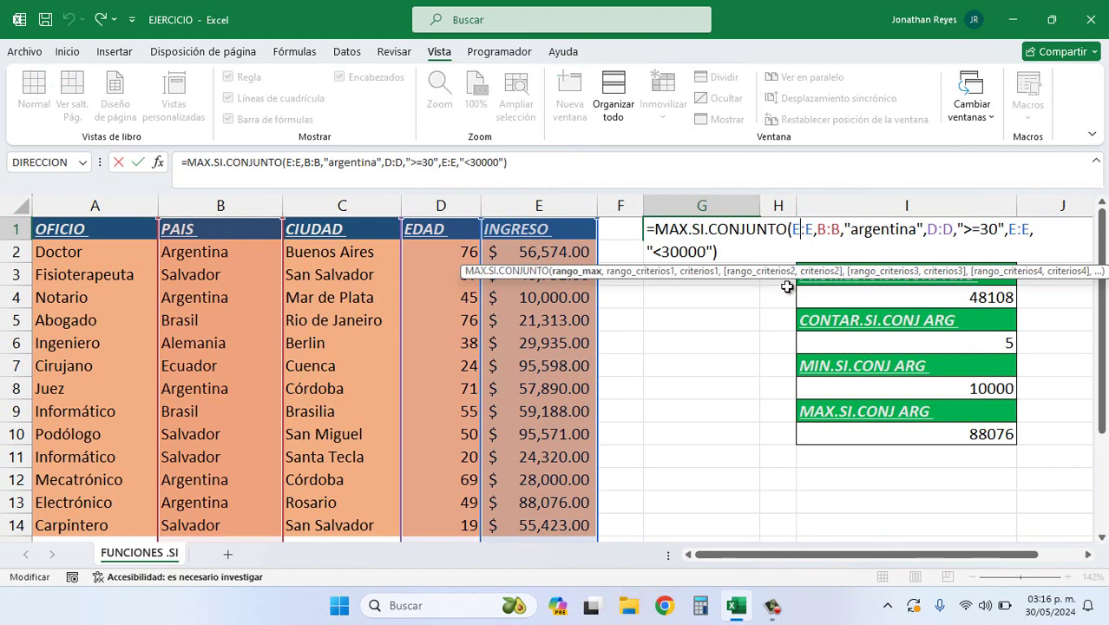
text(2)
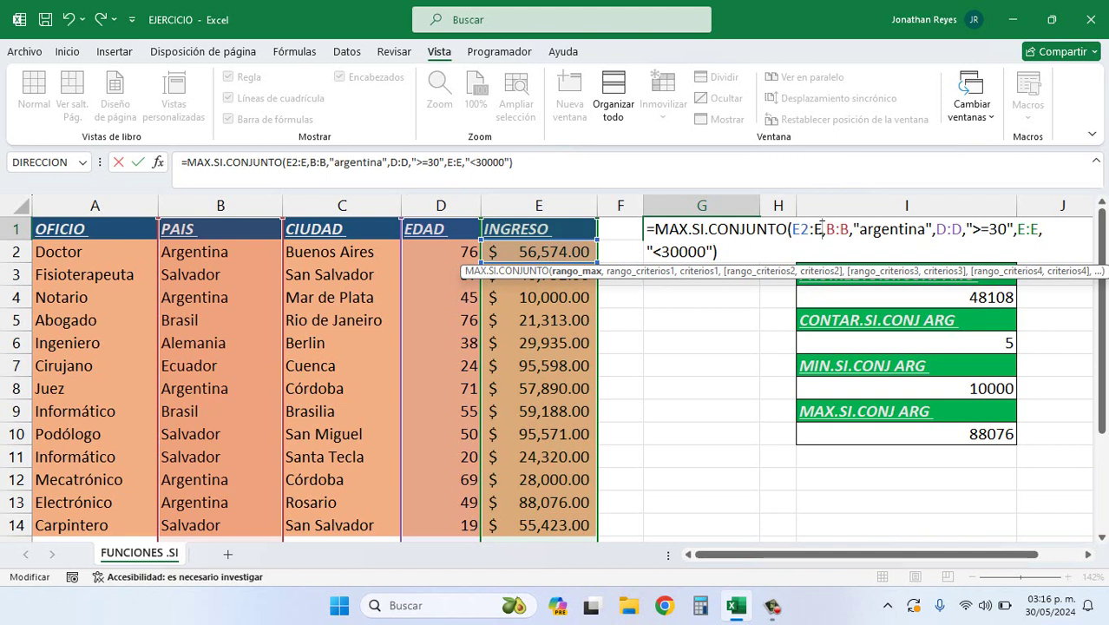
click(824, 229)
text(10)
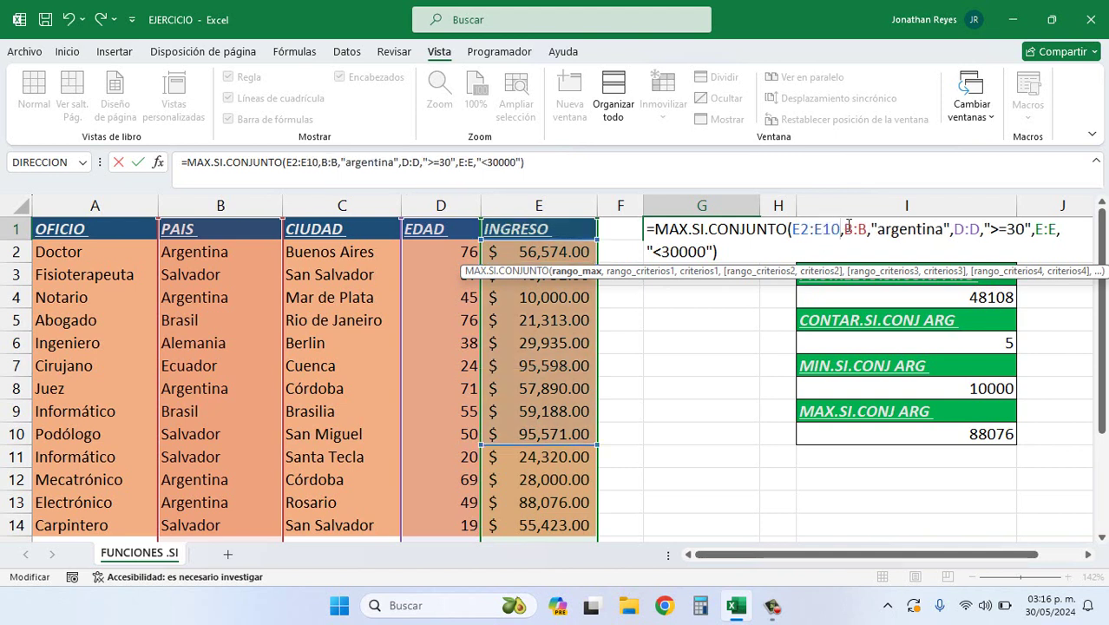
click(848, 230)
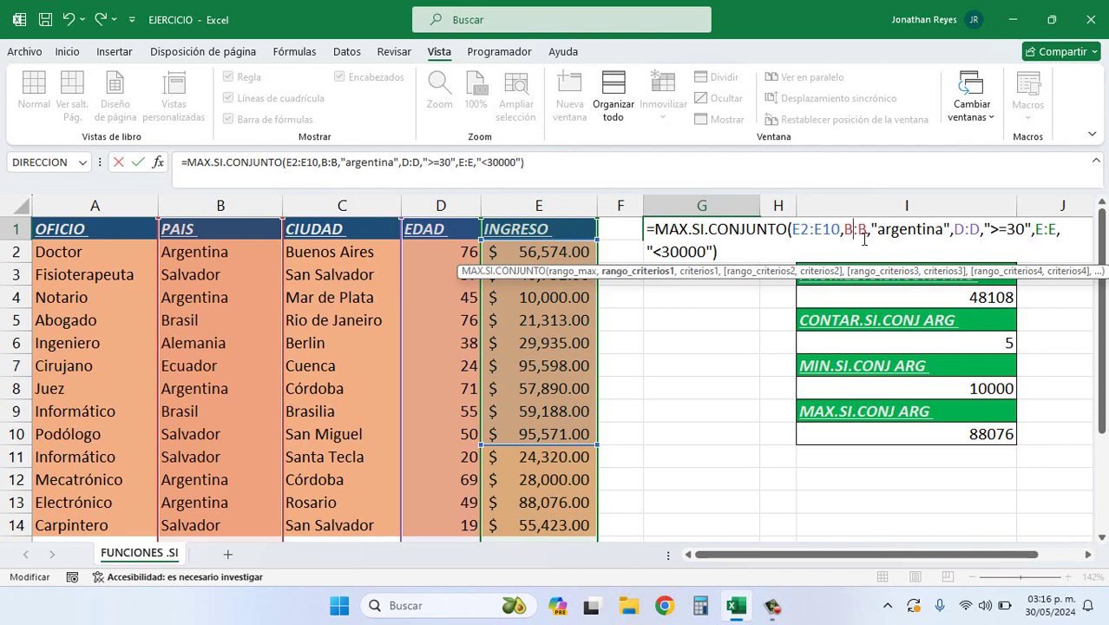
text(2:E10)
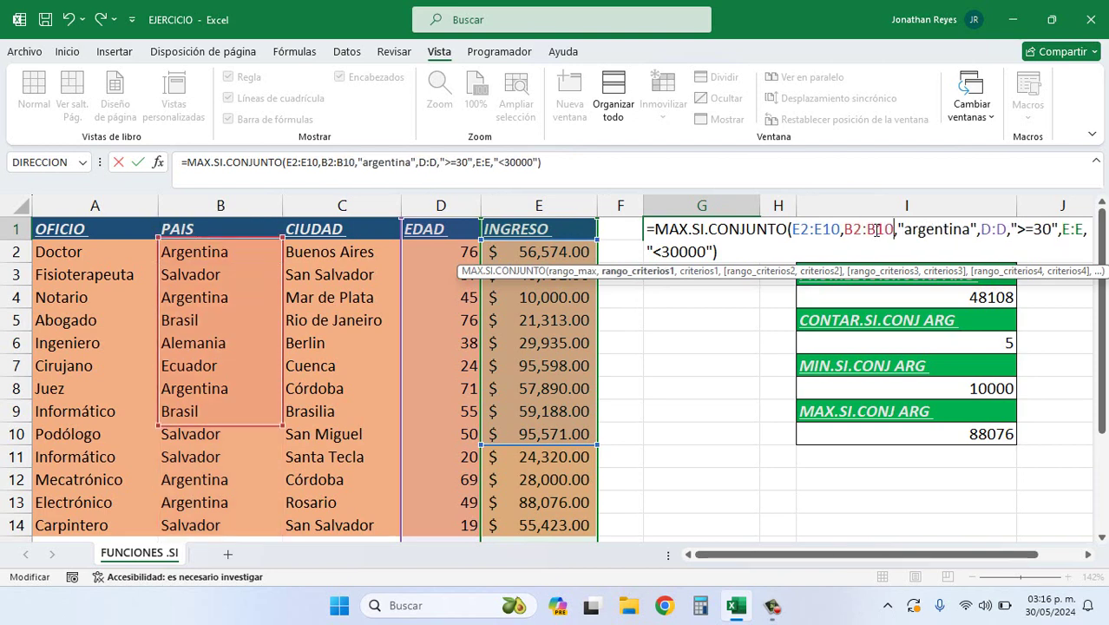
click(991, 229)
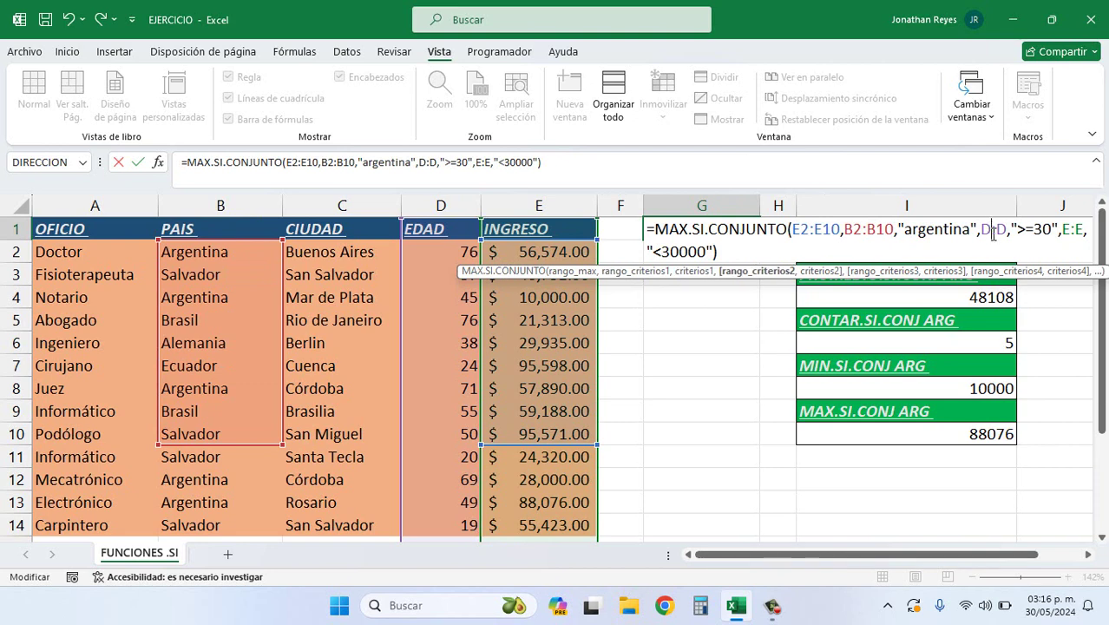
text(2:E)
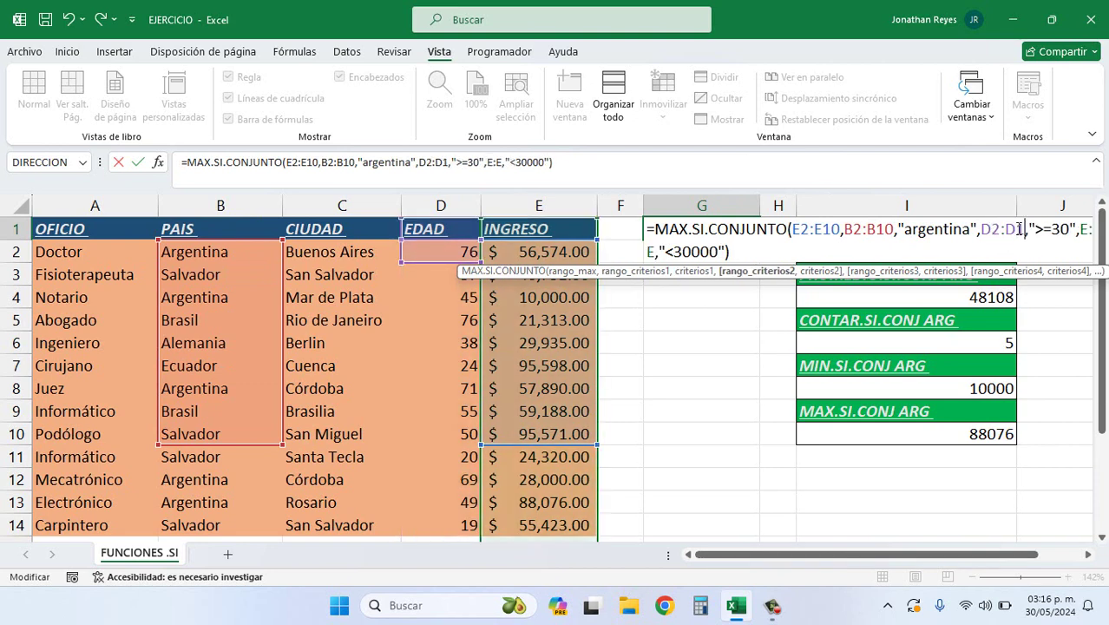
text(10)
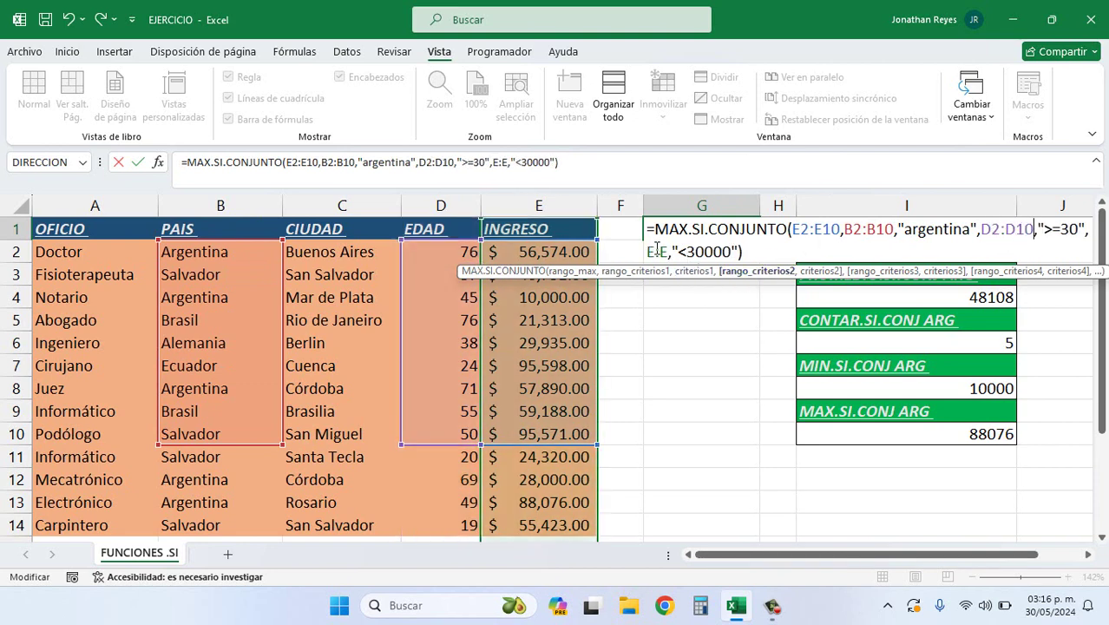
click(653, 252)
text(2)
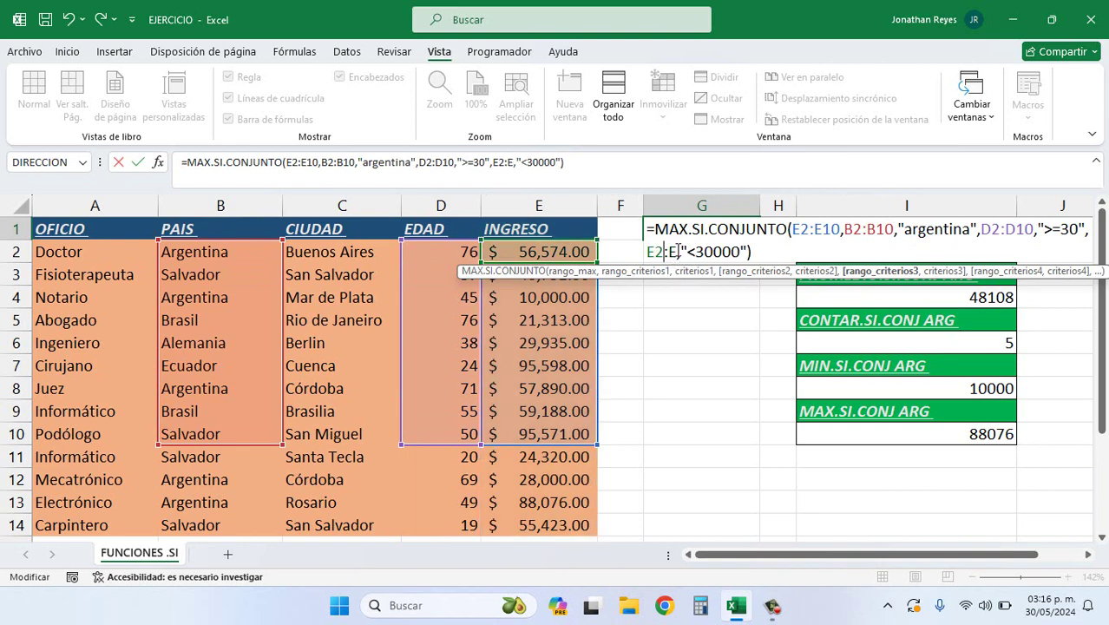
text(10)
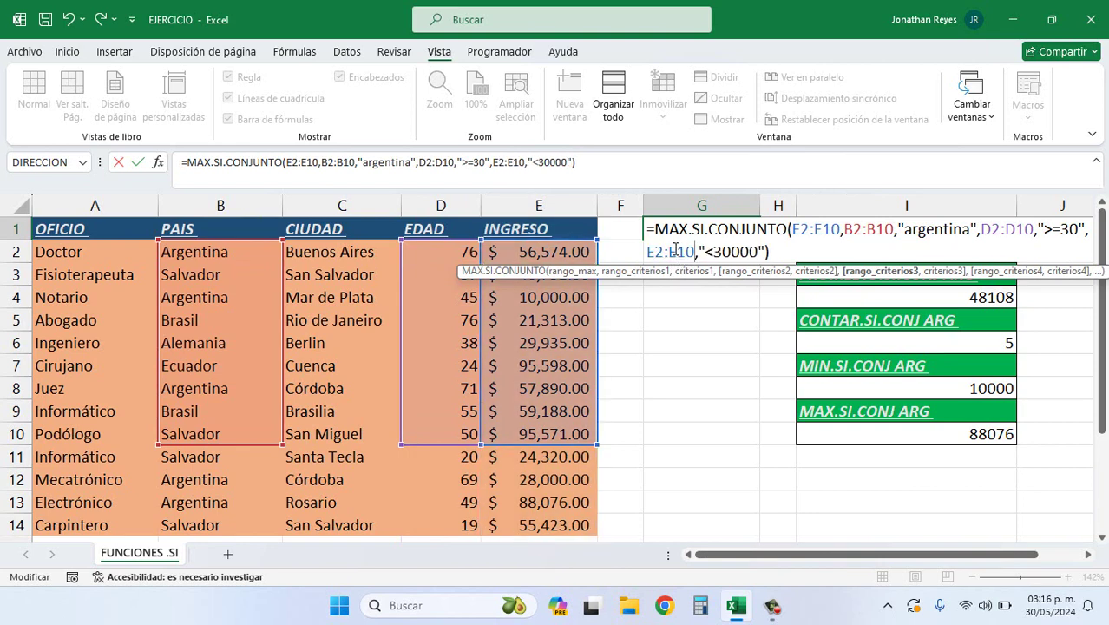
key(Return)
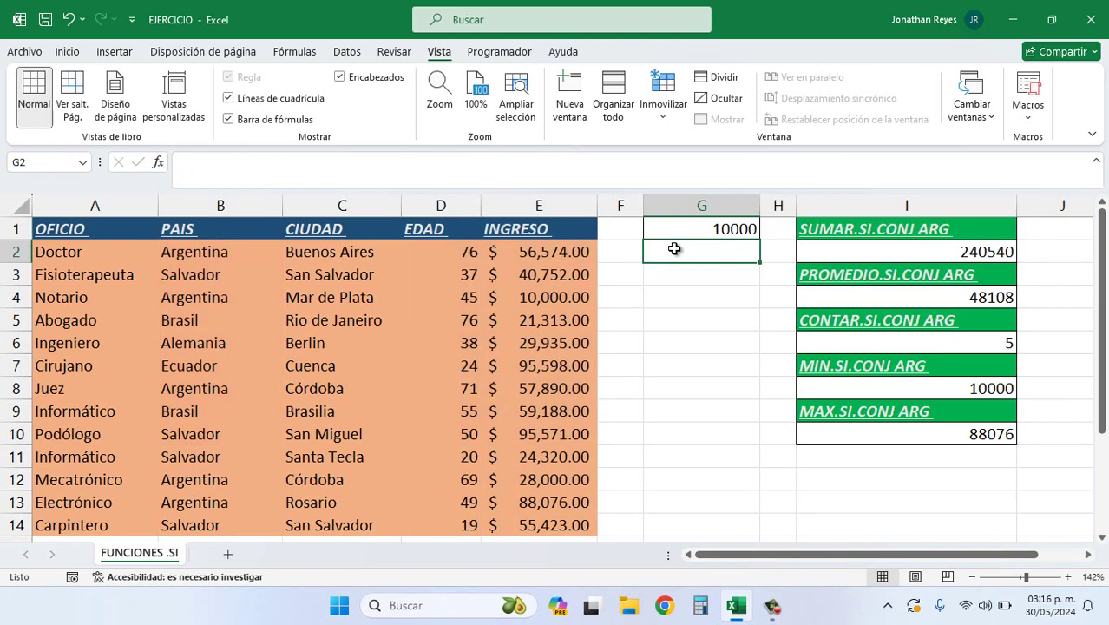
double_click(701, 228)
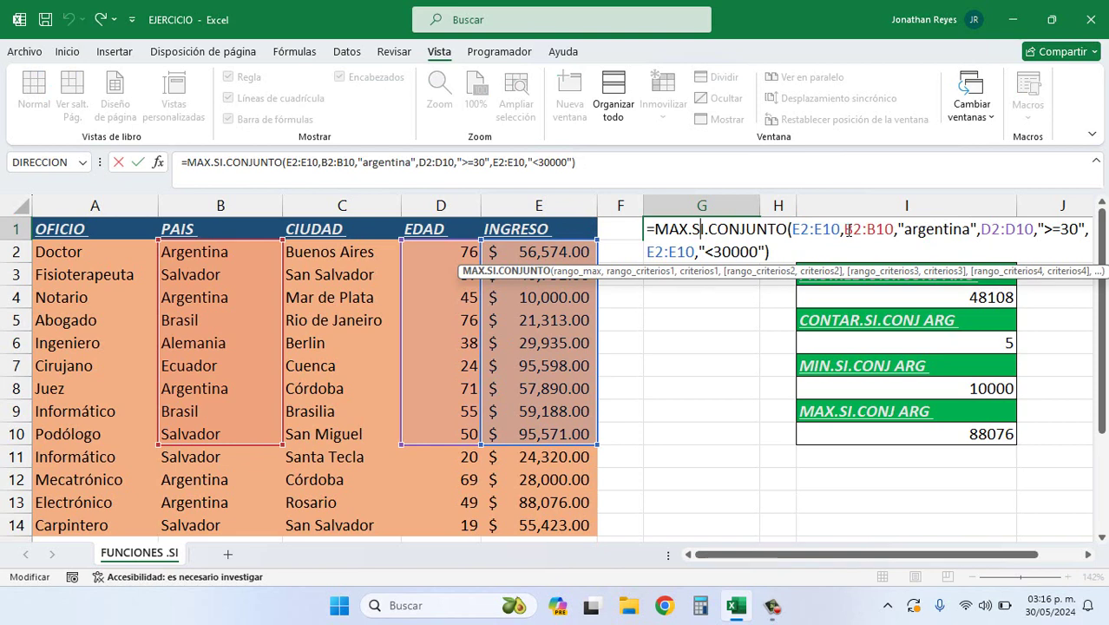
key(Return)
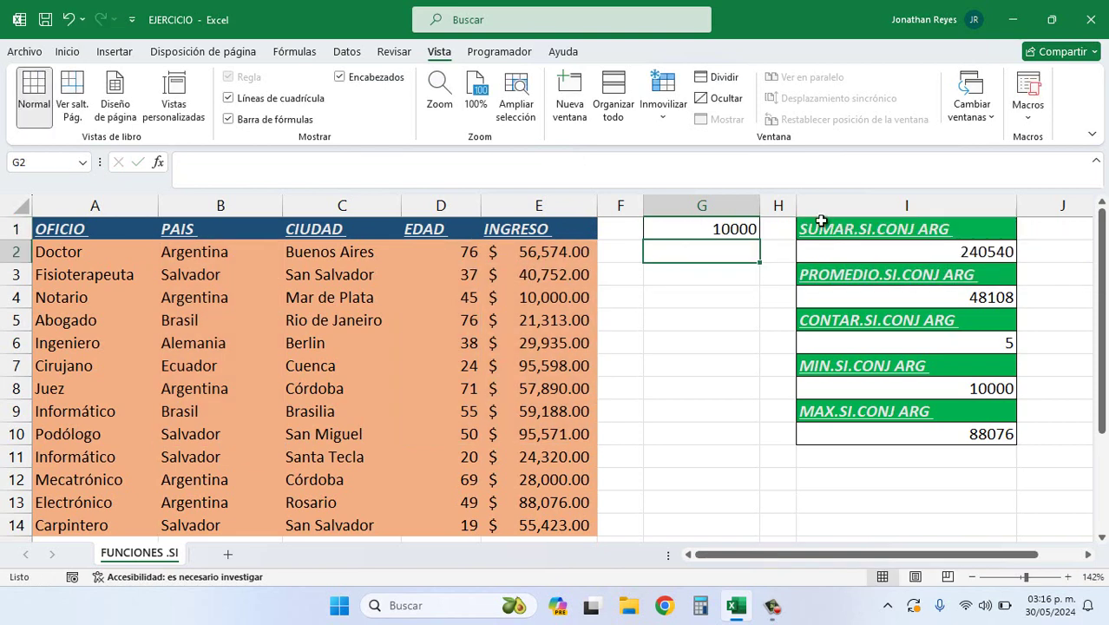
double_click(728, 229)
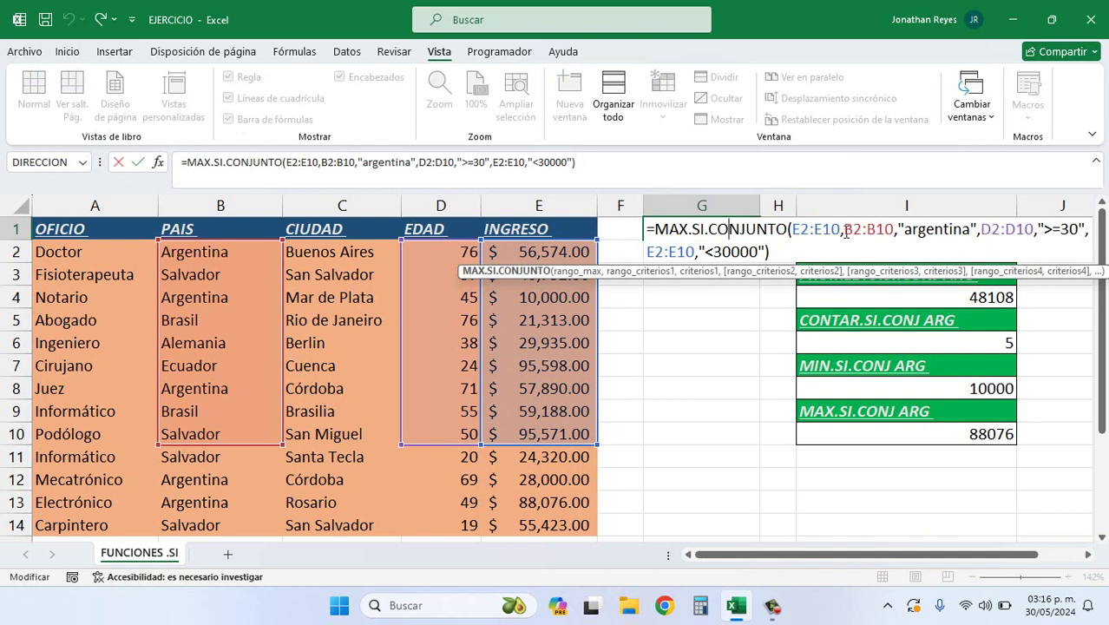
mouse_move(843, 229)
mouse_down()
mouse_move(966, 229)
mouse_move(767, 228)
mouse_move(766, 251)
mouse_up()
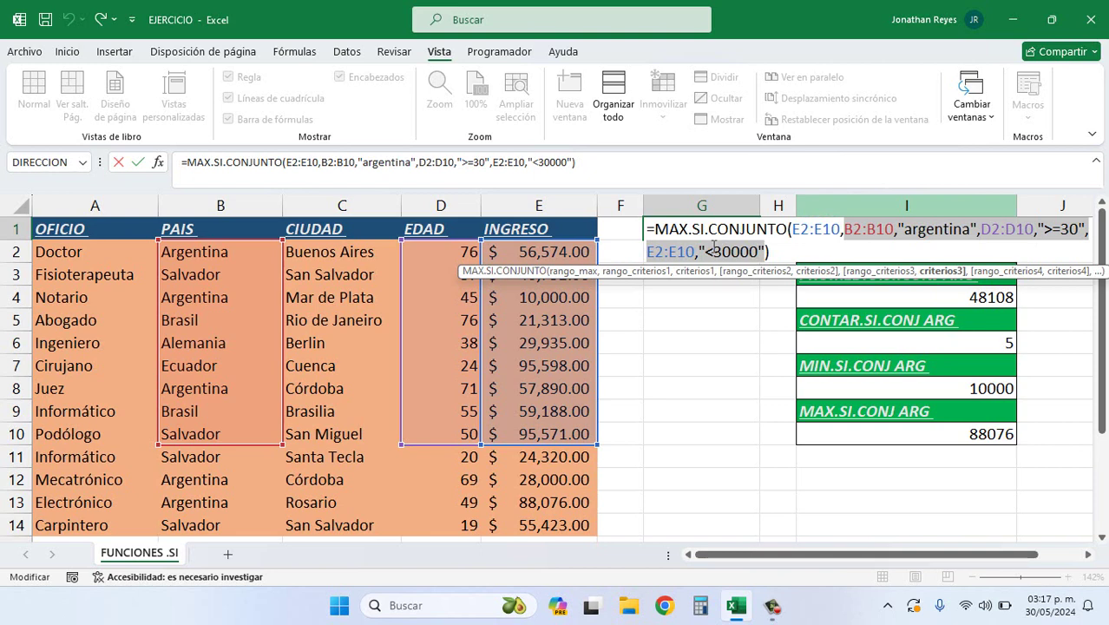
key(Return)
Step: Look over the SUMAR, PROMEDIO and CONTAR.SI.CONJ ARG headings
click(823, 226)
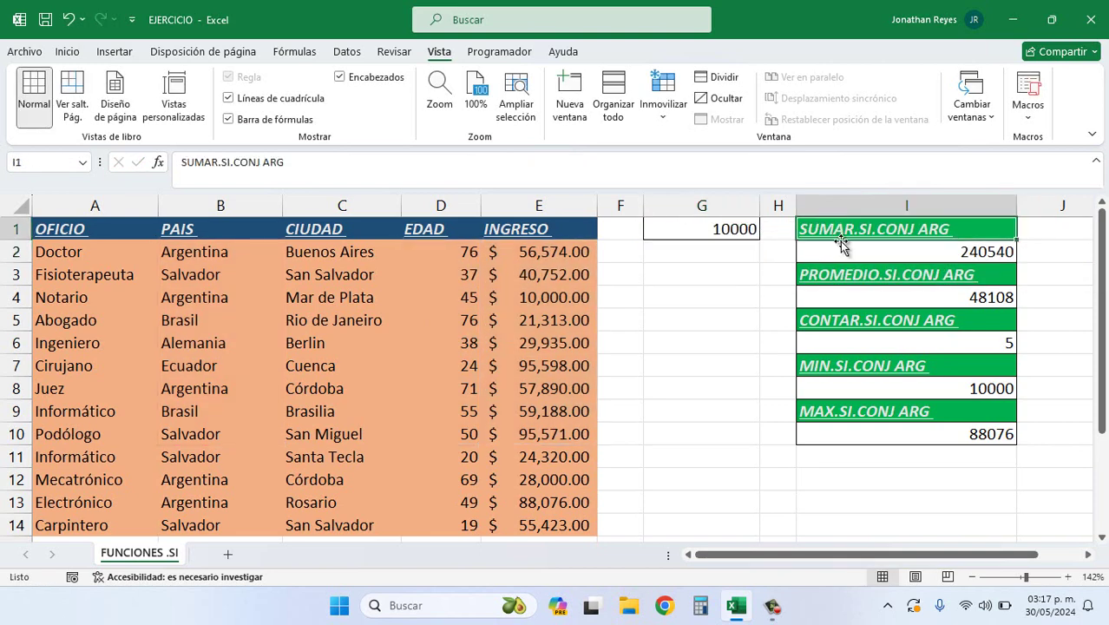
click(854, 273)
click(873, 322)
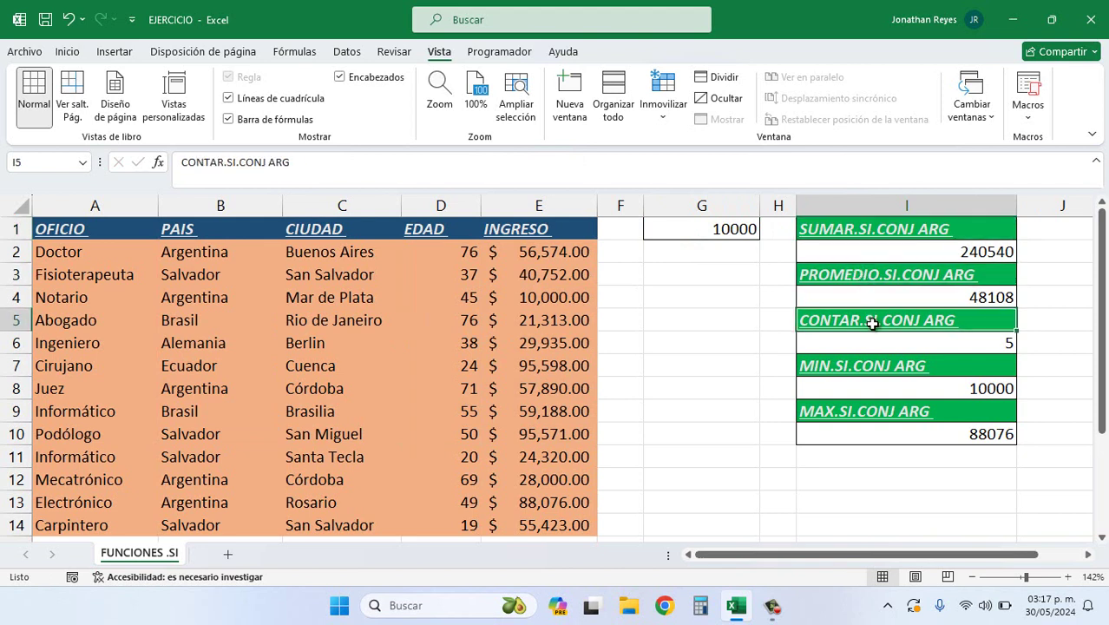
Step: Append ,b:b,"Argentina" to I2's SUMAR.SI.CONJUNTO formula, triggering the too-many-arguments error
double_click(871, 252)
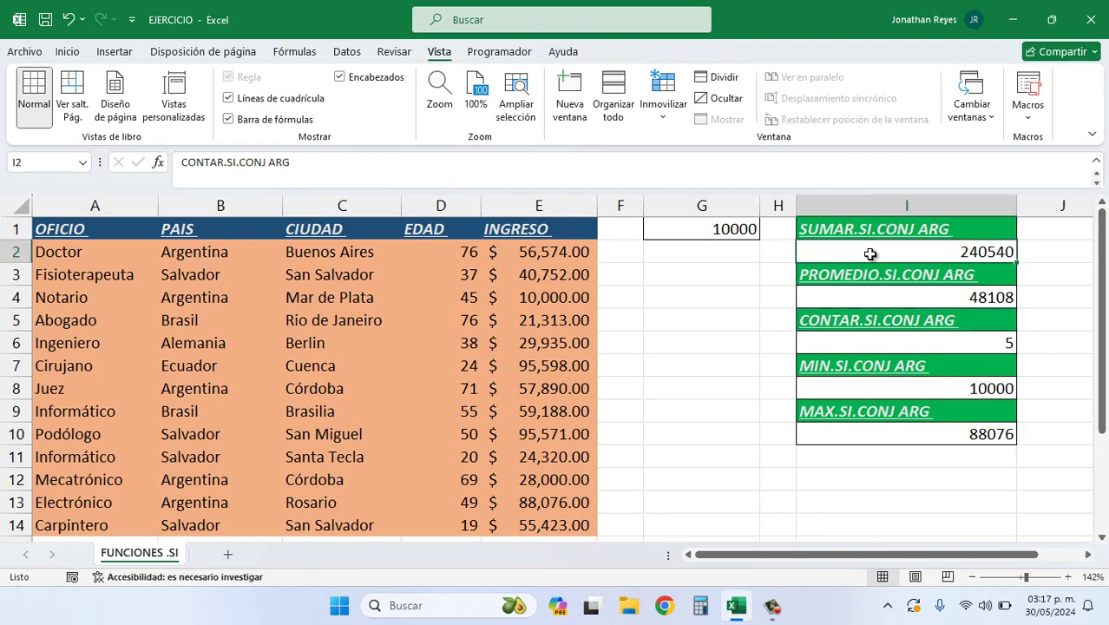
click(681, 180)
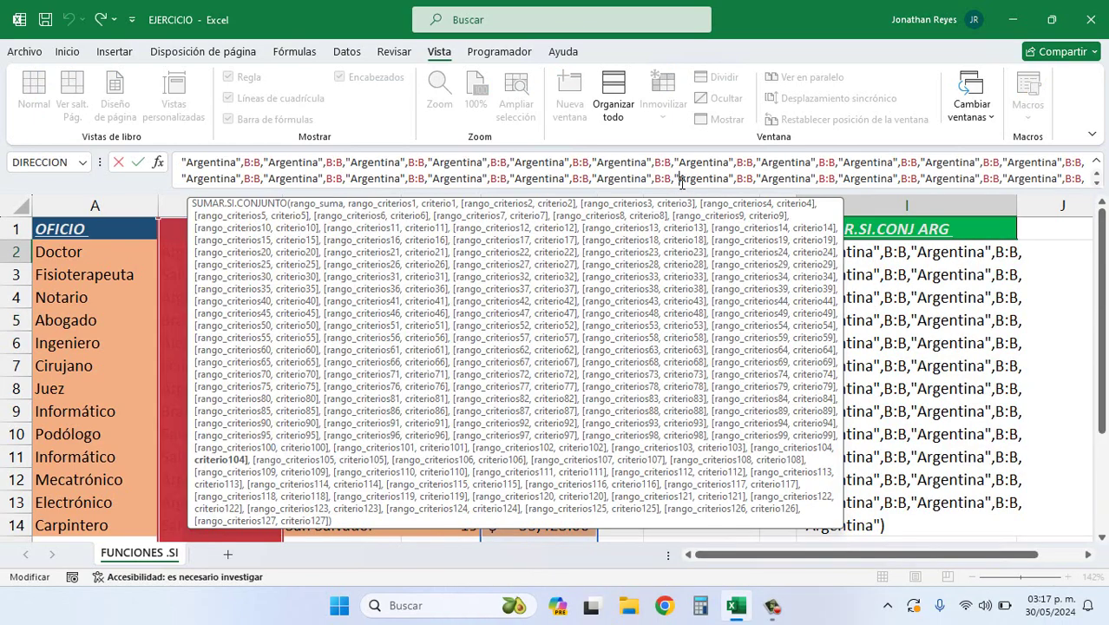
key(ctrl+End)
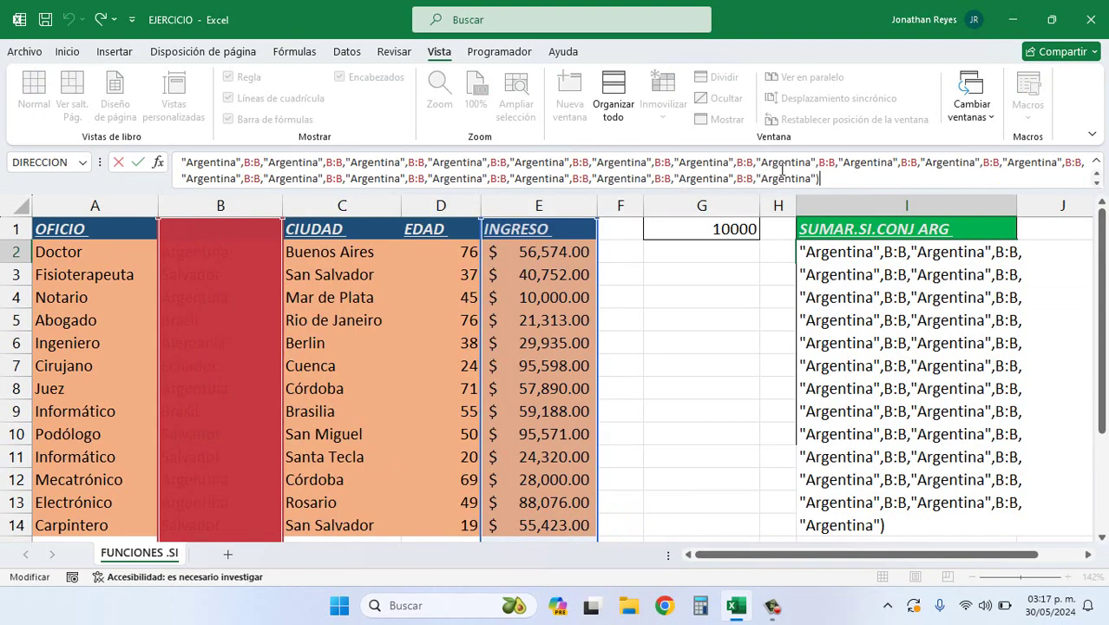
key(Left)
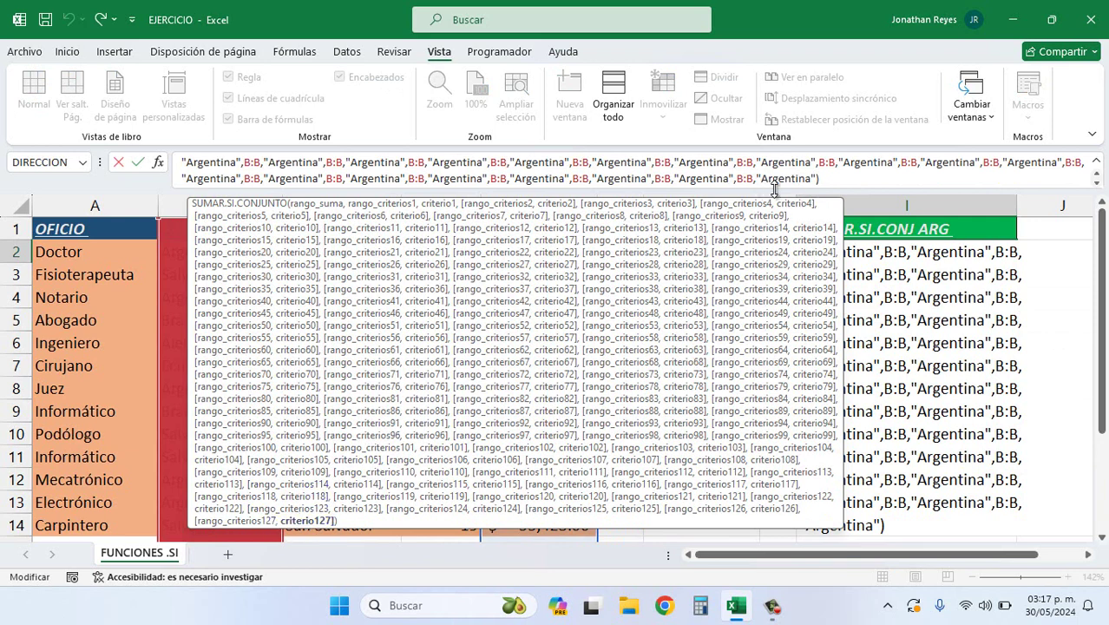
key(Right)
key(Right)
text(,)
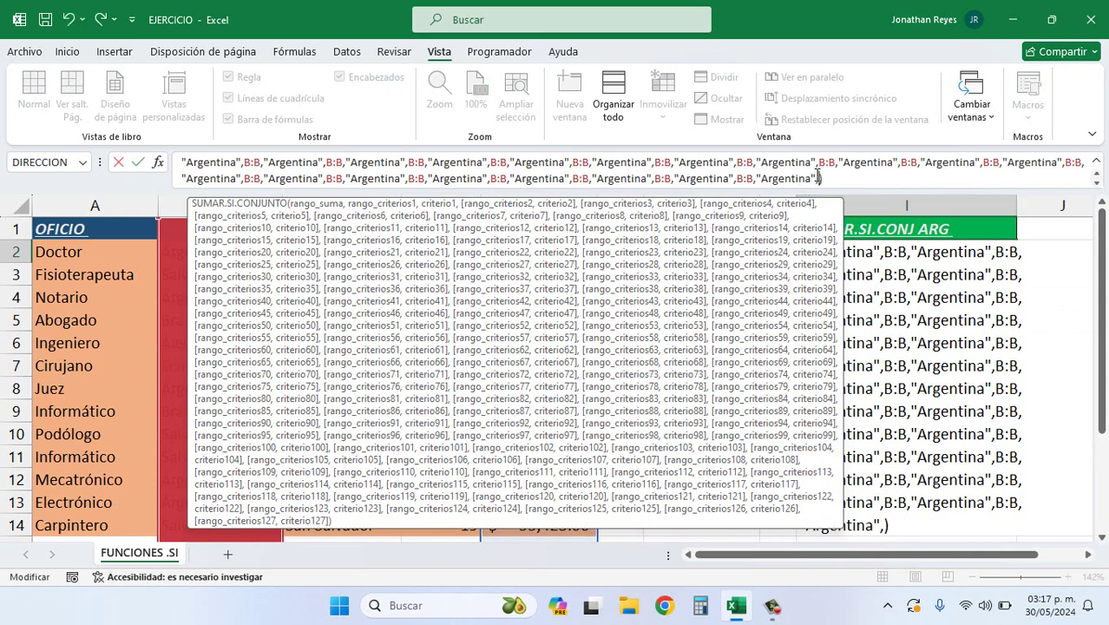
text(b:b)
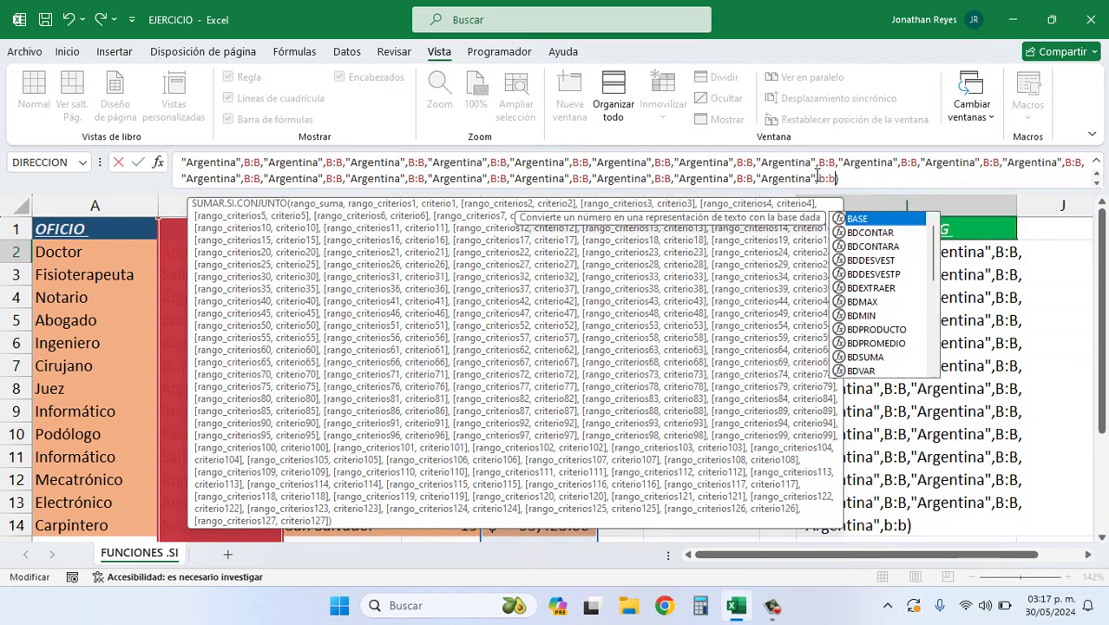
text(,"A)
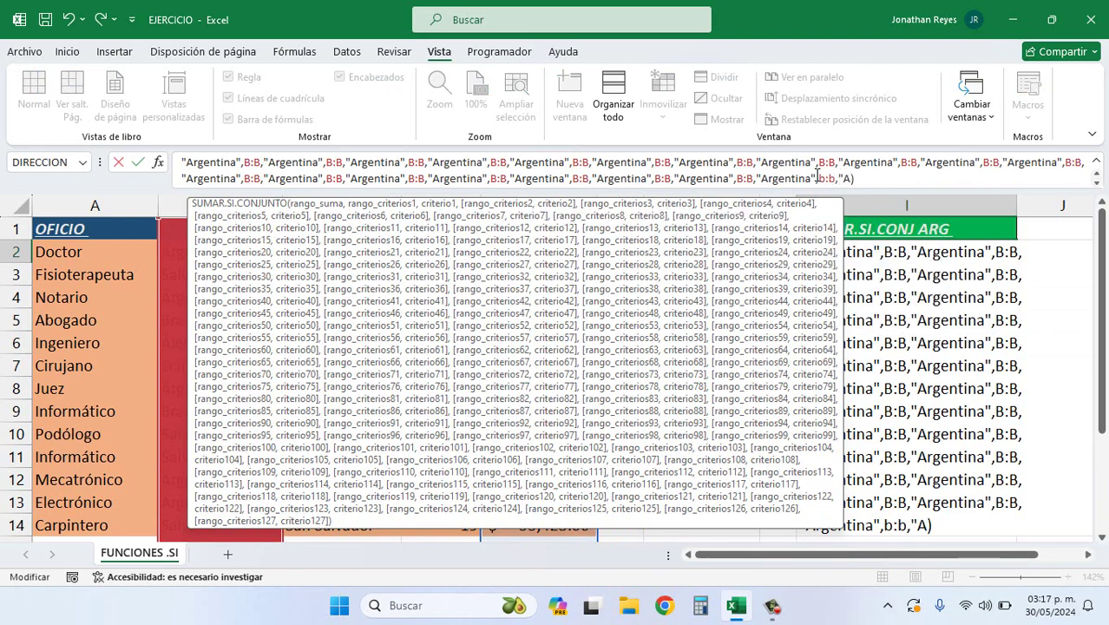
text(rgentina")
key(Return)
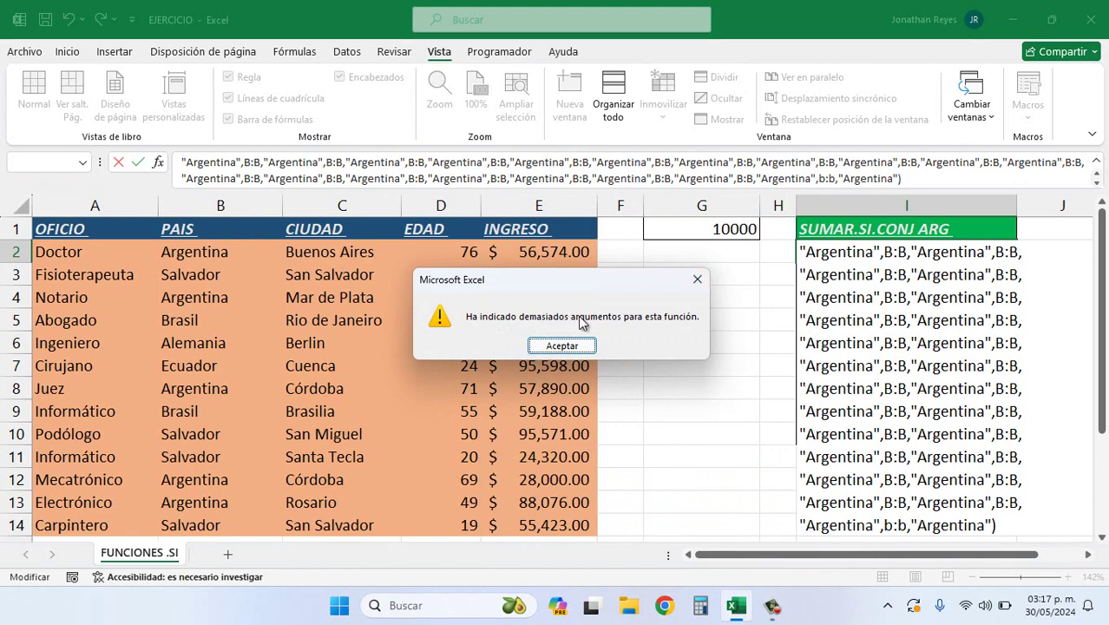
click(562, 346)
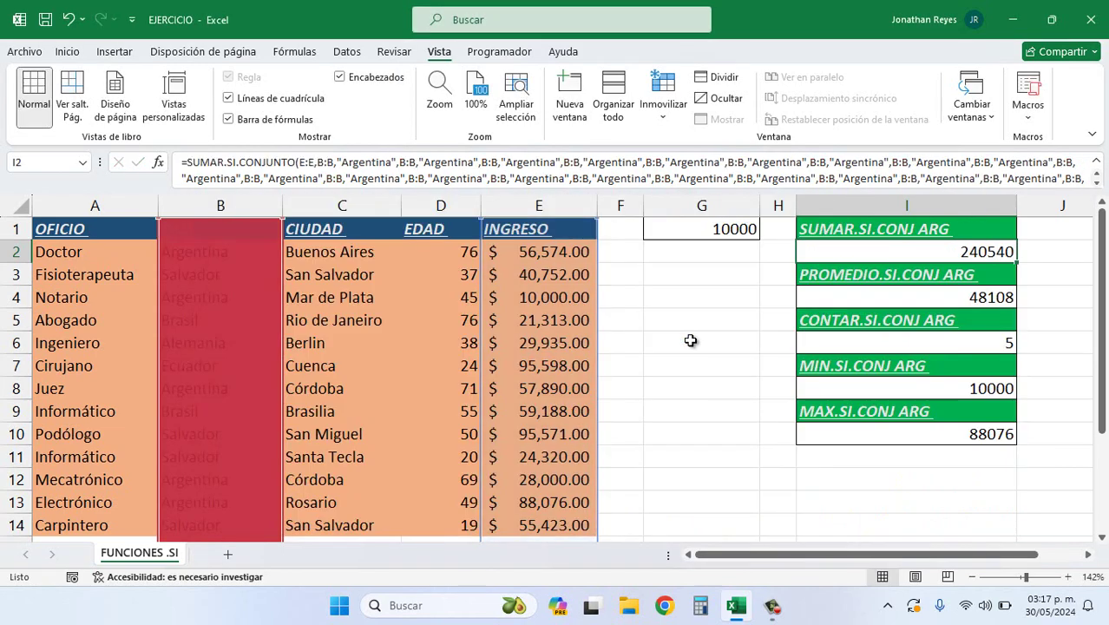
click(859, 230)
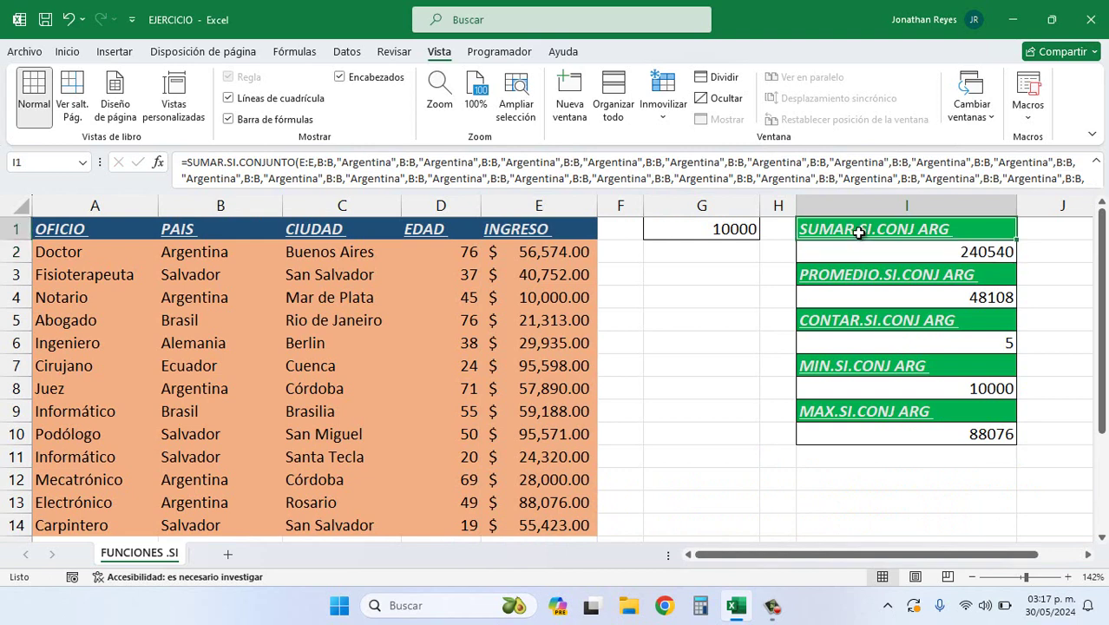
ctrl+click(875, 275)
ctrl+click(879, 320)
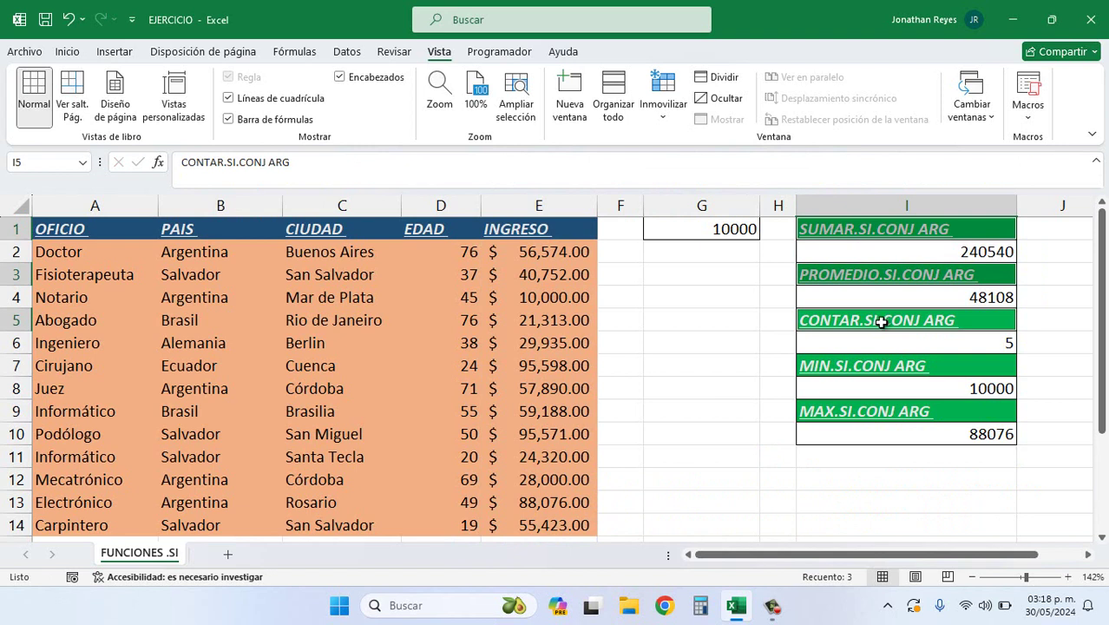
click(867, 373)
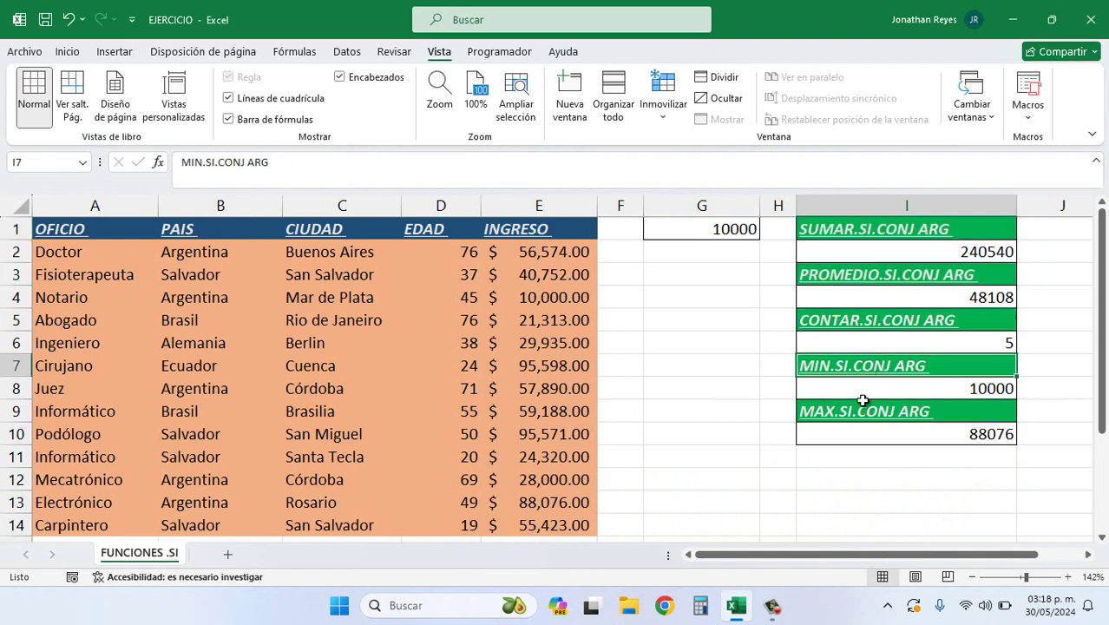
click(864, 415)
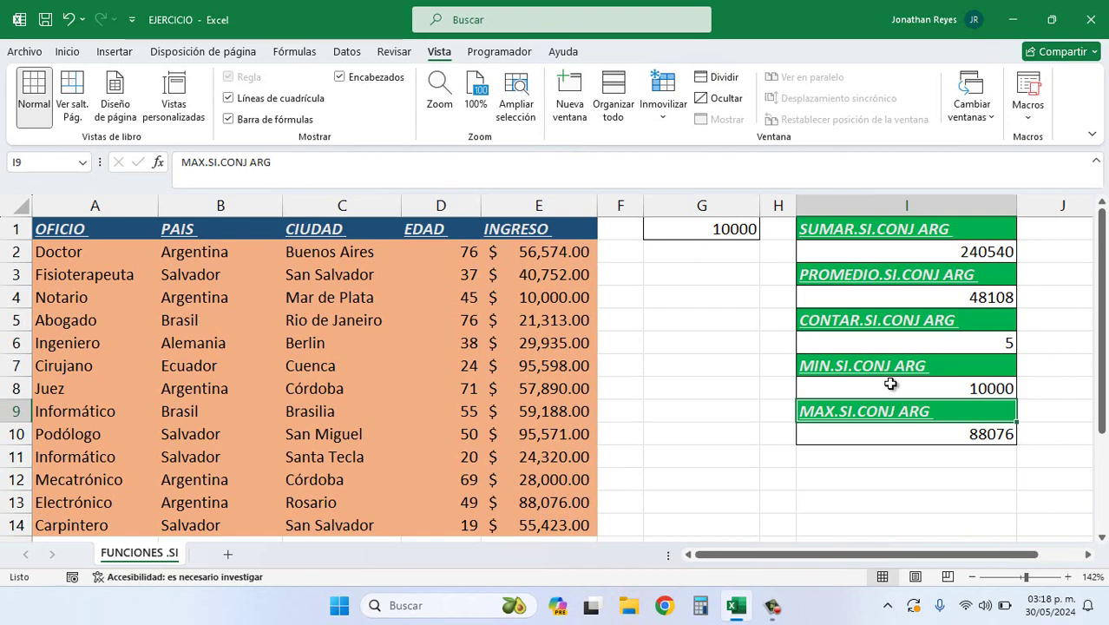
Step: Try appending ,b:b,"Argentina" to I8's MIN.SI.CONJUNTO, dismiss the error, and keep 10000
double_click(891, 385)
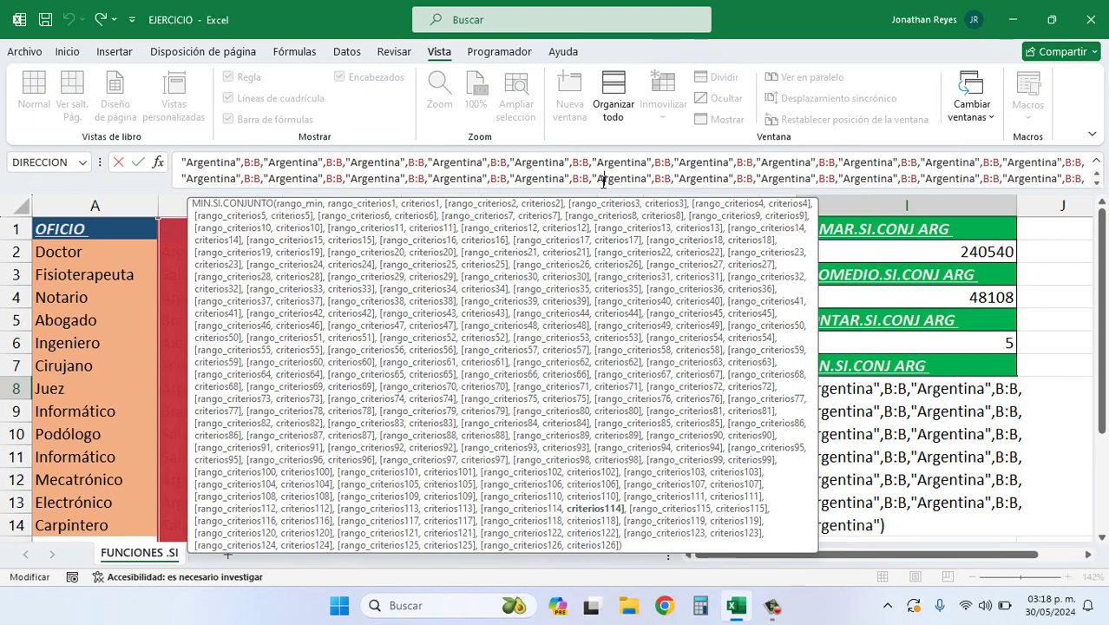
key(End)
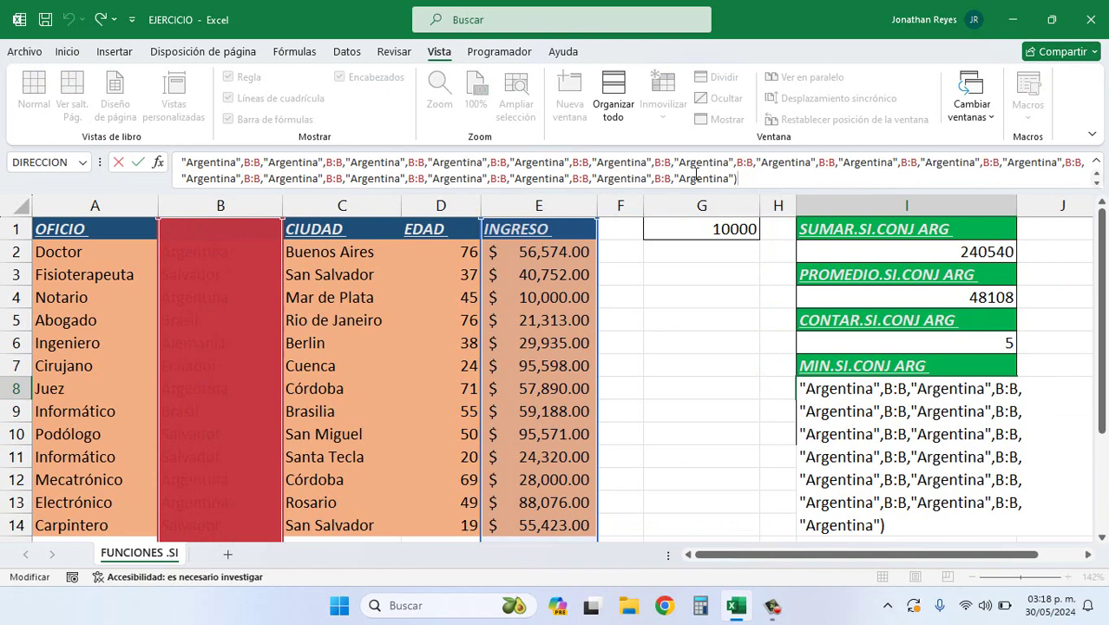
click(696, 173)
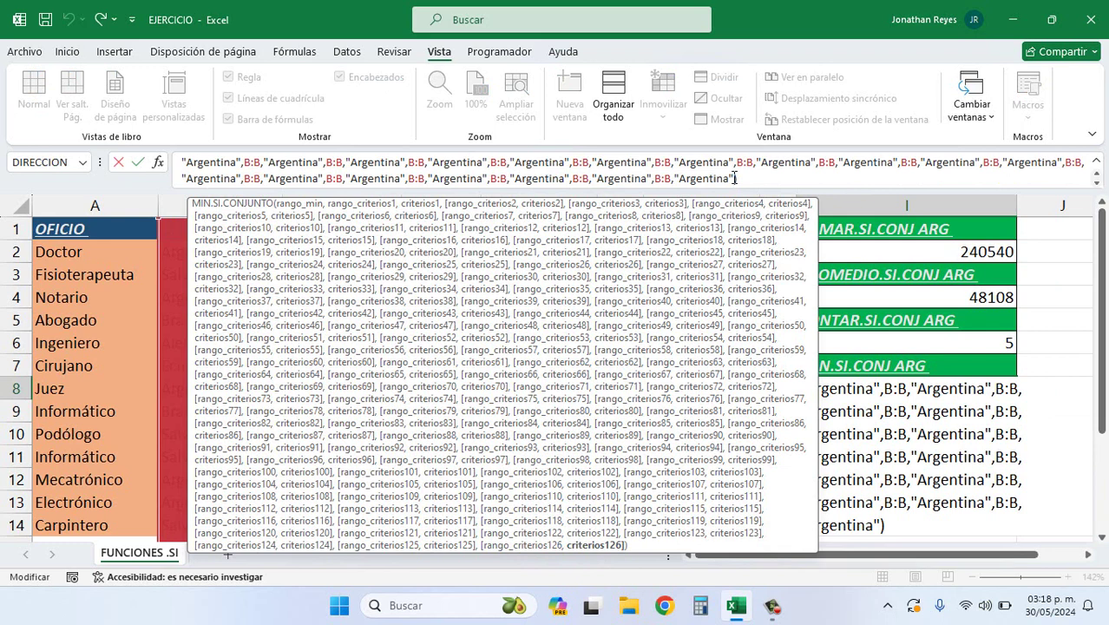
text(,)
text(b:b)
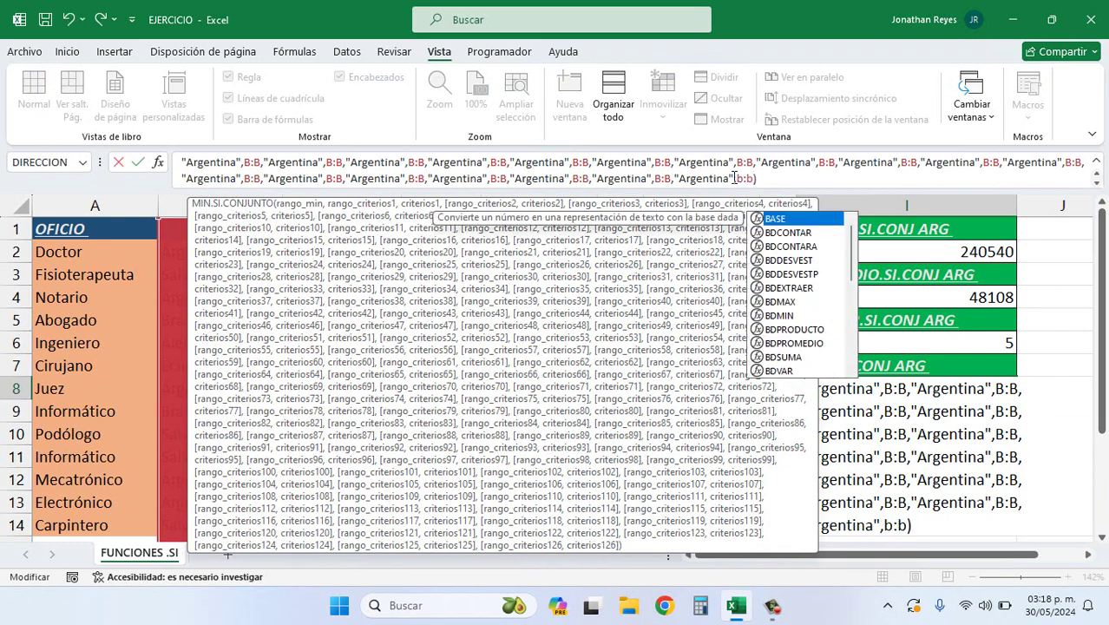
text(,"Arg)
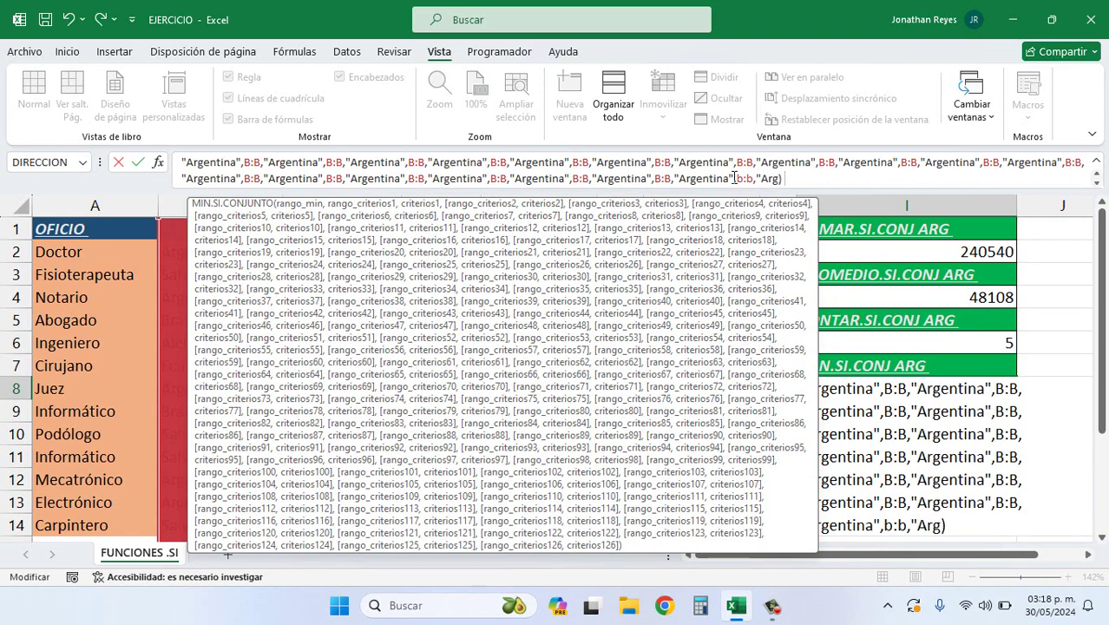
text(entina")
key(Return)
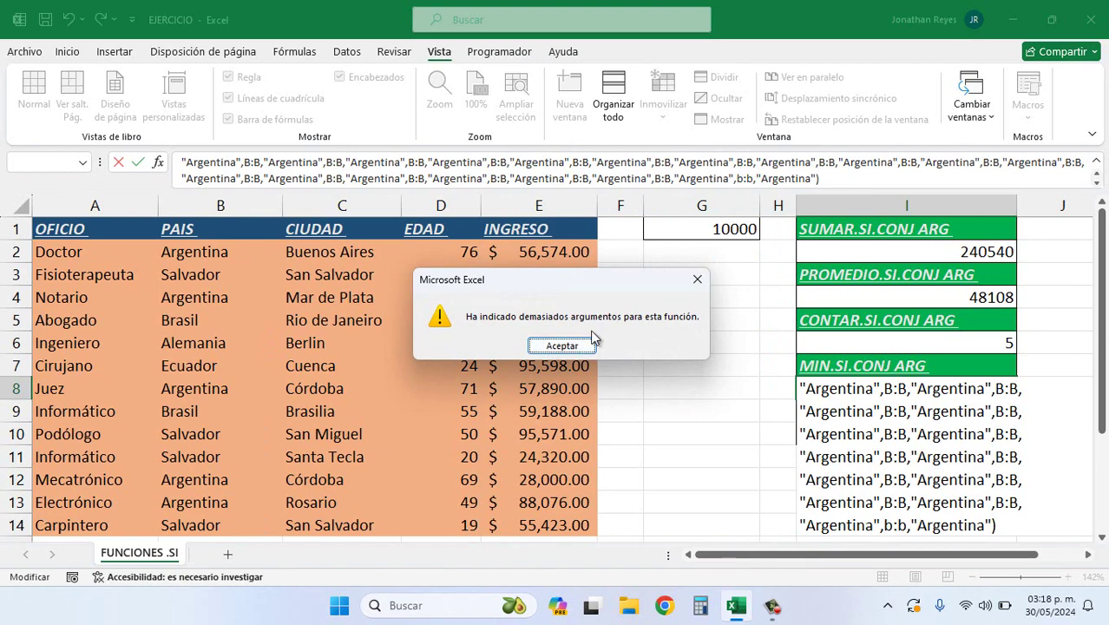
click(562, 346)
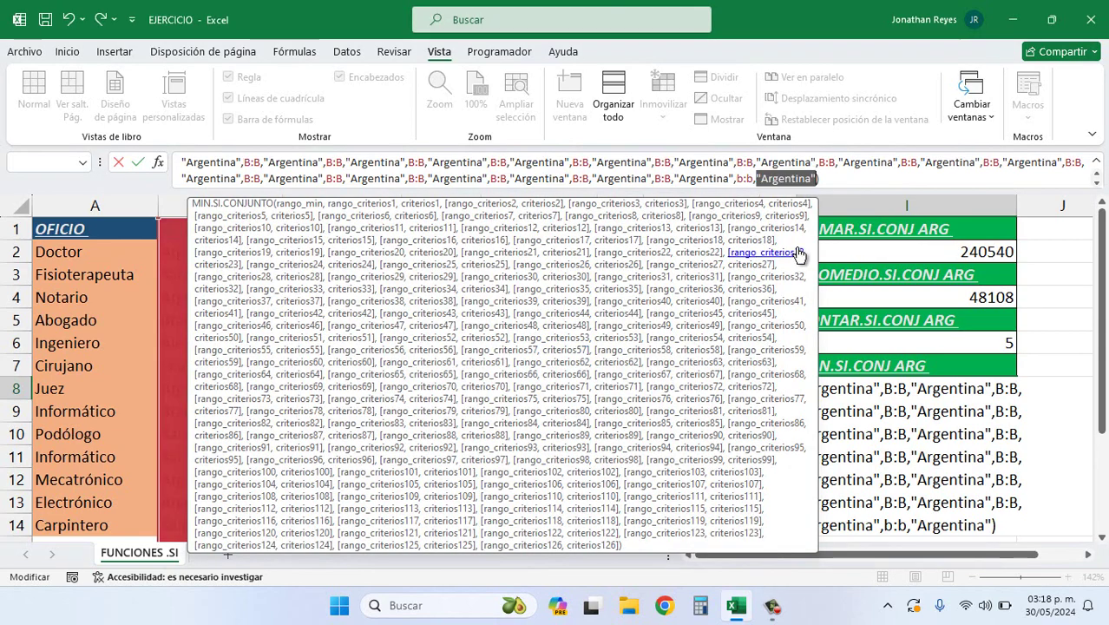
key(Return)
click(873, 369)
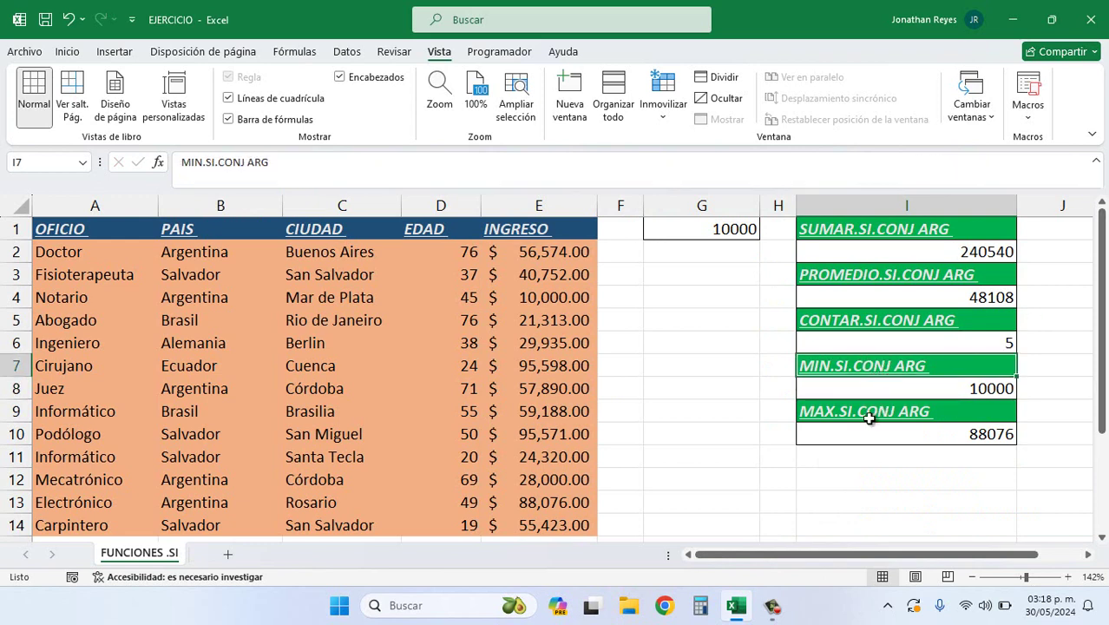
ctrl+click(866, 415)
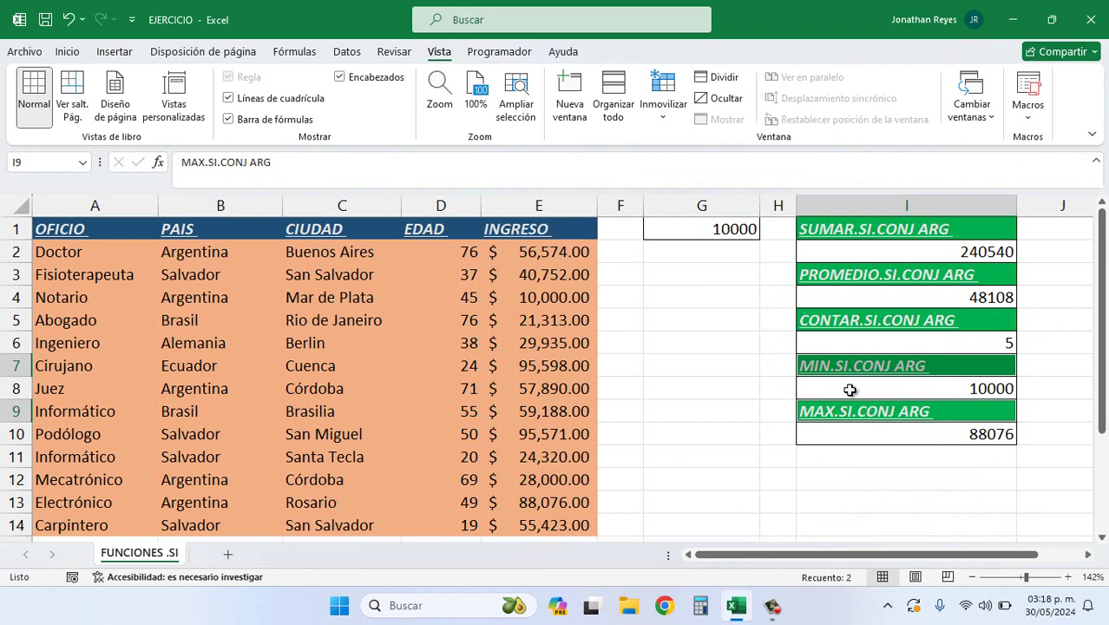
click(866, 232)
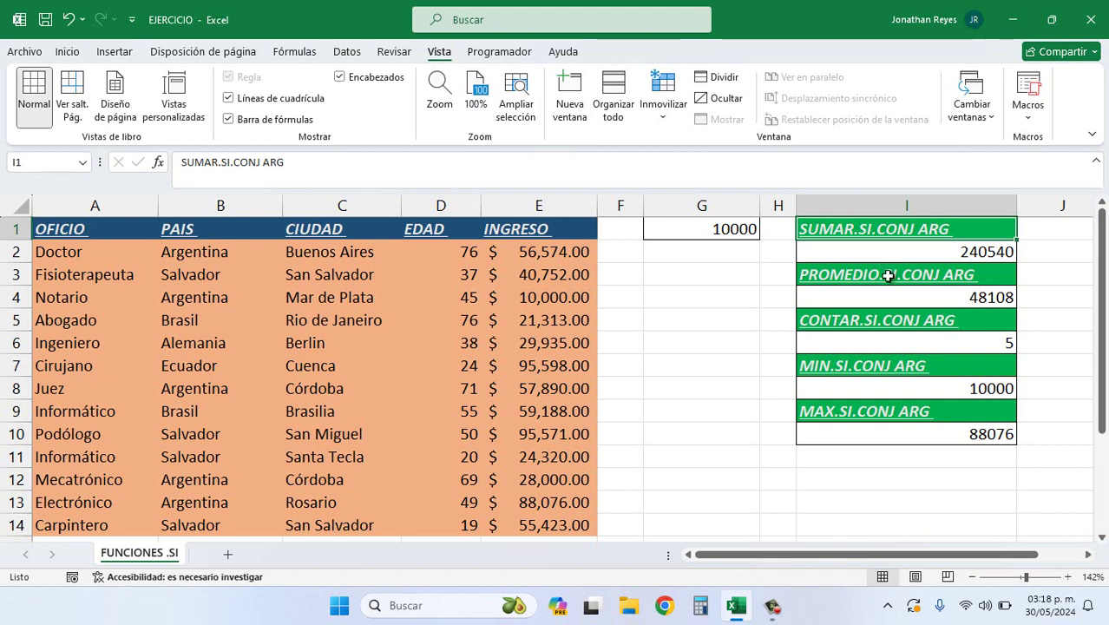
click(887, 275)
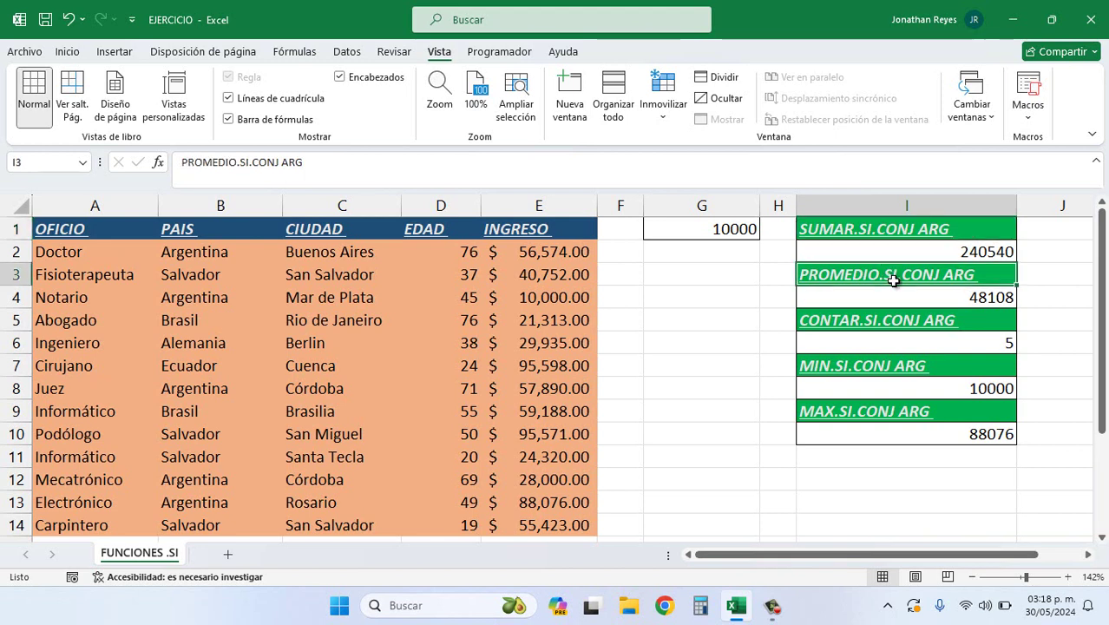
click(874, 321)
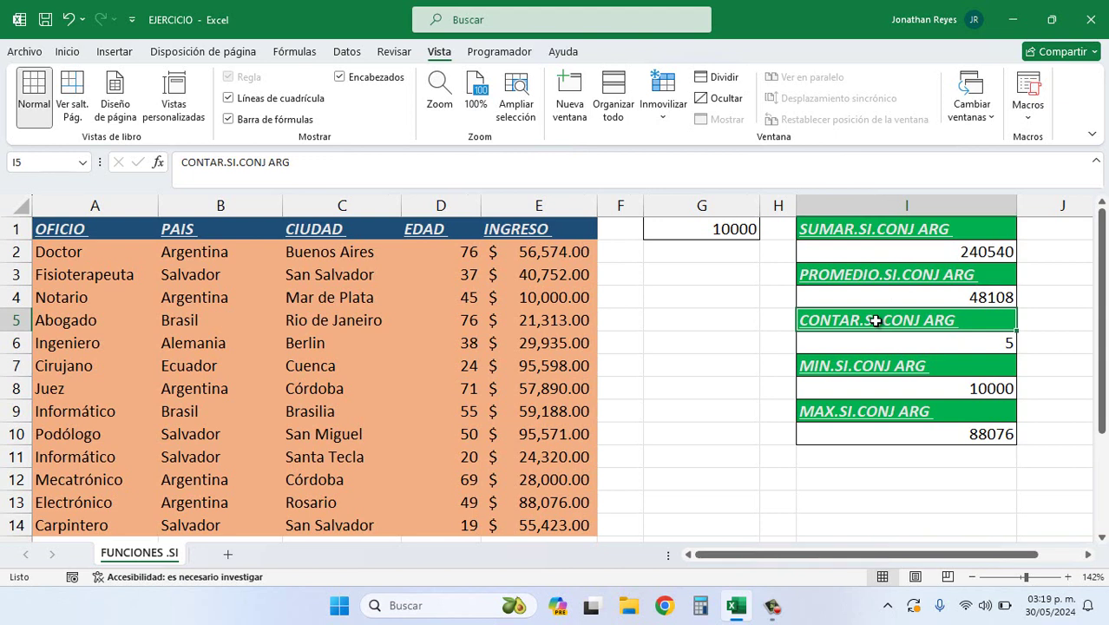
click(753, 229)
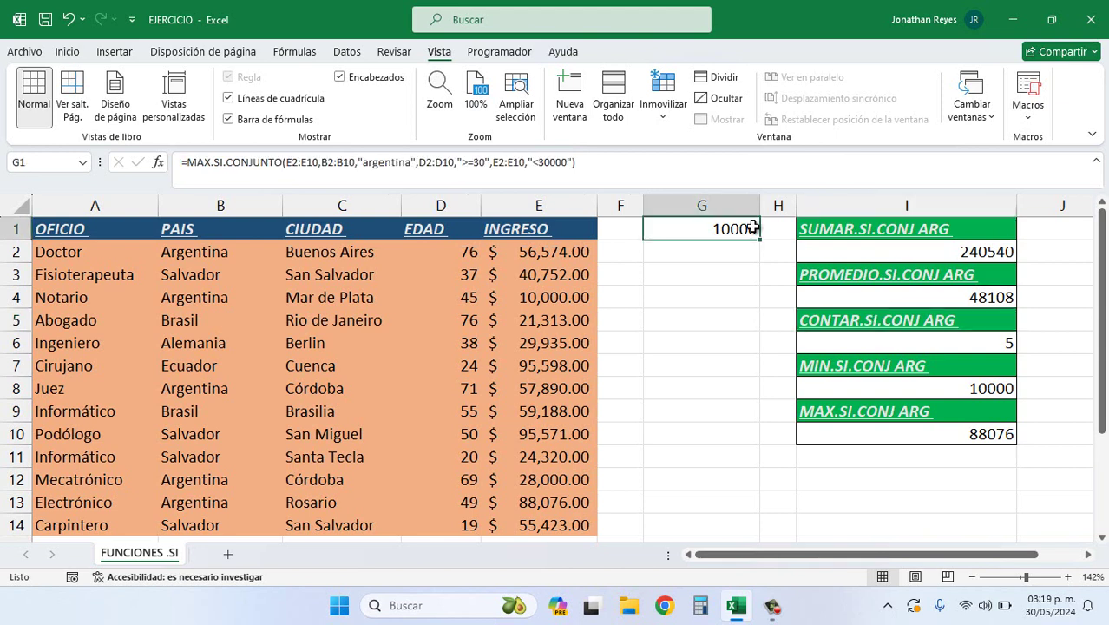